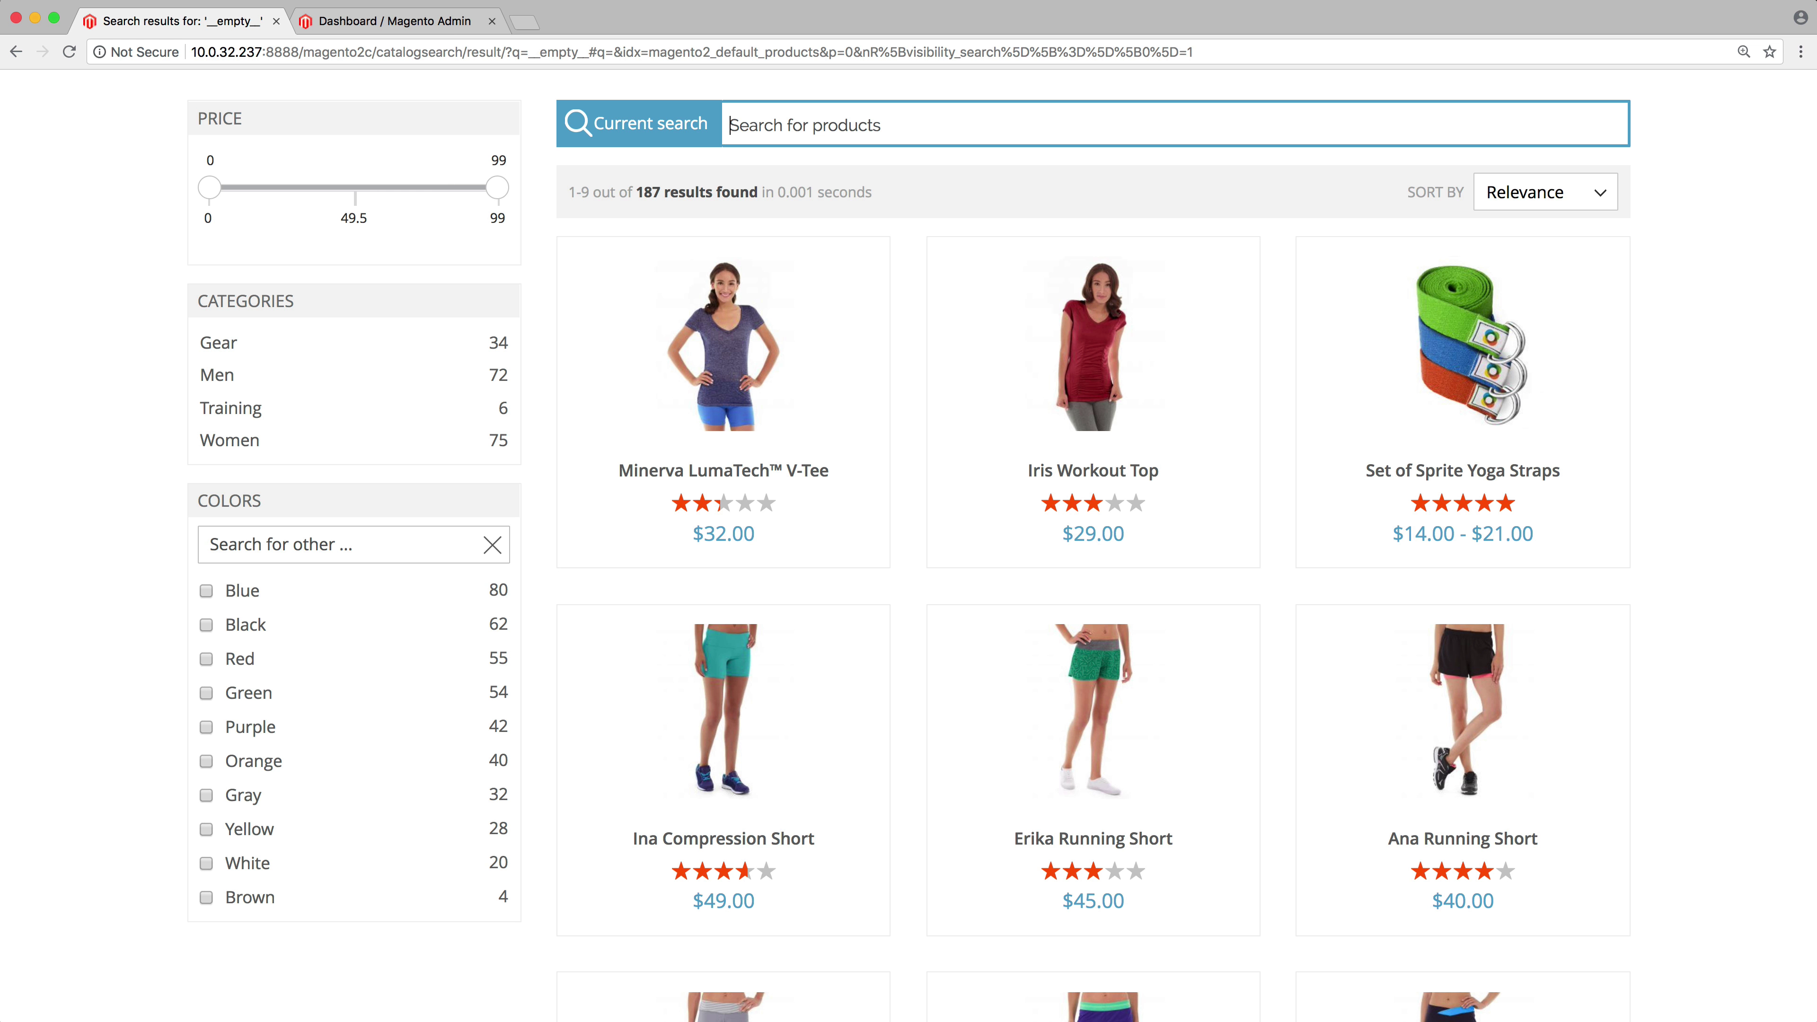
Search the storefront for 'short' and narrow the results to the Men category
{"action": "type", "text": "sh"}
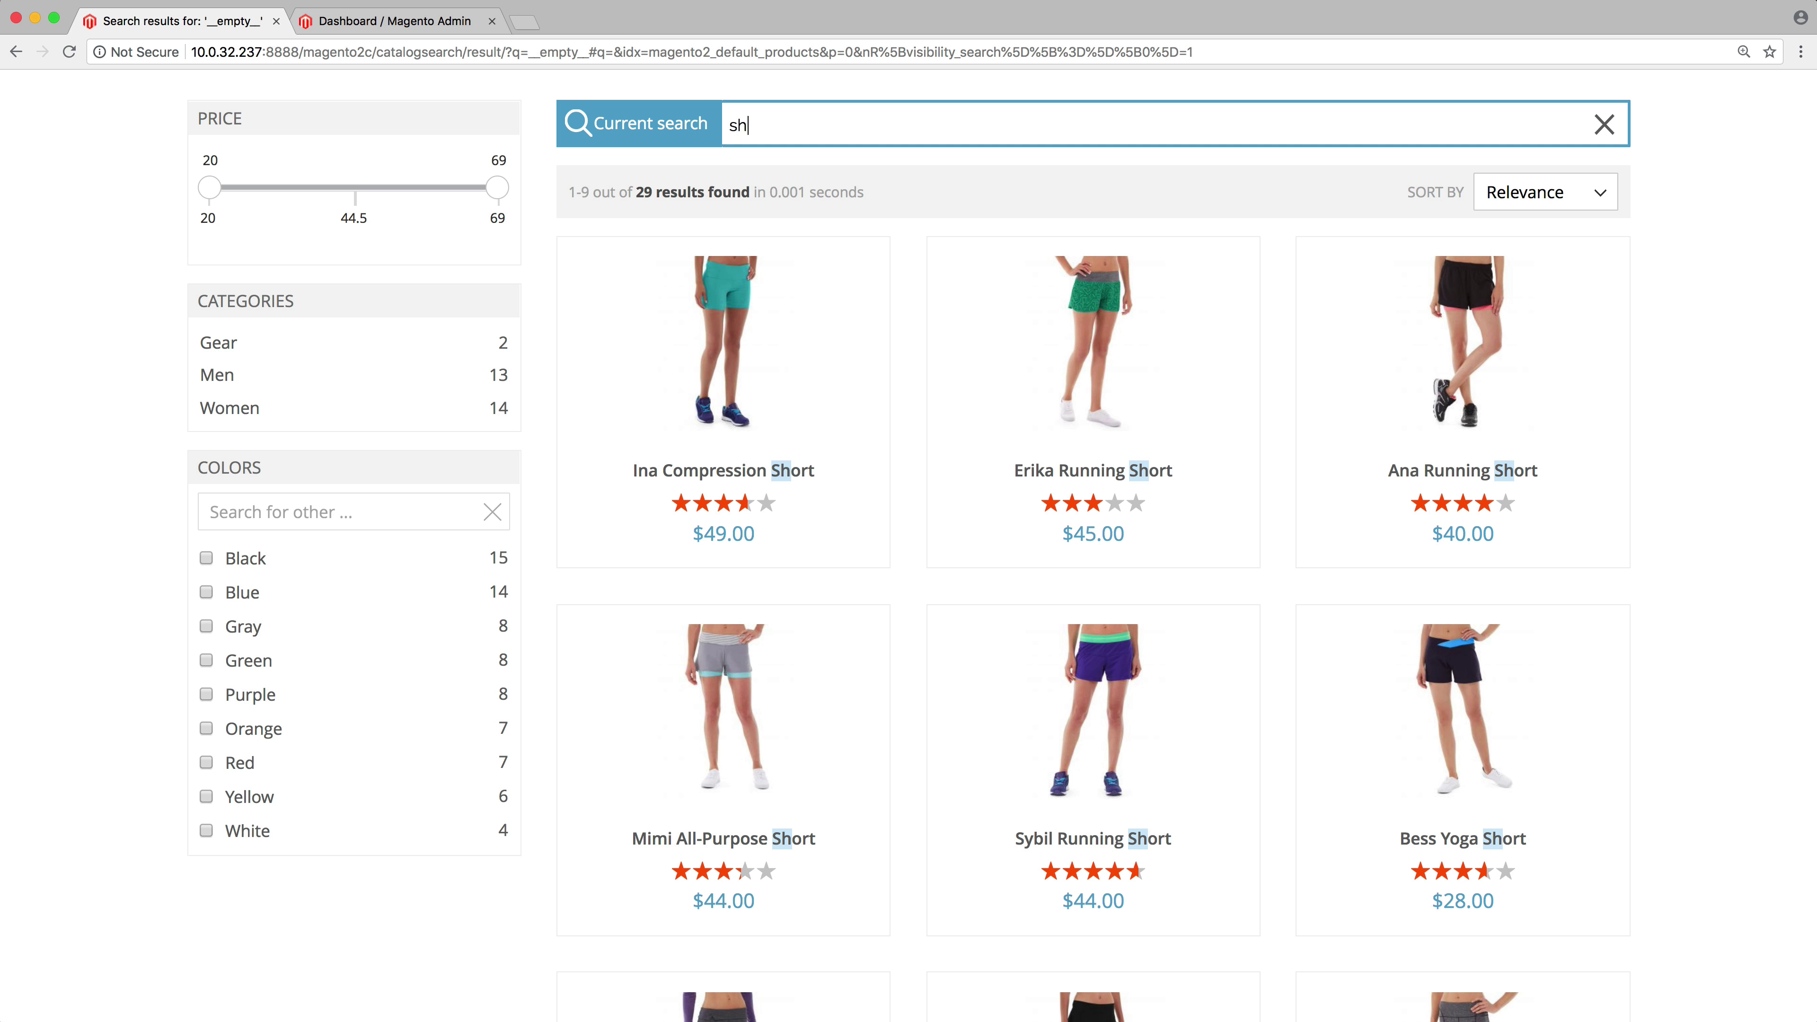
{"action": "type", "text": "ort"}
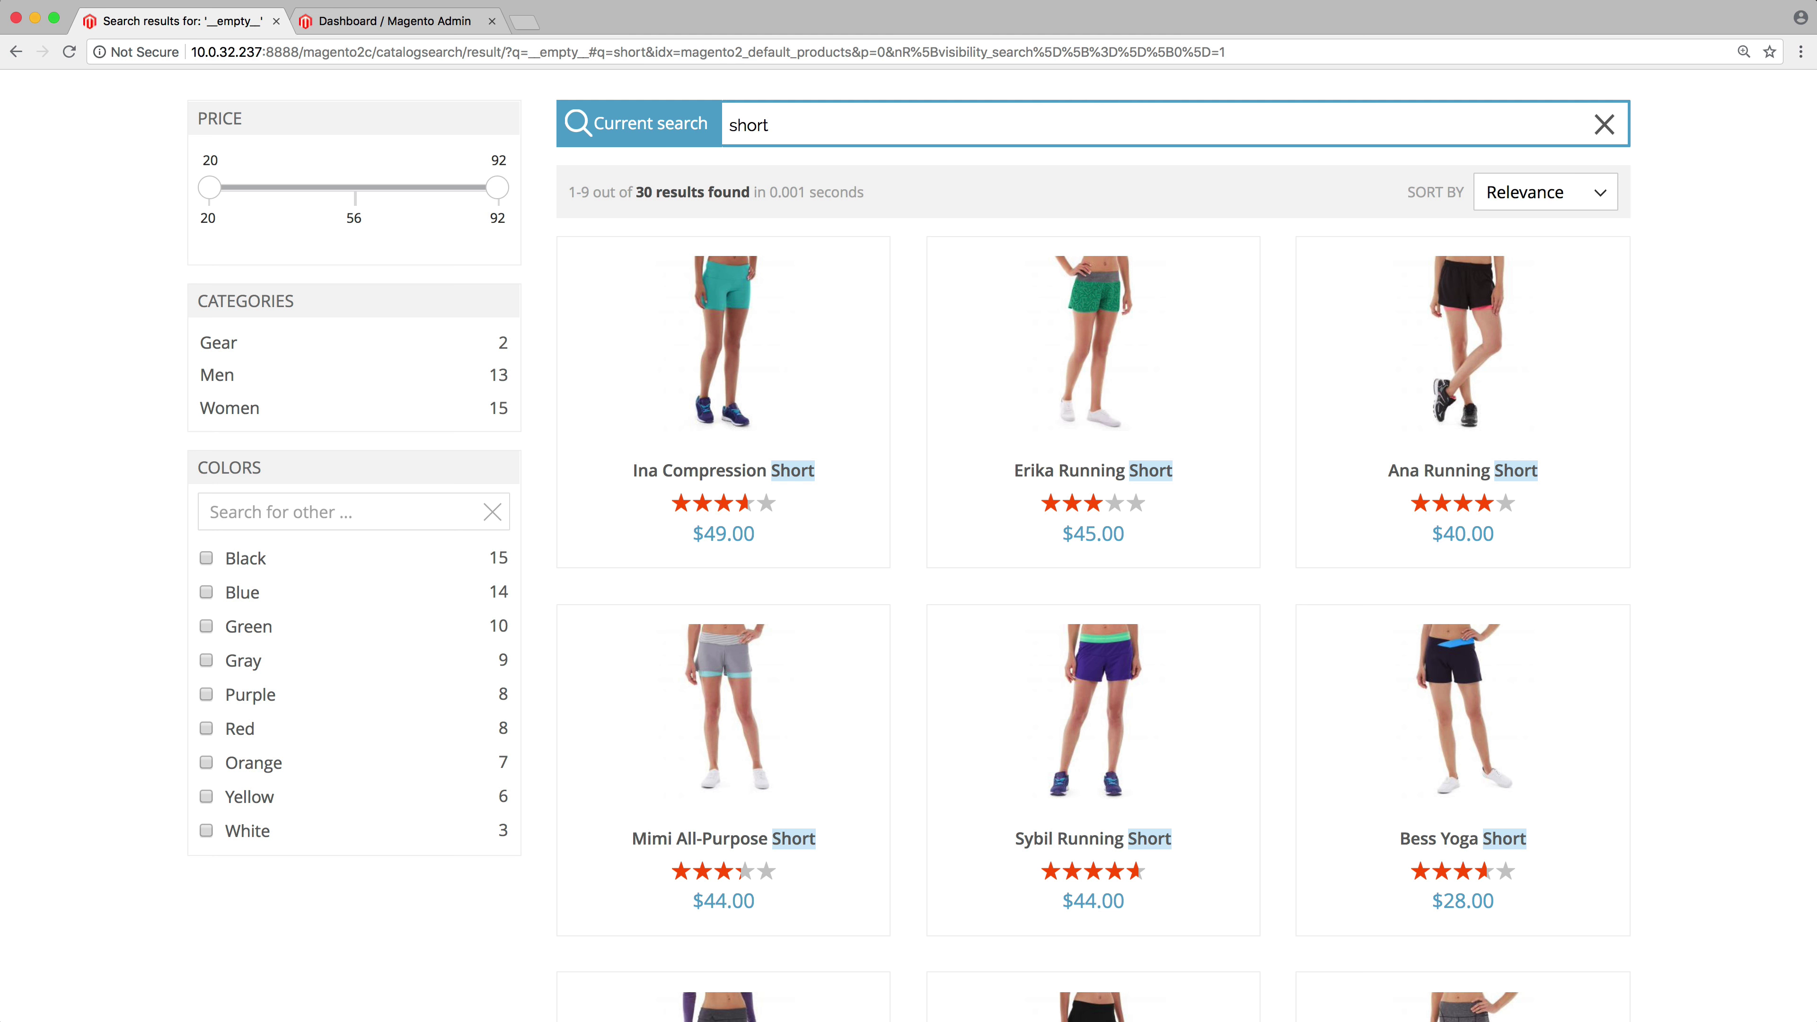
{"action": "left_click", "coordinate": [231, 379]}
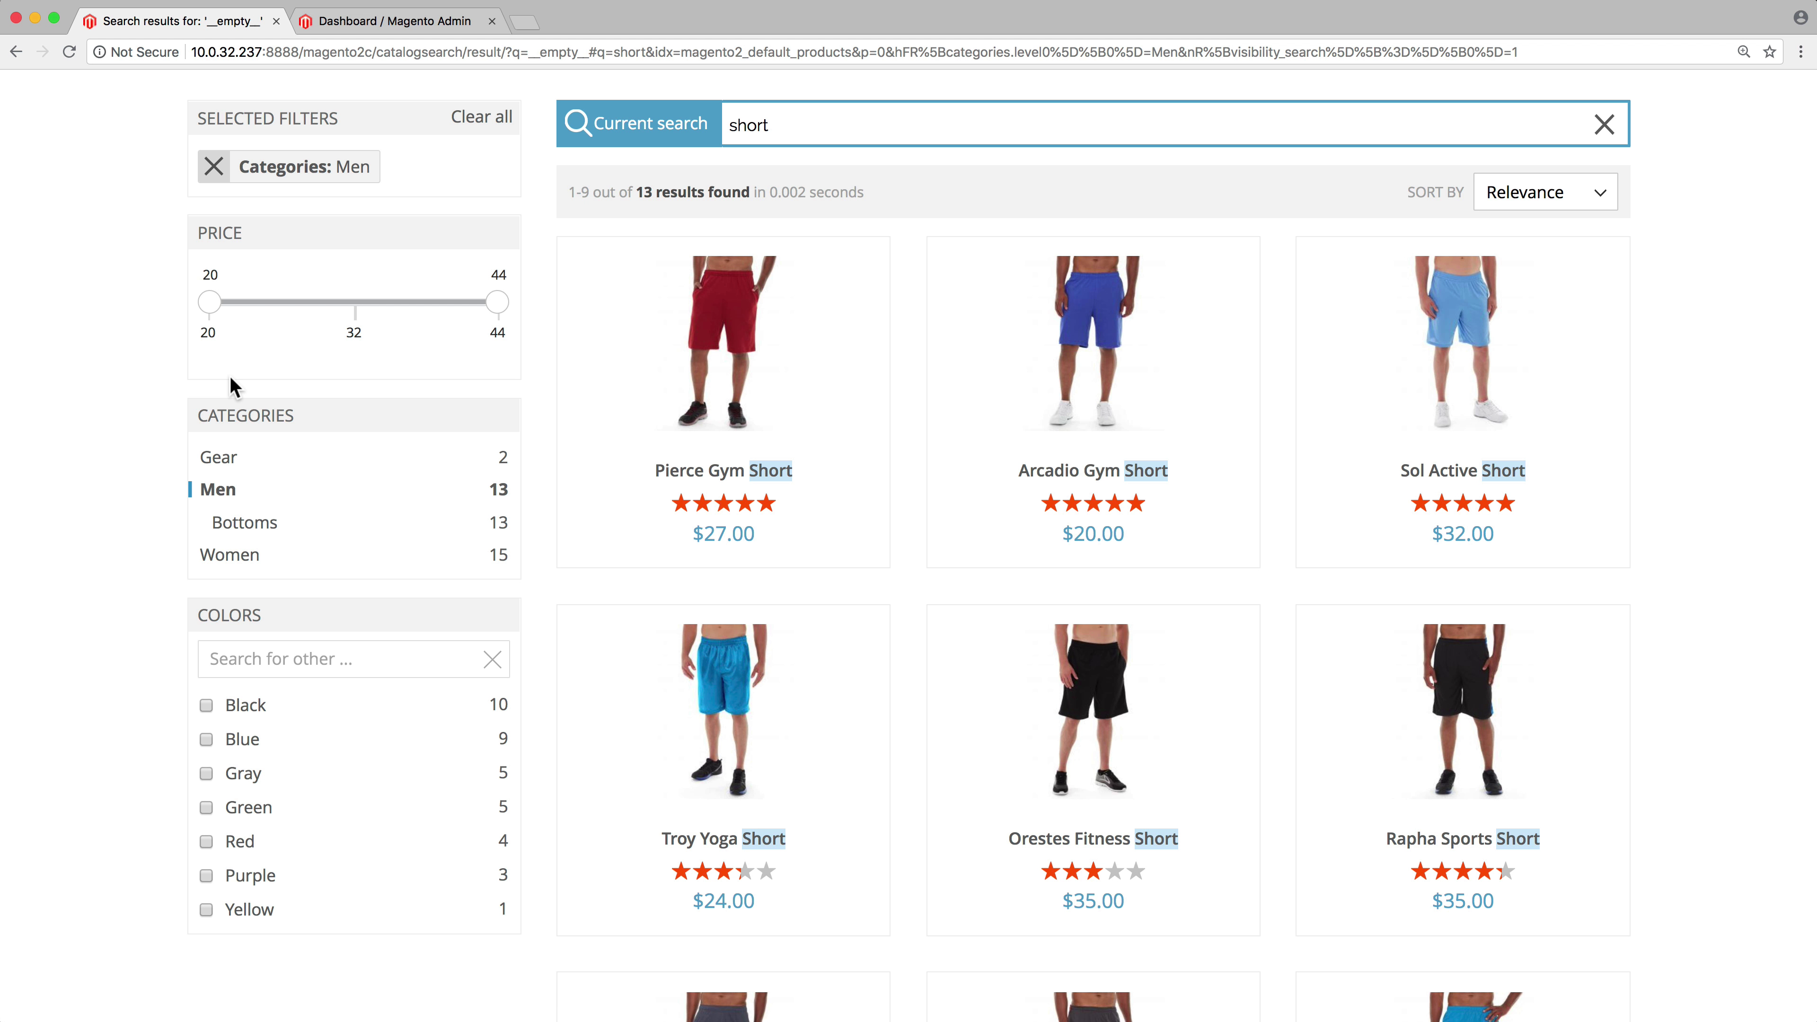
In the admin, go to Stores > Configuration > Algolia Search > Instant Search Results Page and keep Enable at Yes
{"action": "left_click", "coordinate": [405, 36]}
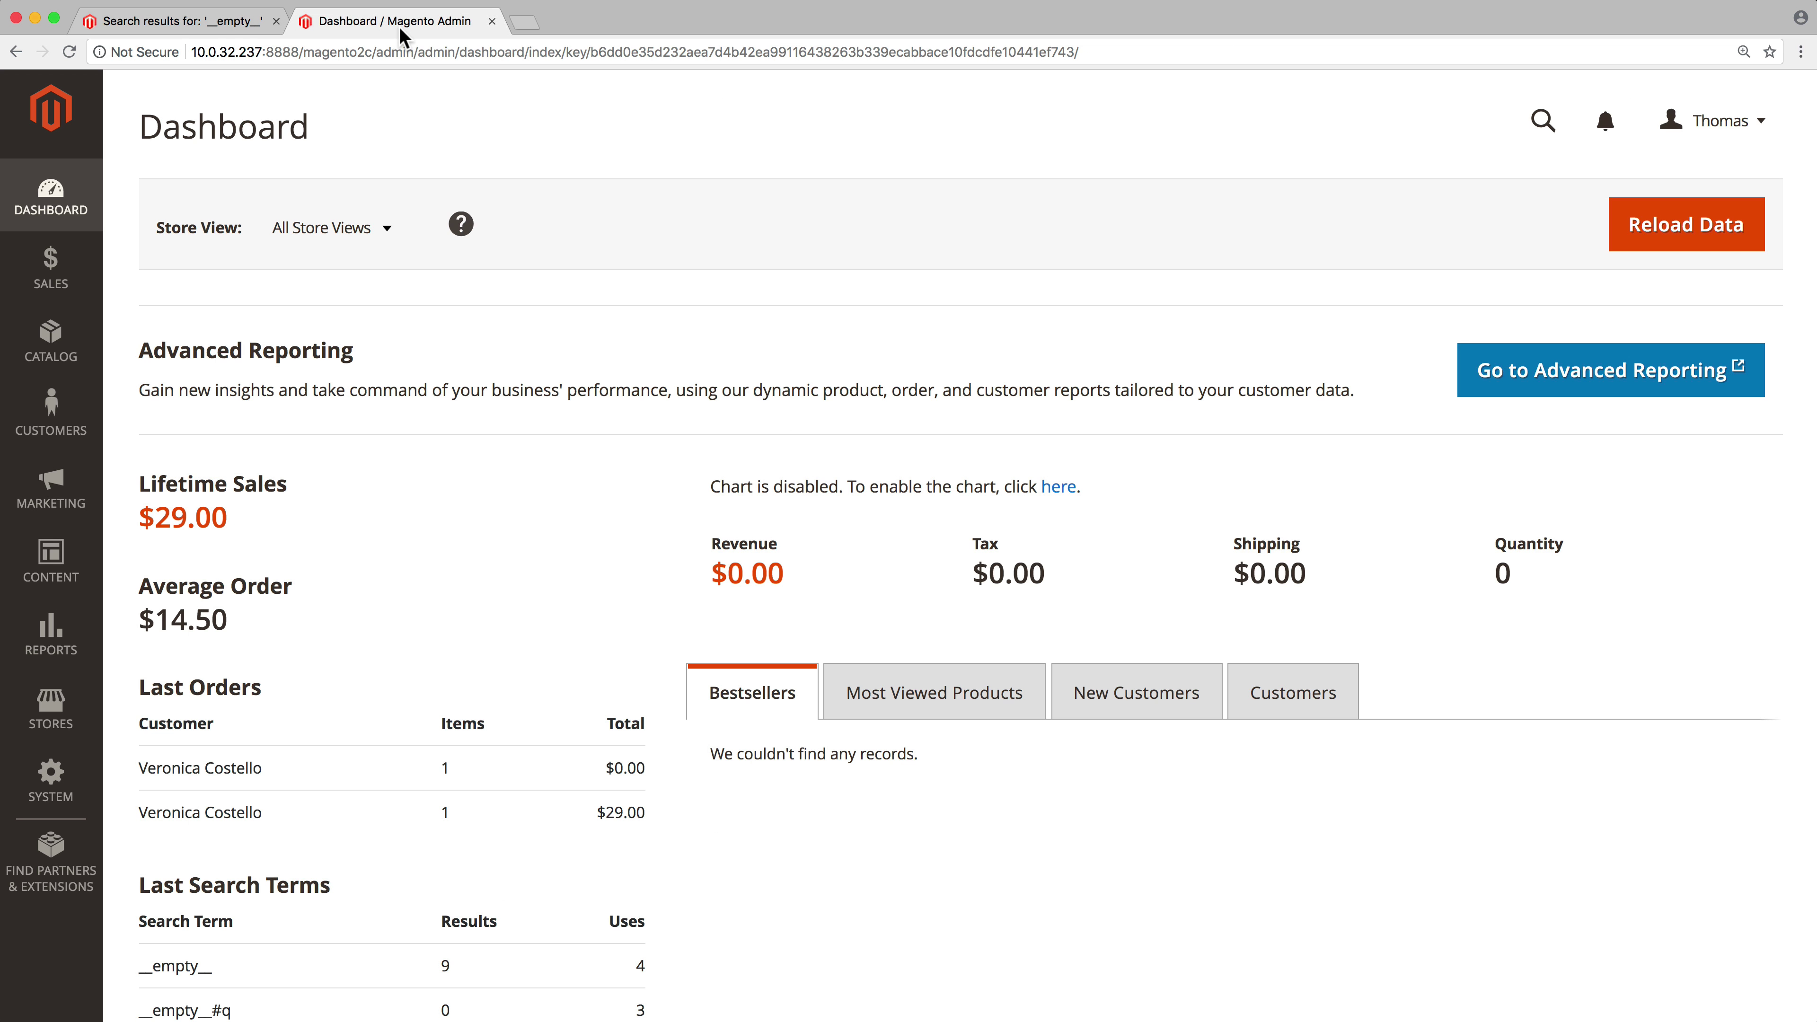
{"action": "left_click", "coordinate": [55, 700]}
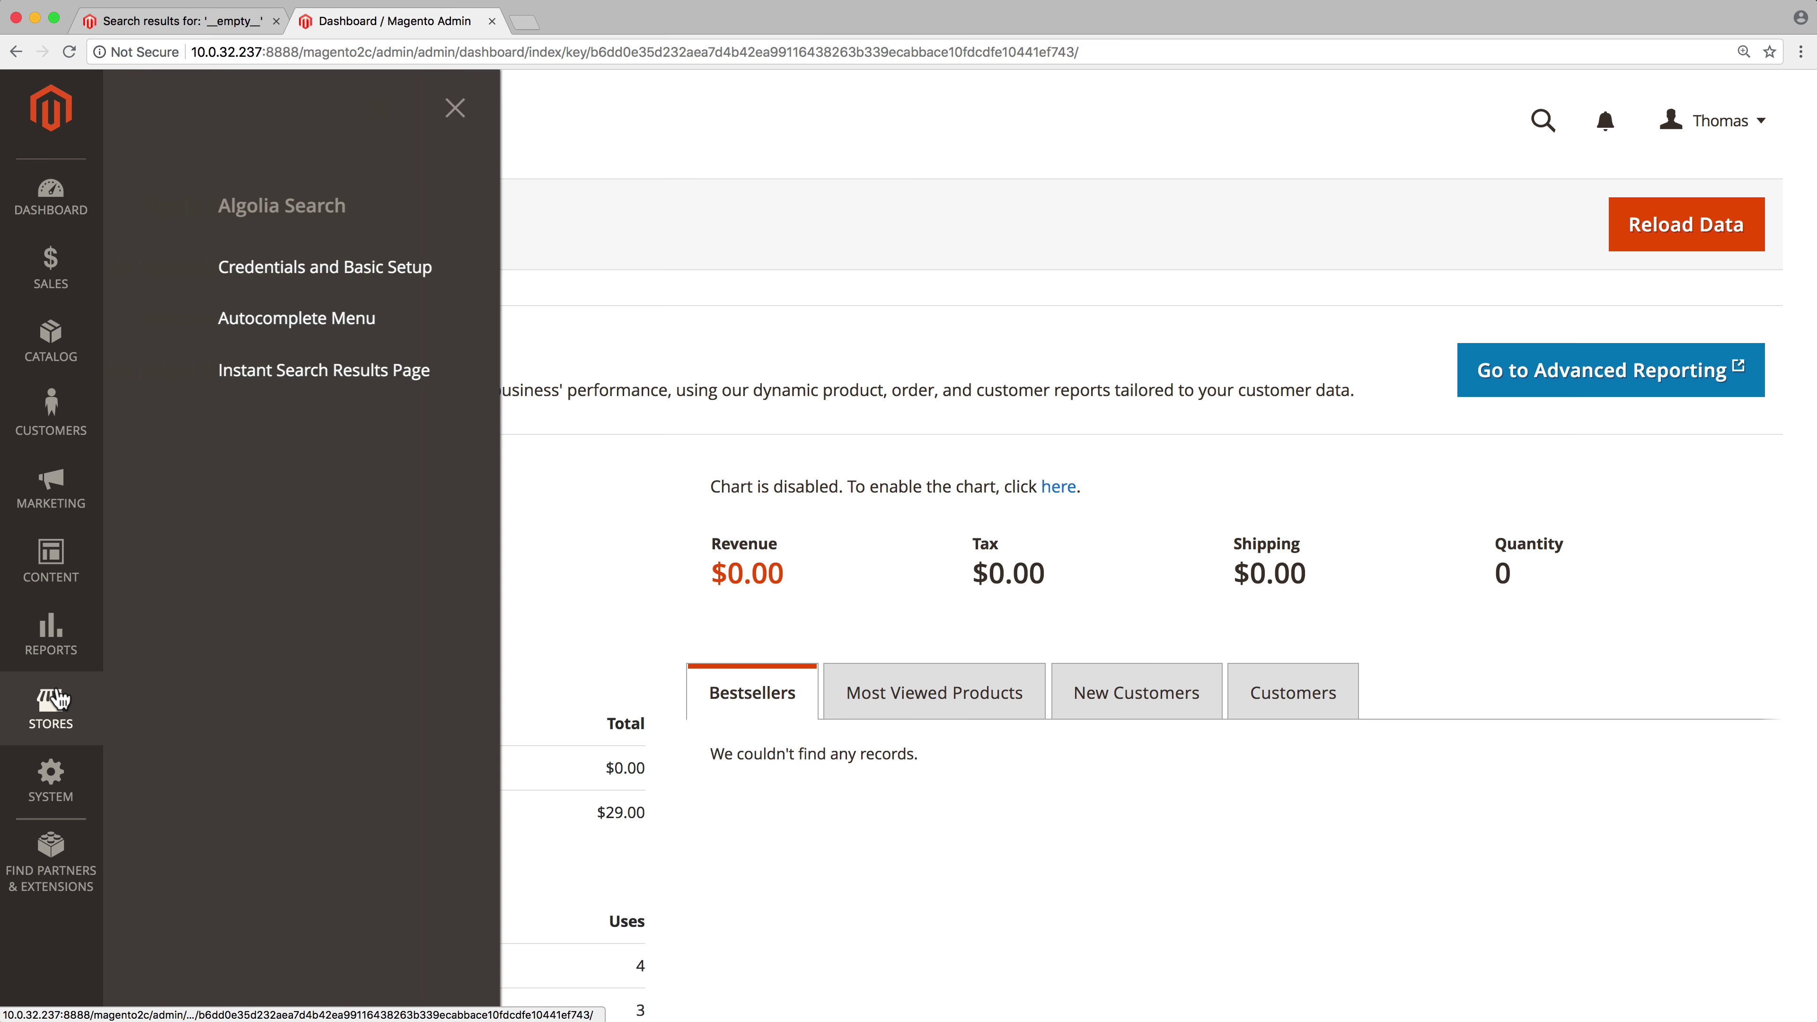
{"action": "left_click", "coordinate": [288, 318]}
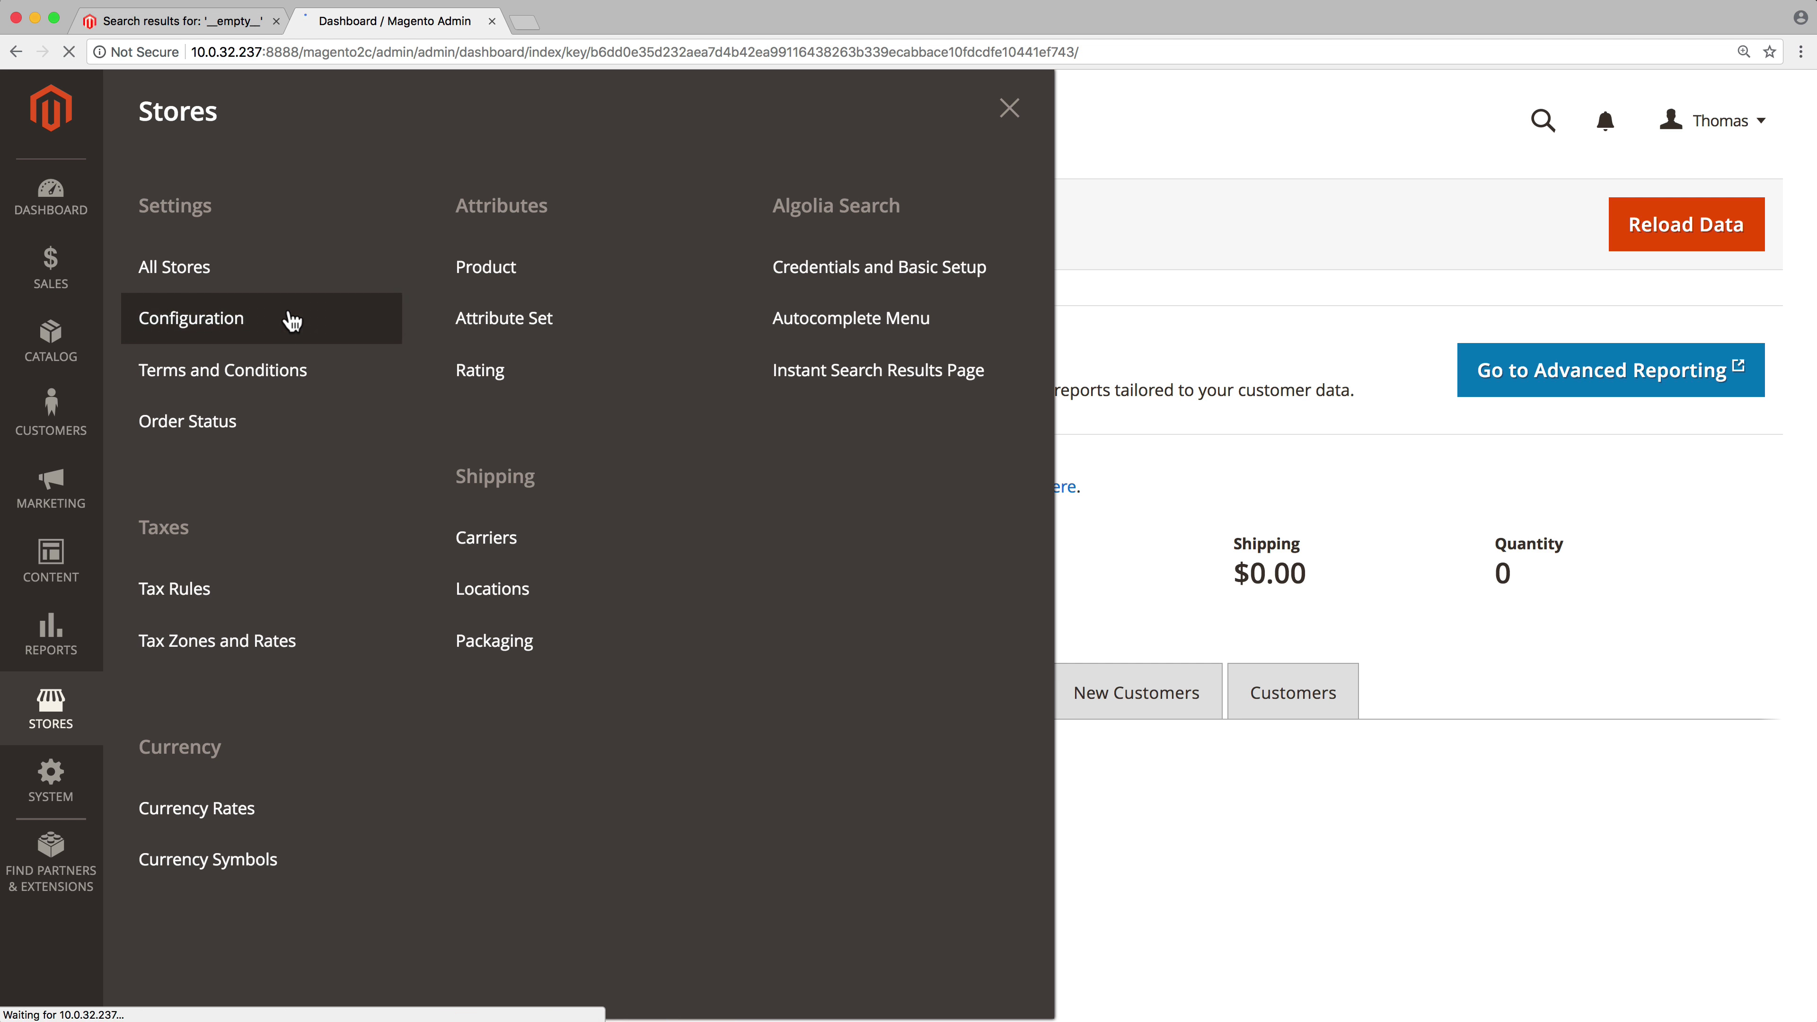
{"action": "scroll", "coordinate": [292, 318], "scroll_direction": "down", "scroll_amount": 9}
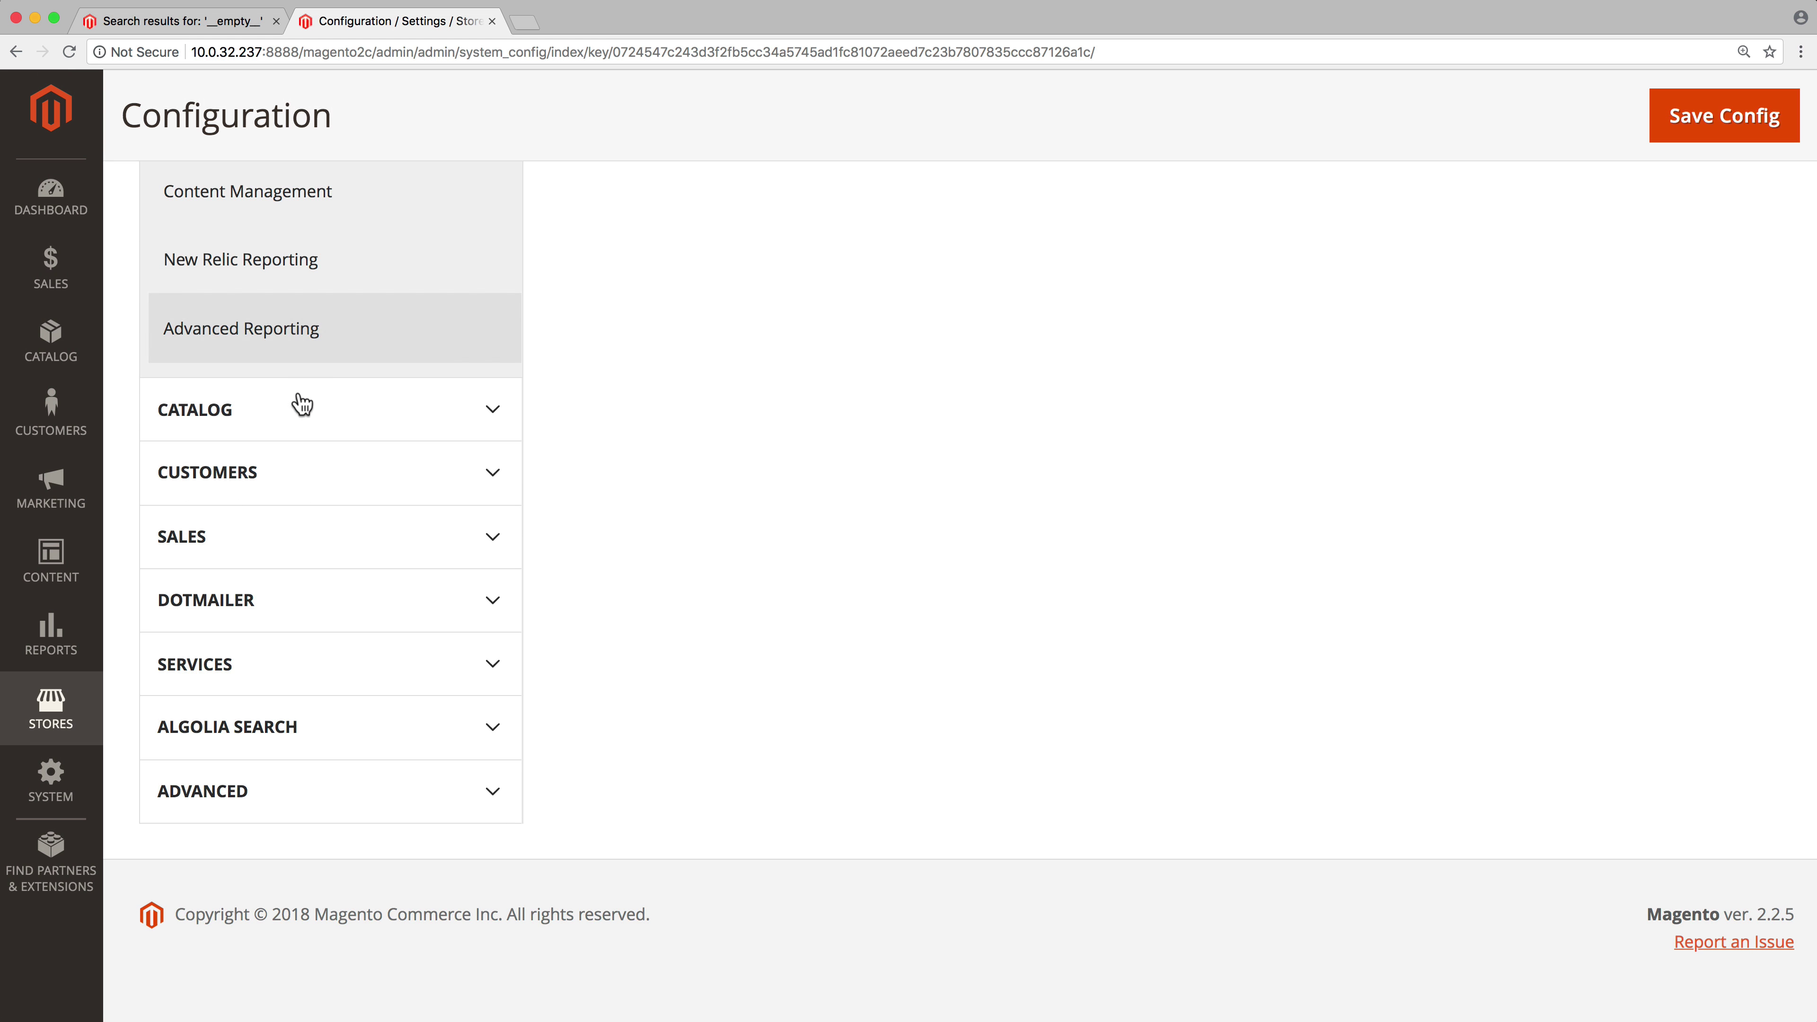
{"action": "left_click", "coordinate": [335, 728]}
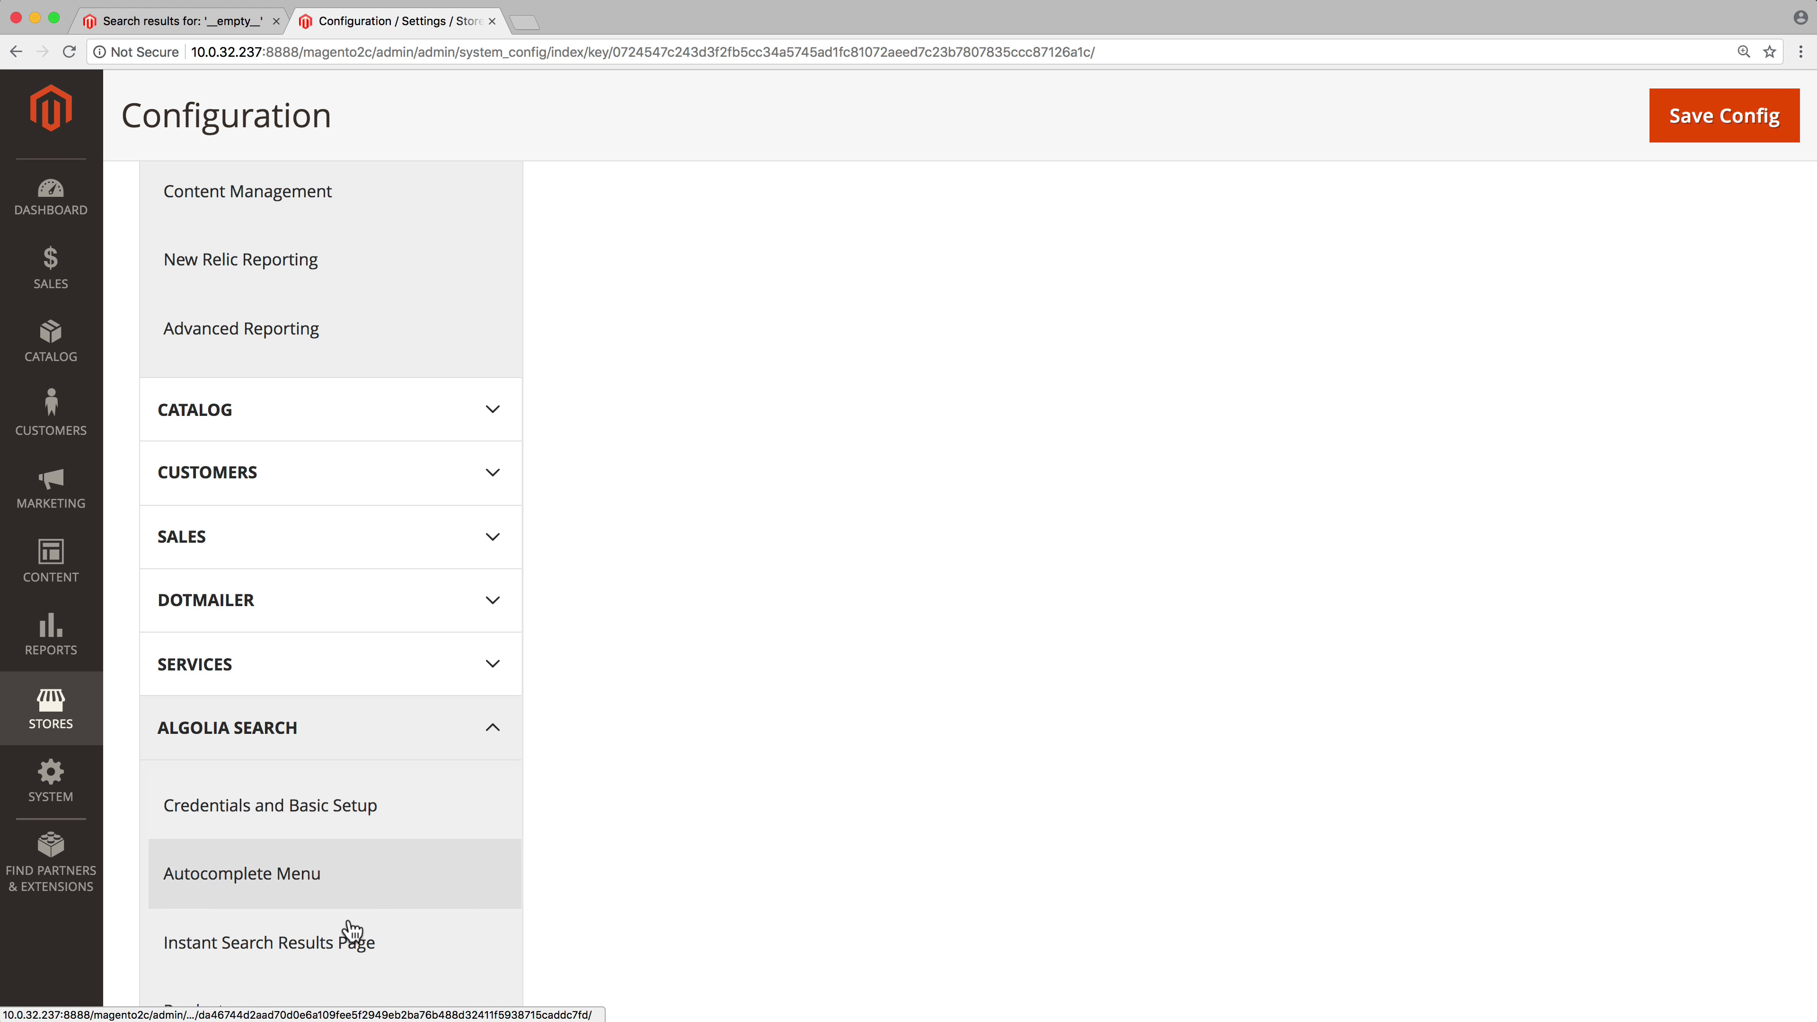
{"action": "left_click", "coordinate": [377, 945]}
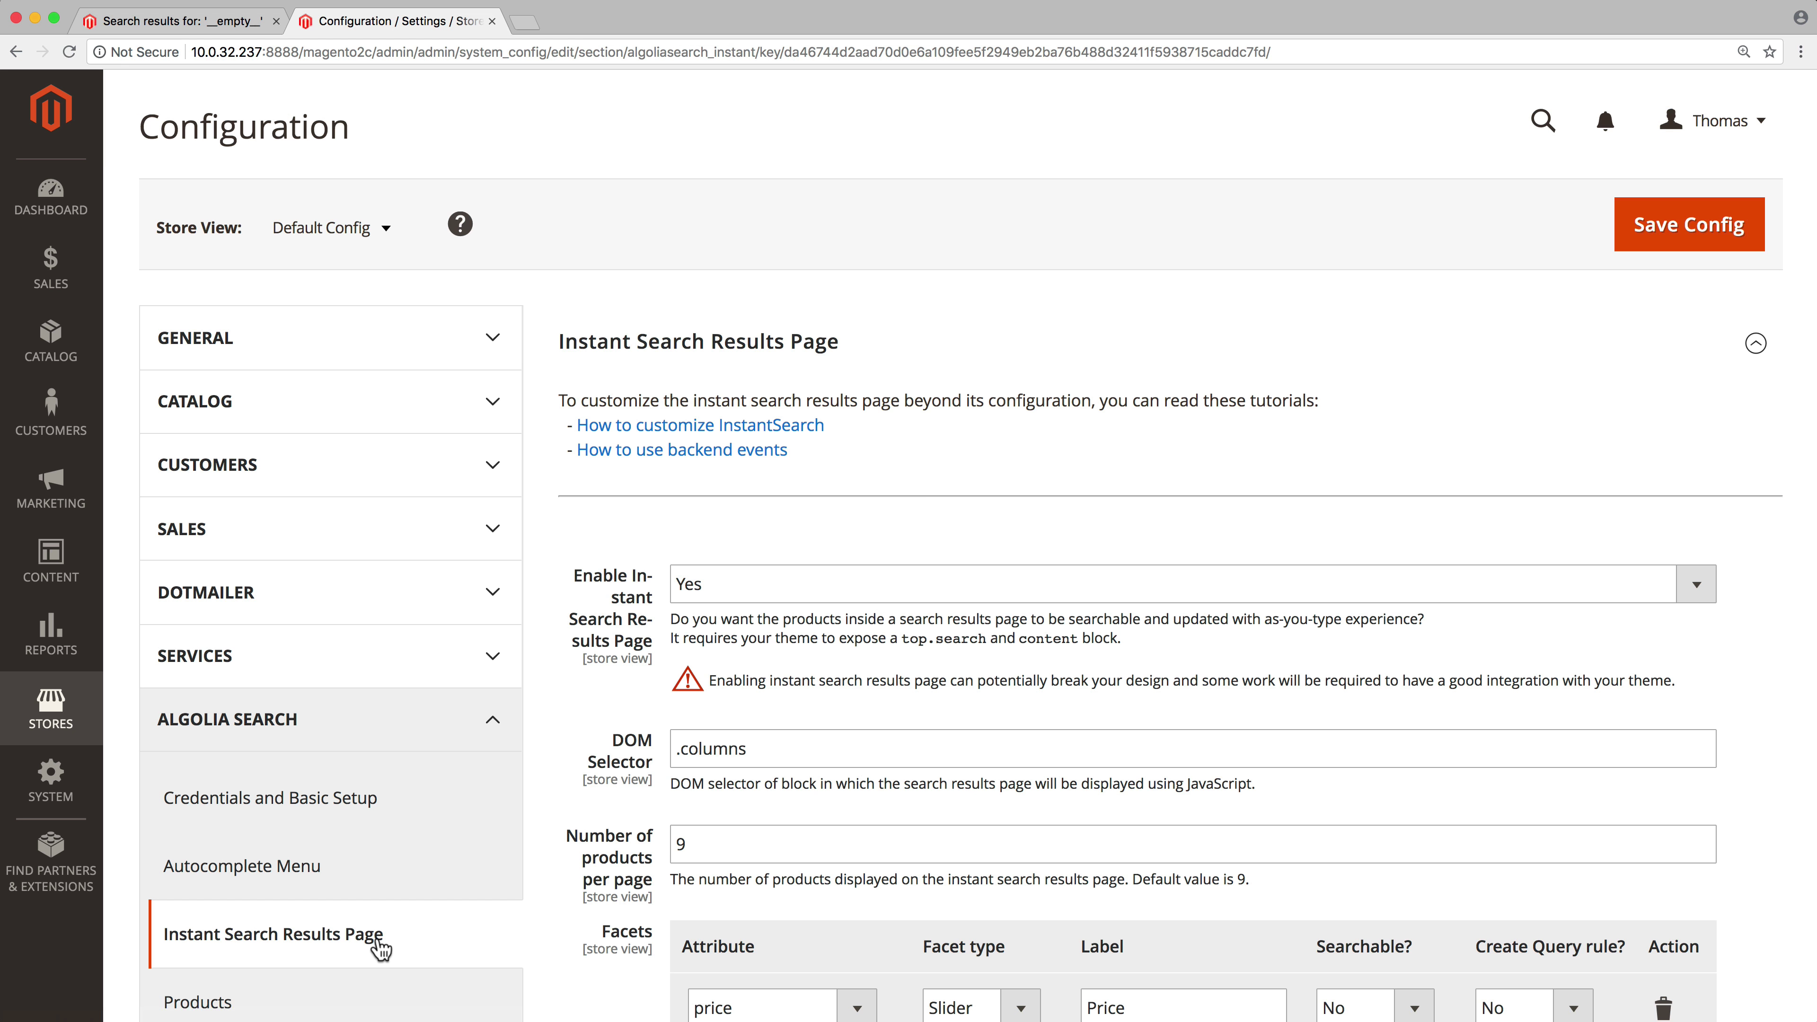
{"action": "left_click", "coordinate": [939, 590]}
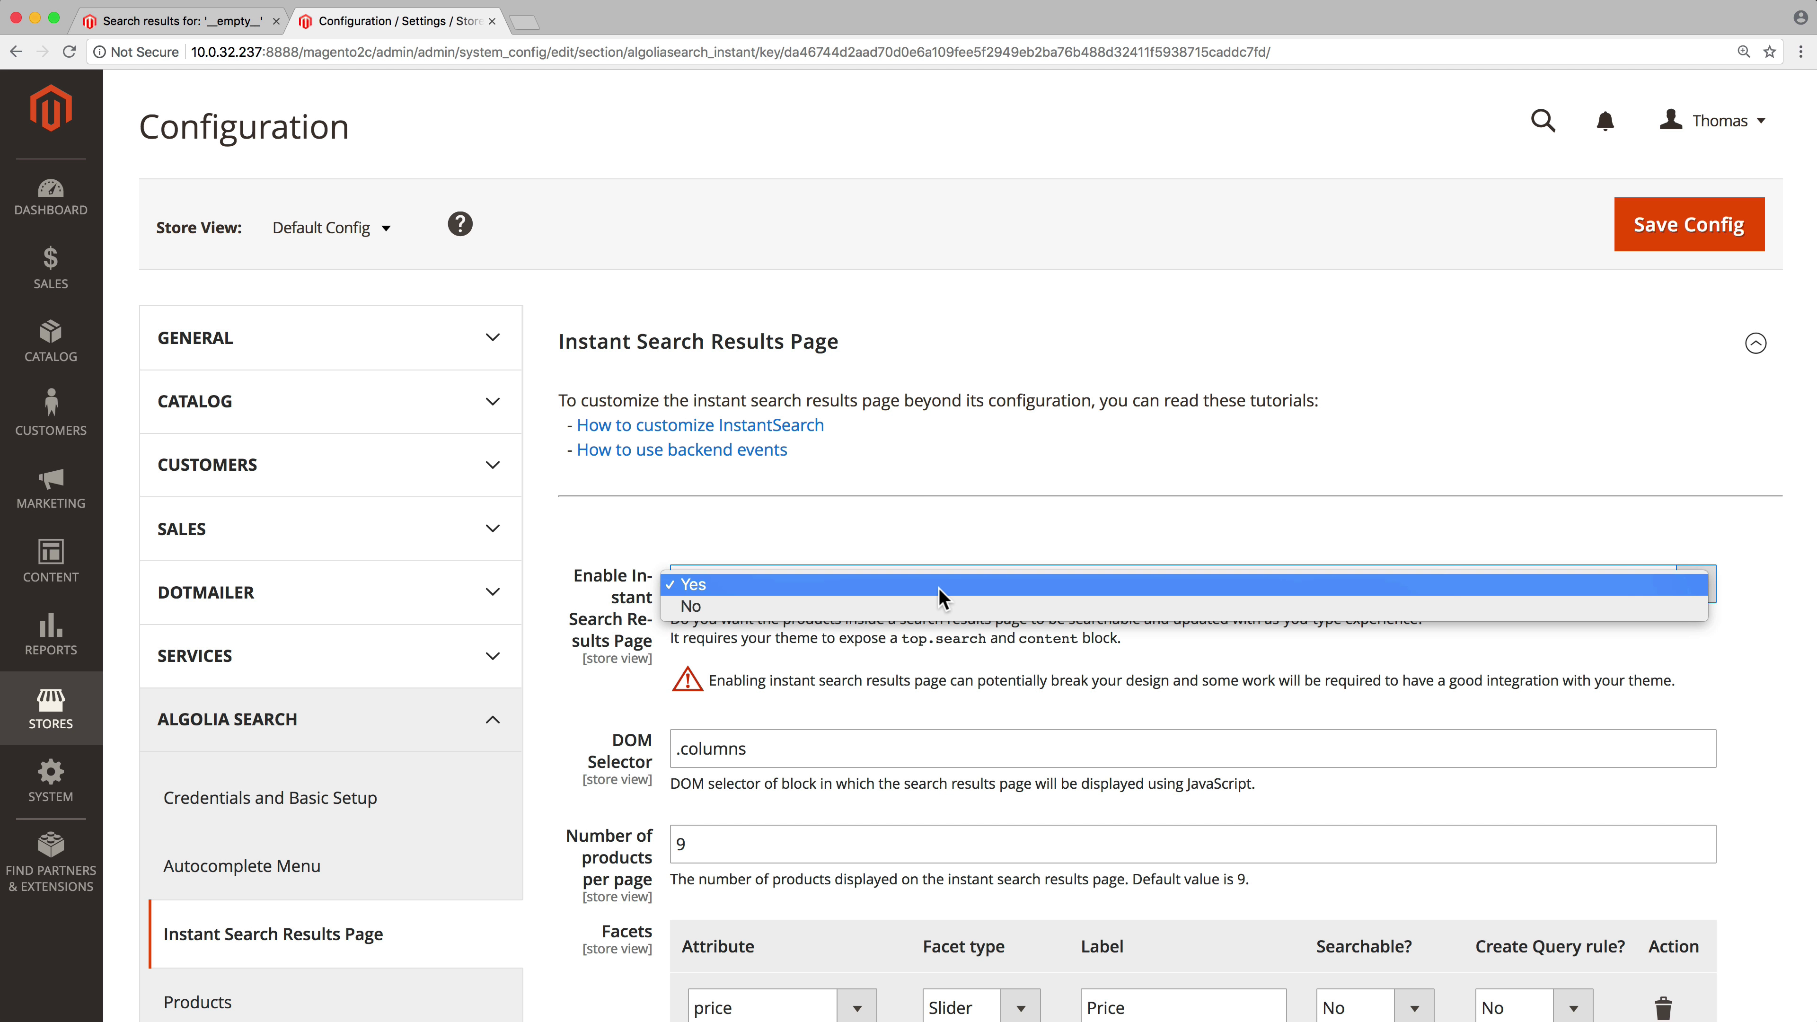
{"action": "left_click", "coordinate": [940, 586]}
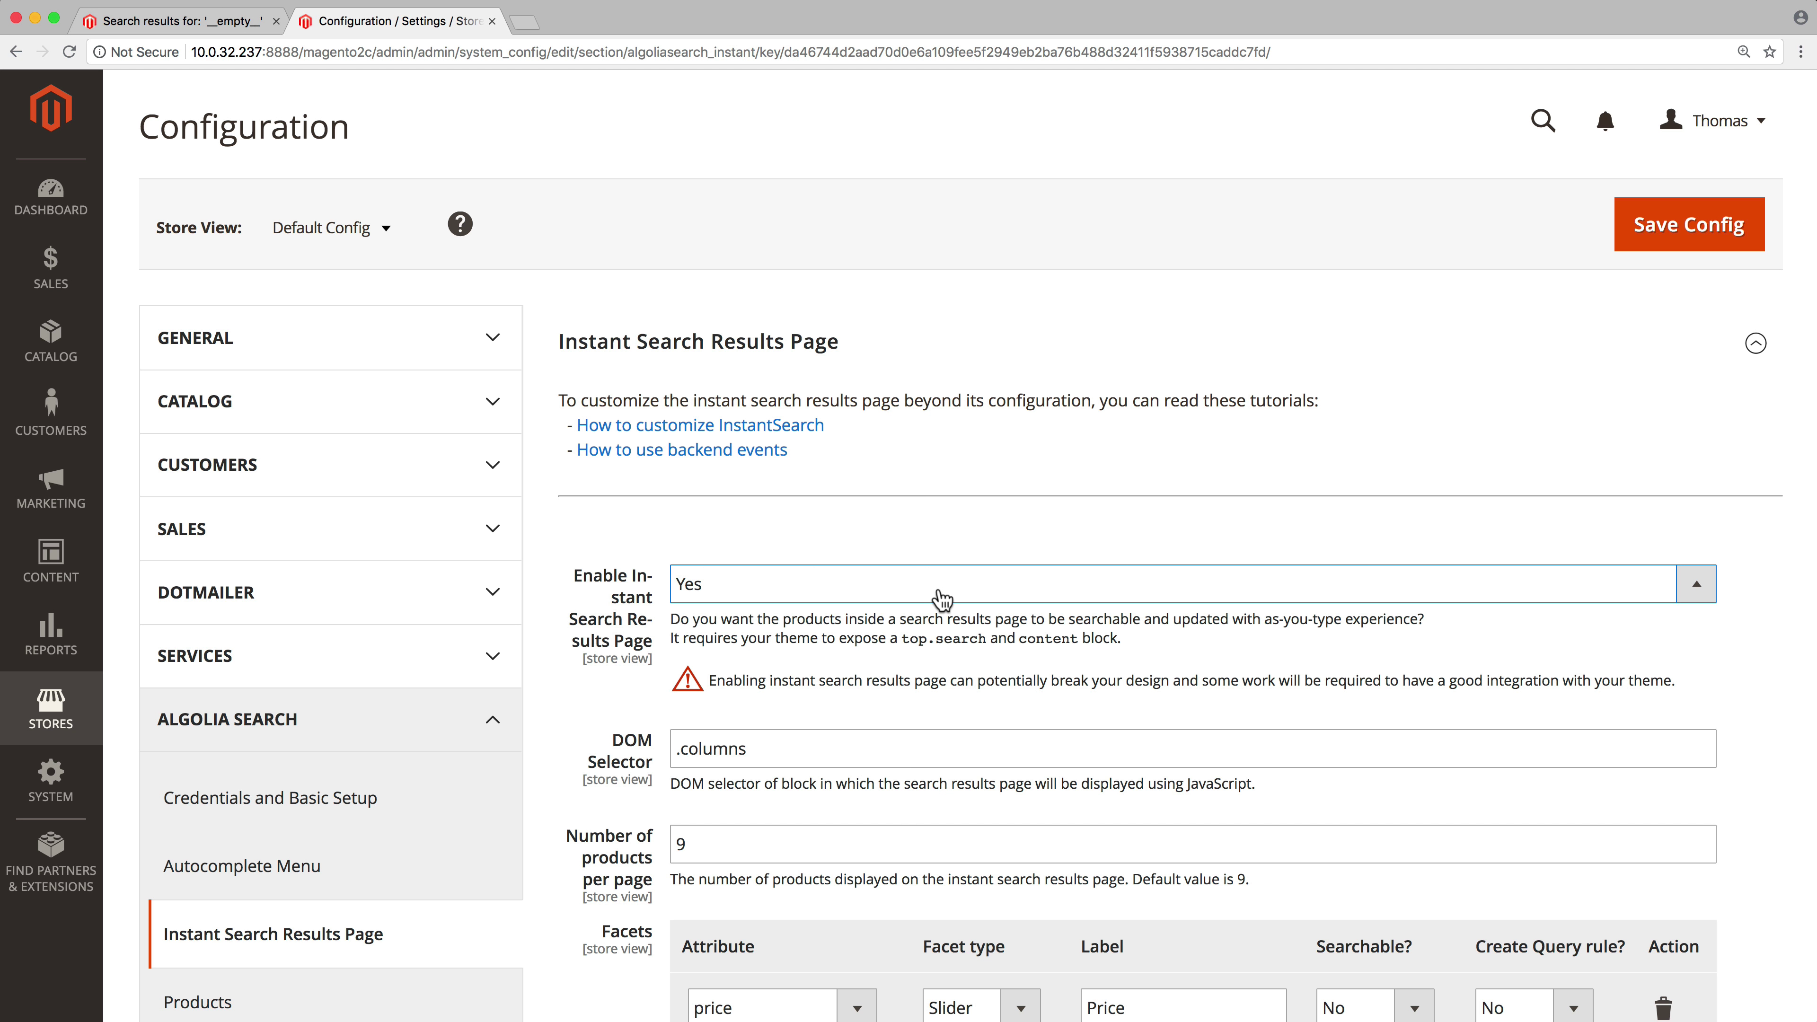
{"action": "scroll", "coordinate": [942, 599], "scroll_direction": "down", "scroll_amount": 5}
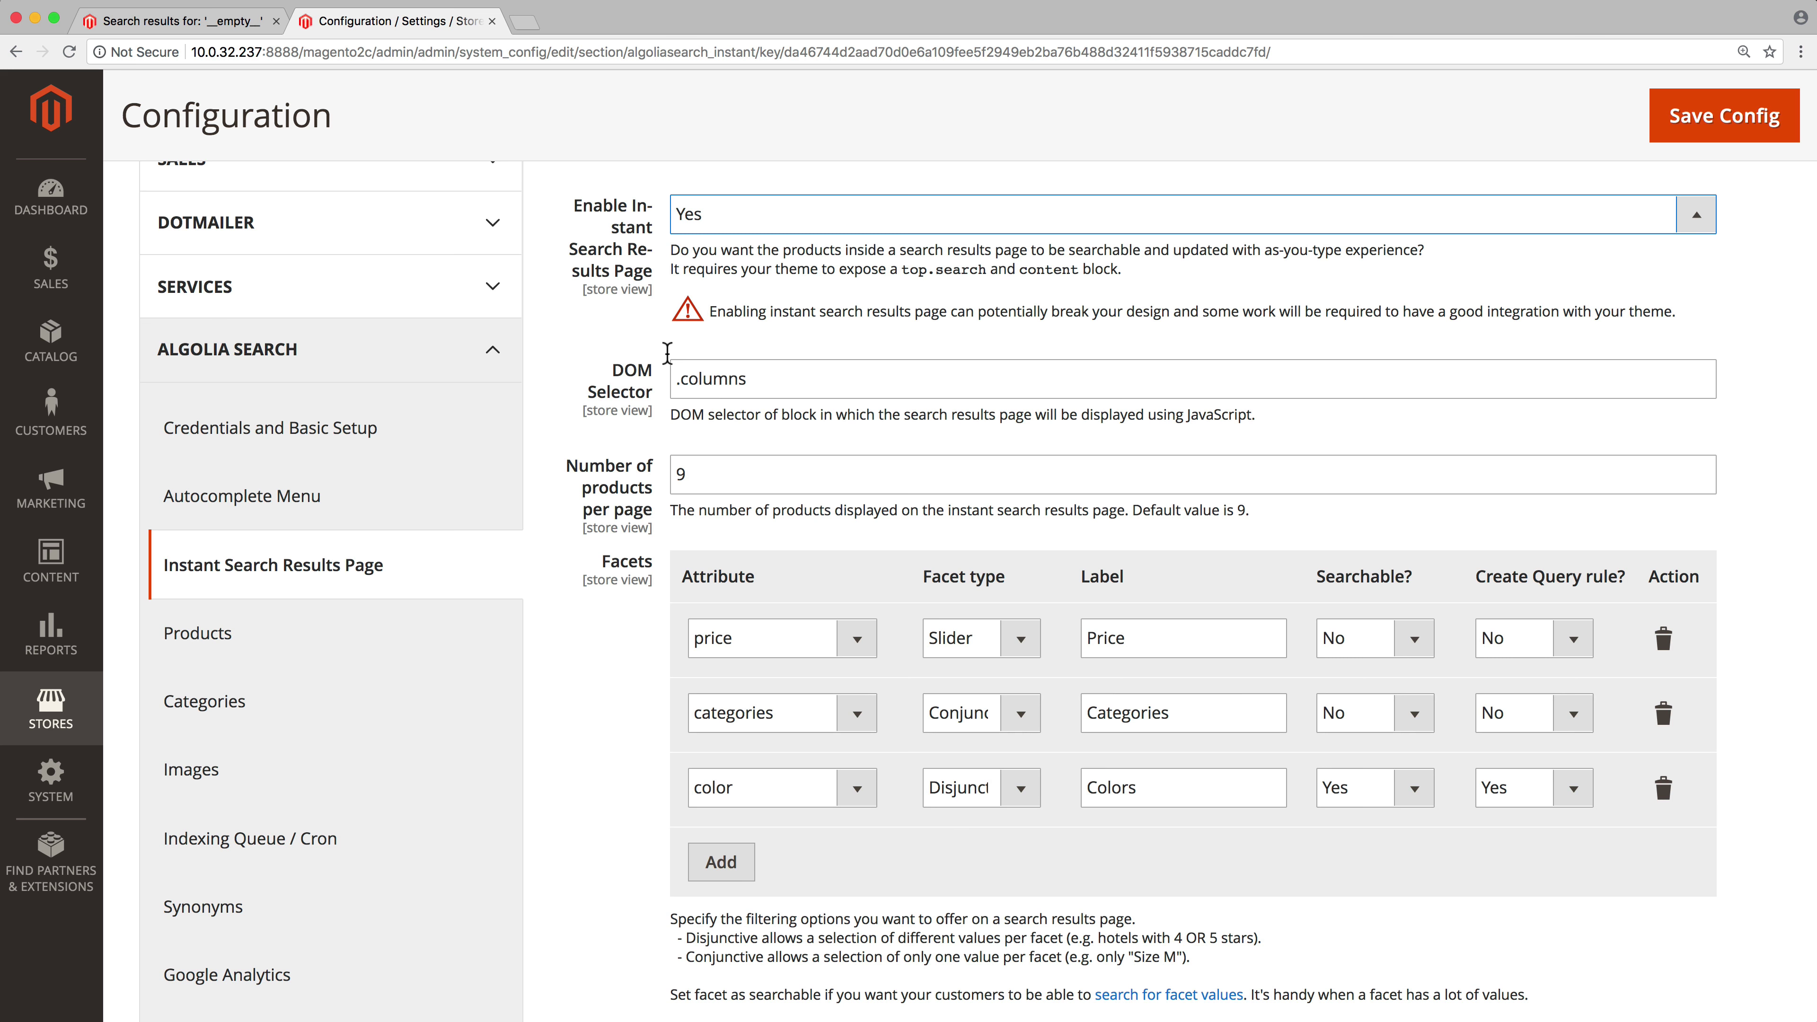
Check the storefront search page's current facets, then return to the admin configuration
{"action": "left_click", "coordinate": [218, 29]}
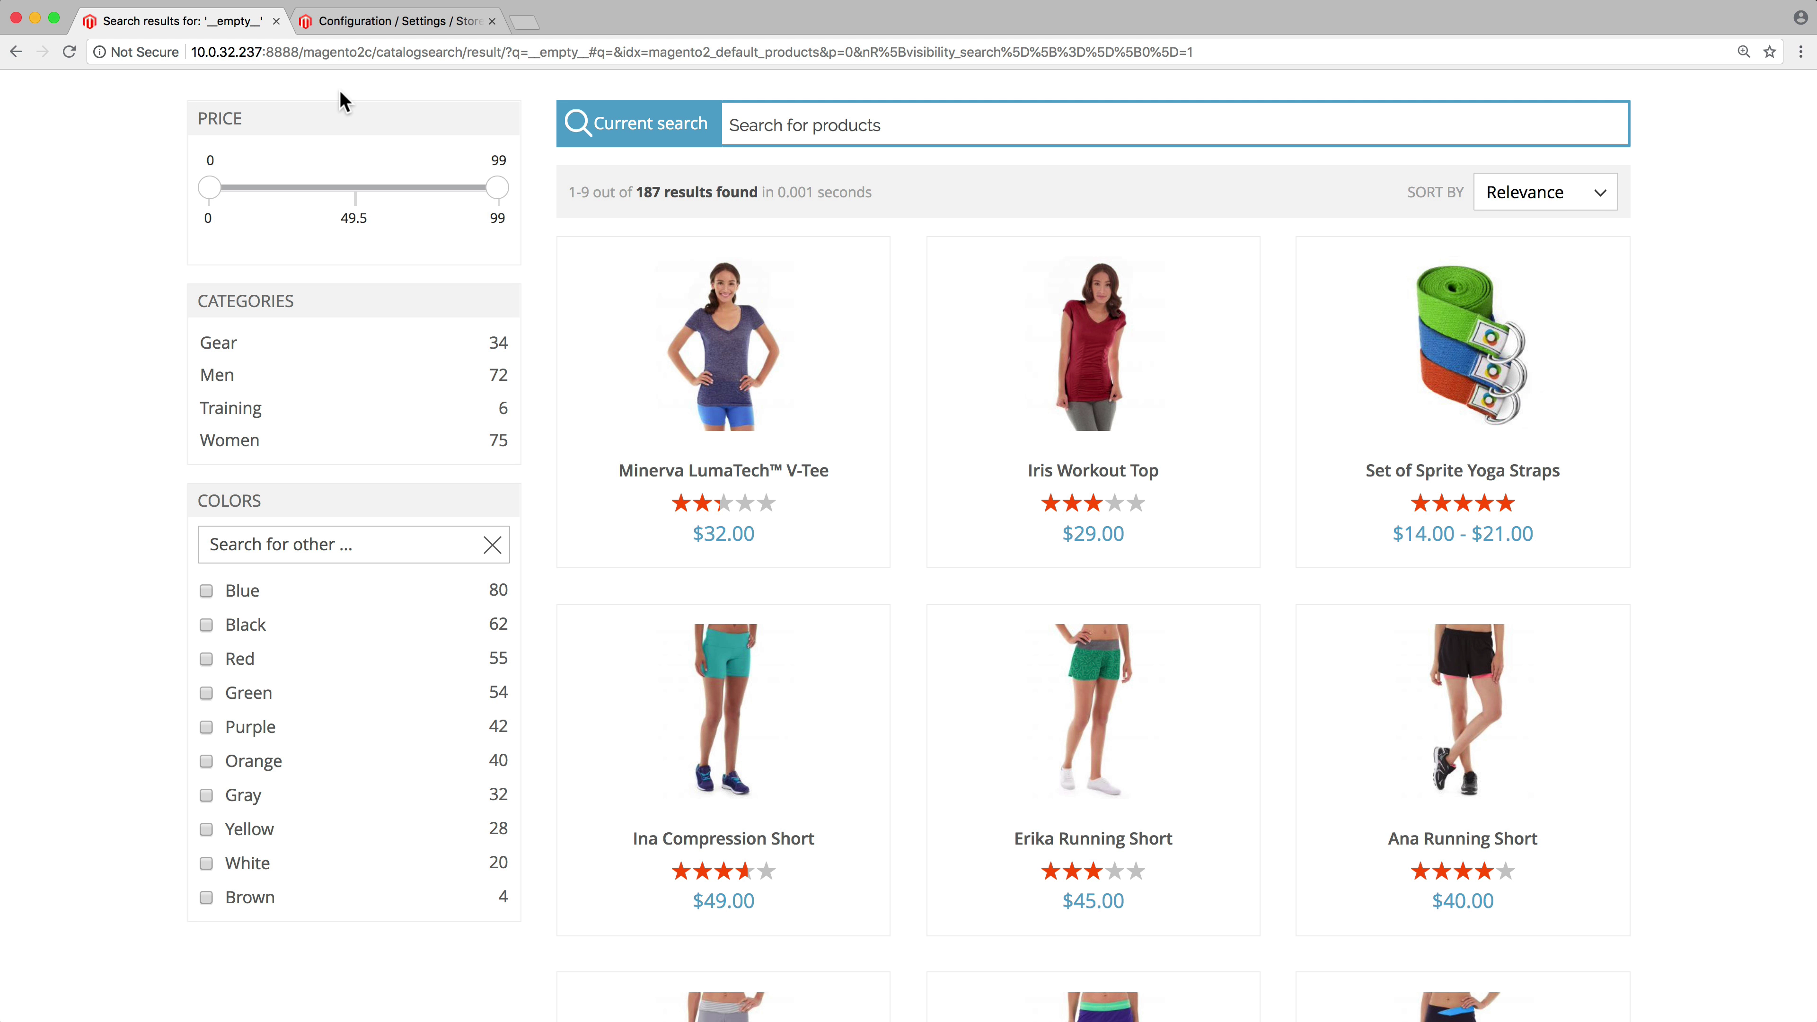
{"action": "left_click", "coordinate": [378, 25]}
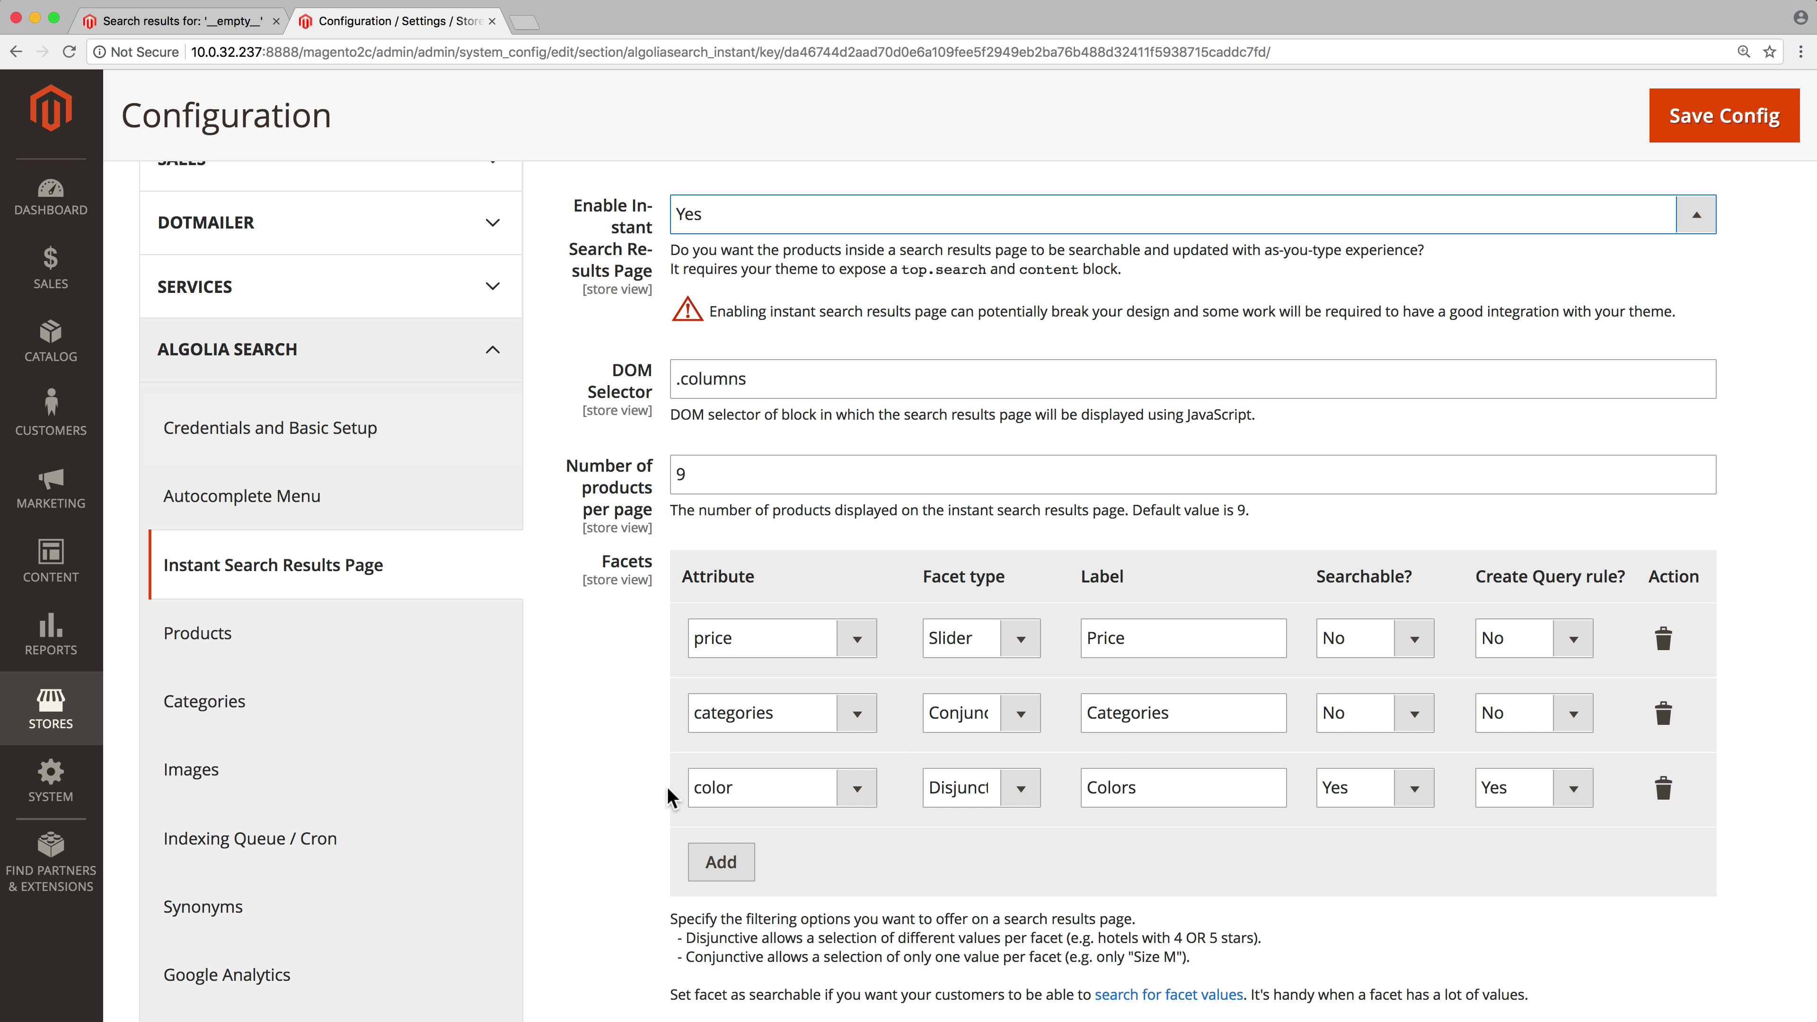
Add a fourth facet using the material attribute with a Disjunctive facet type
{"action": "left_click", "coordinate": [709, 864]}
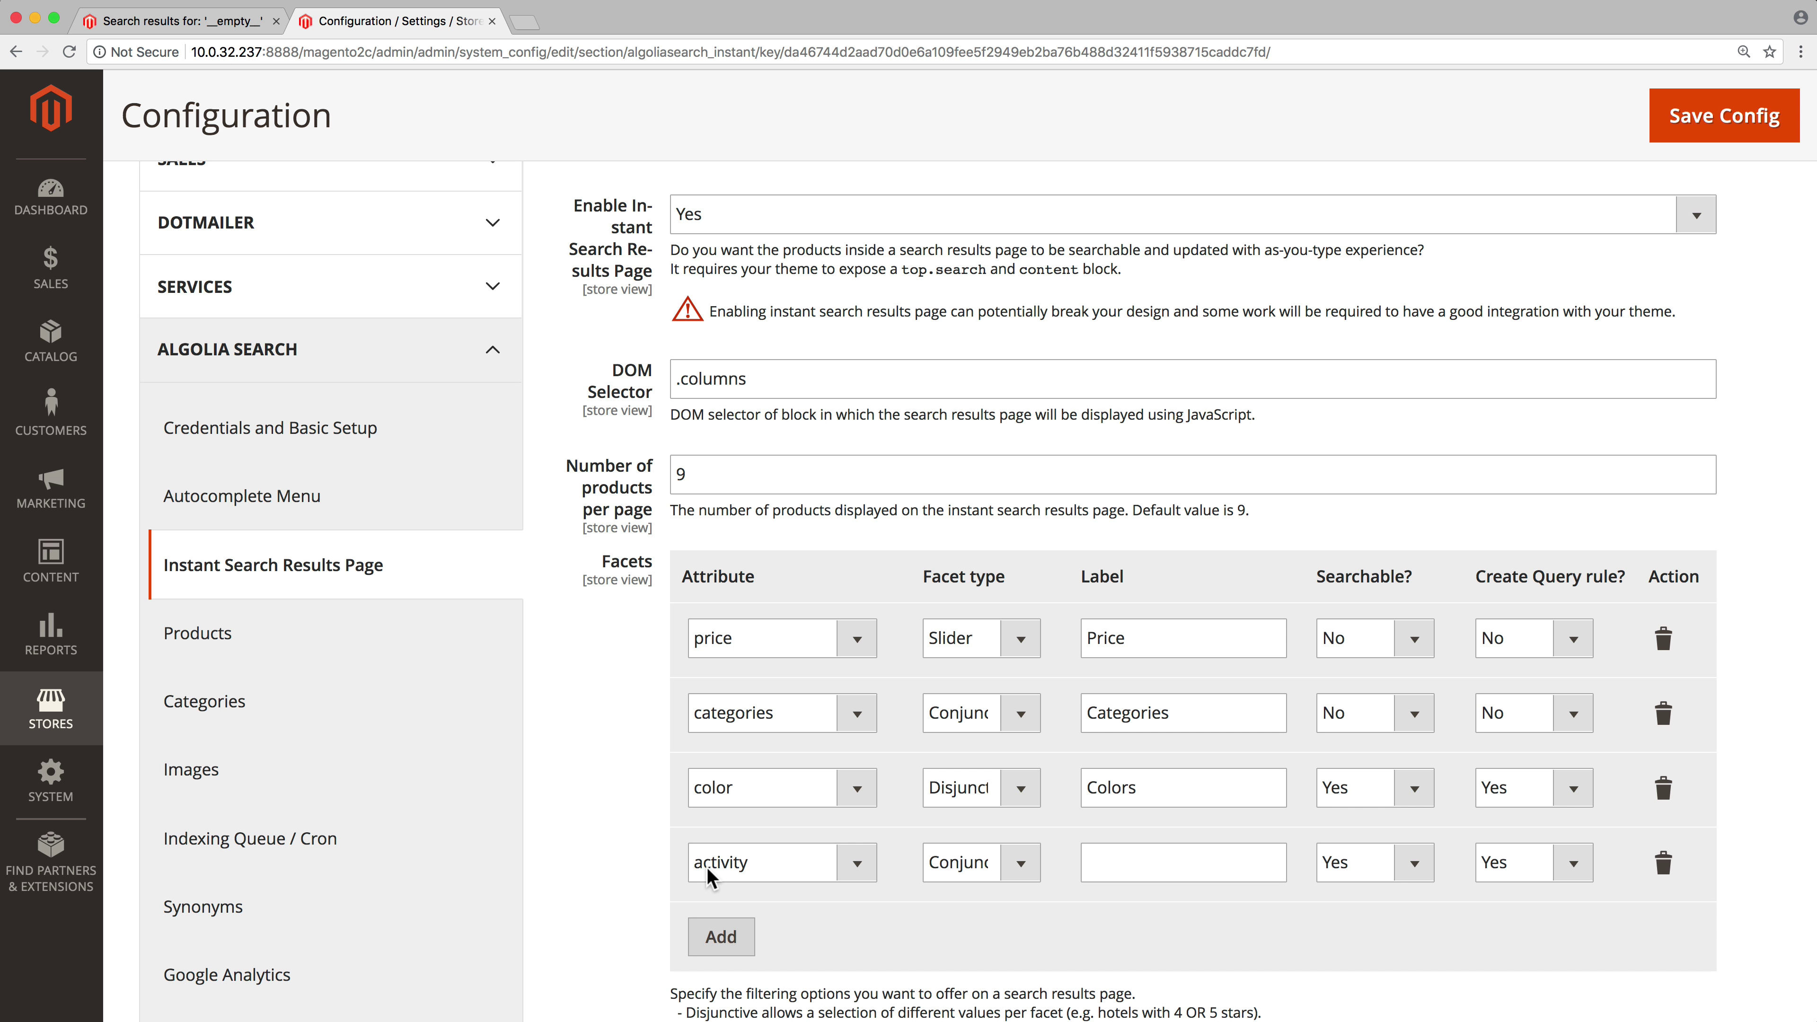
{"action": "left_click", "coordinate": [856, 858]}
{"action": "scroll", "coordinate": [855, 859], "scroll_direction": "down", "scroll_amount": 10}
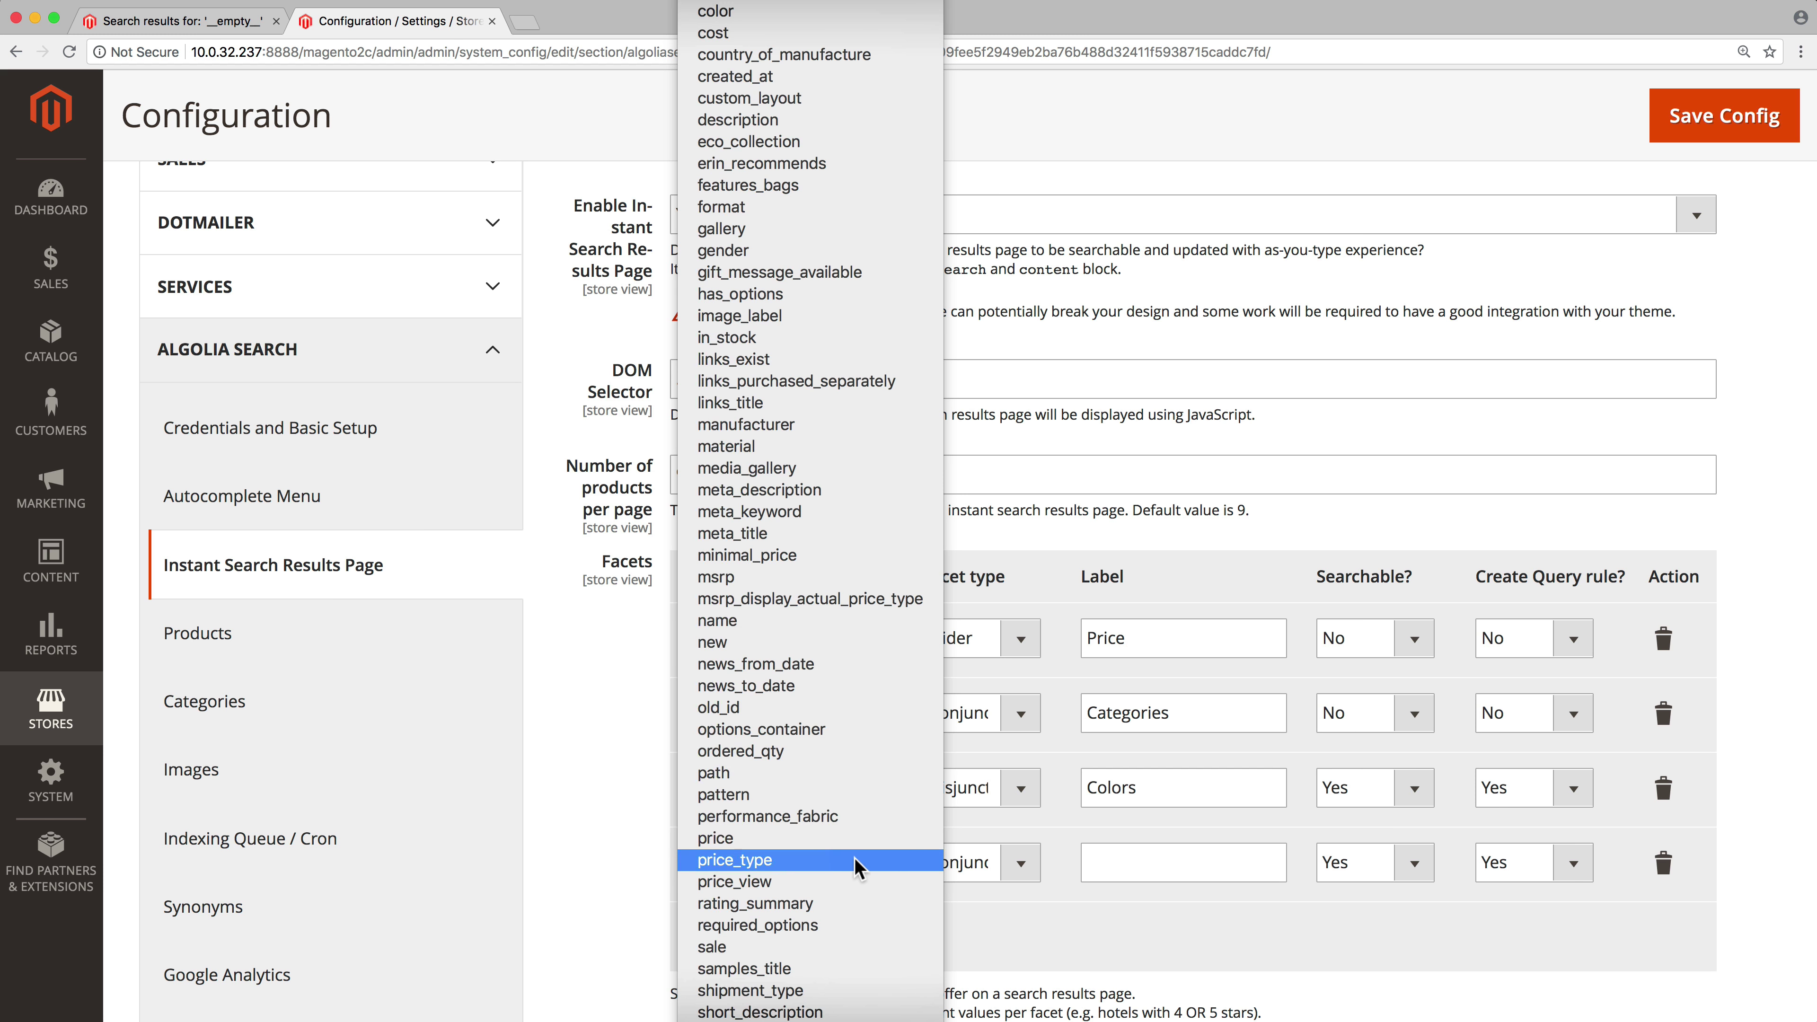
{"action": "left_click", "coordinate": [837, 446]}
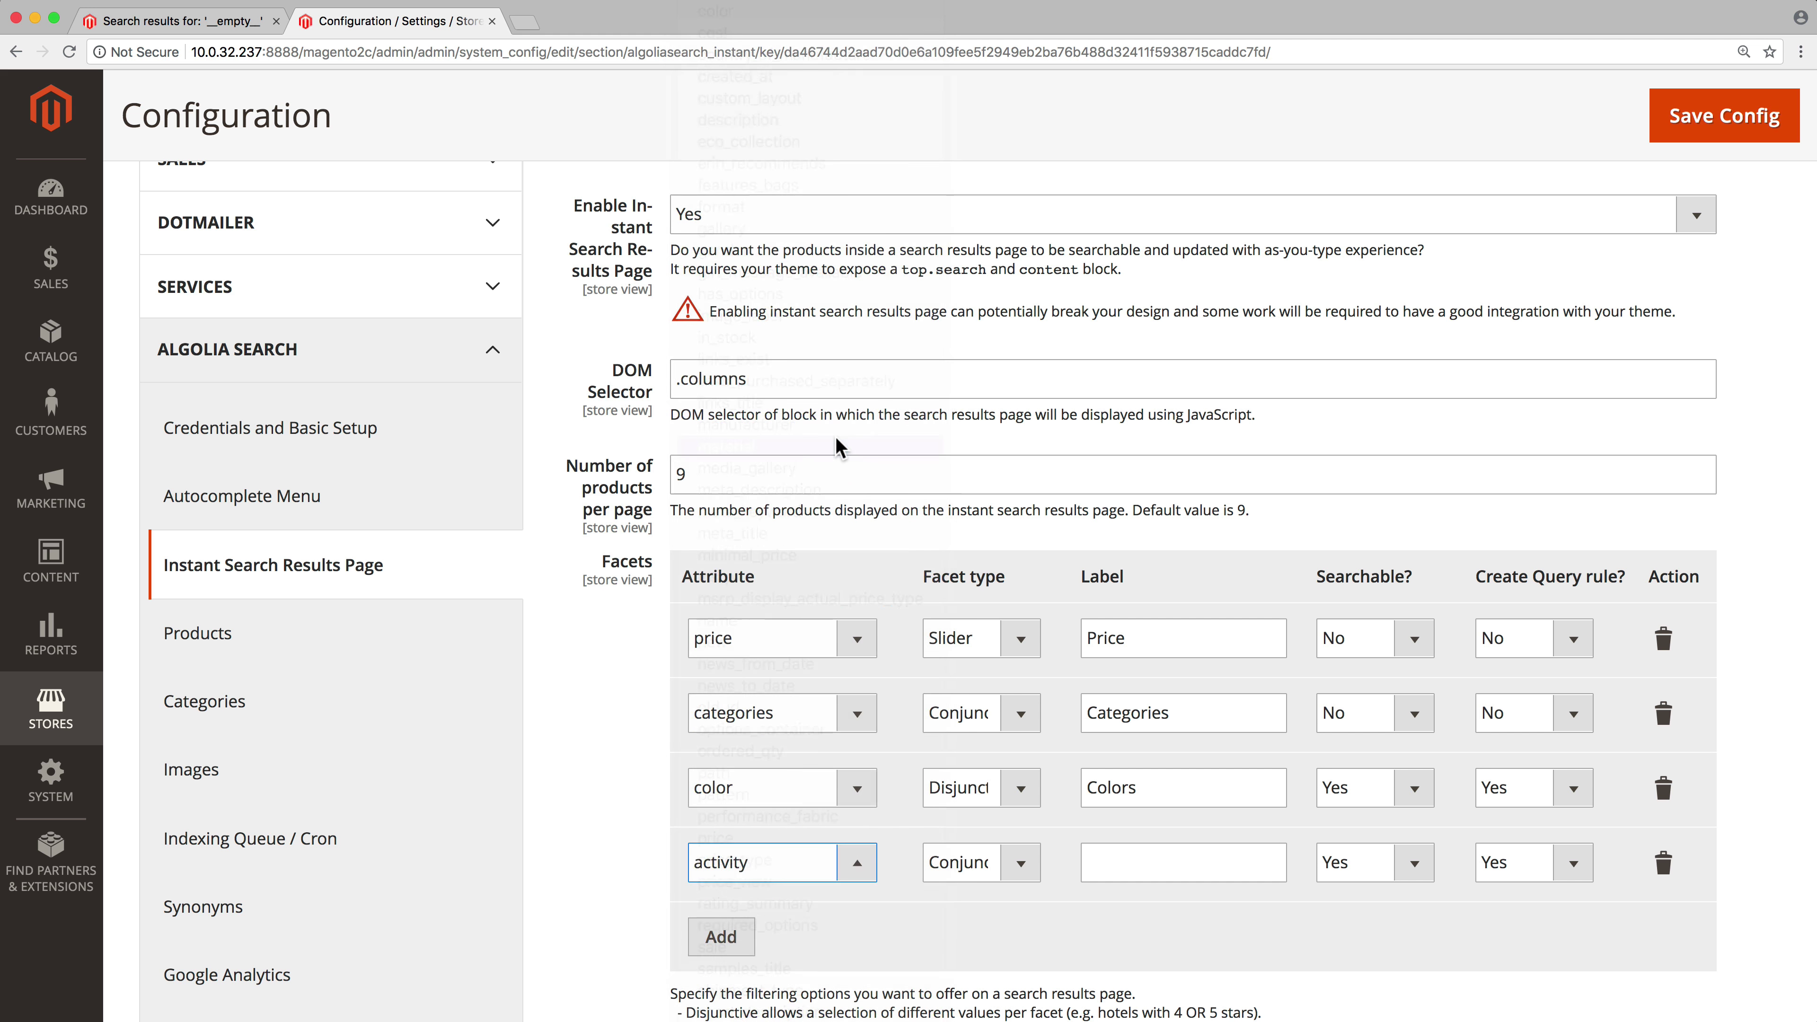
{"action": "left_click", "coordinate": [1028, 866]}
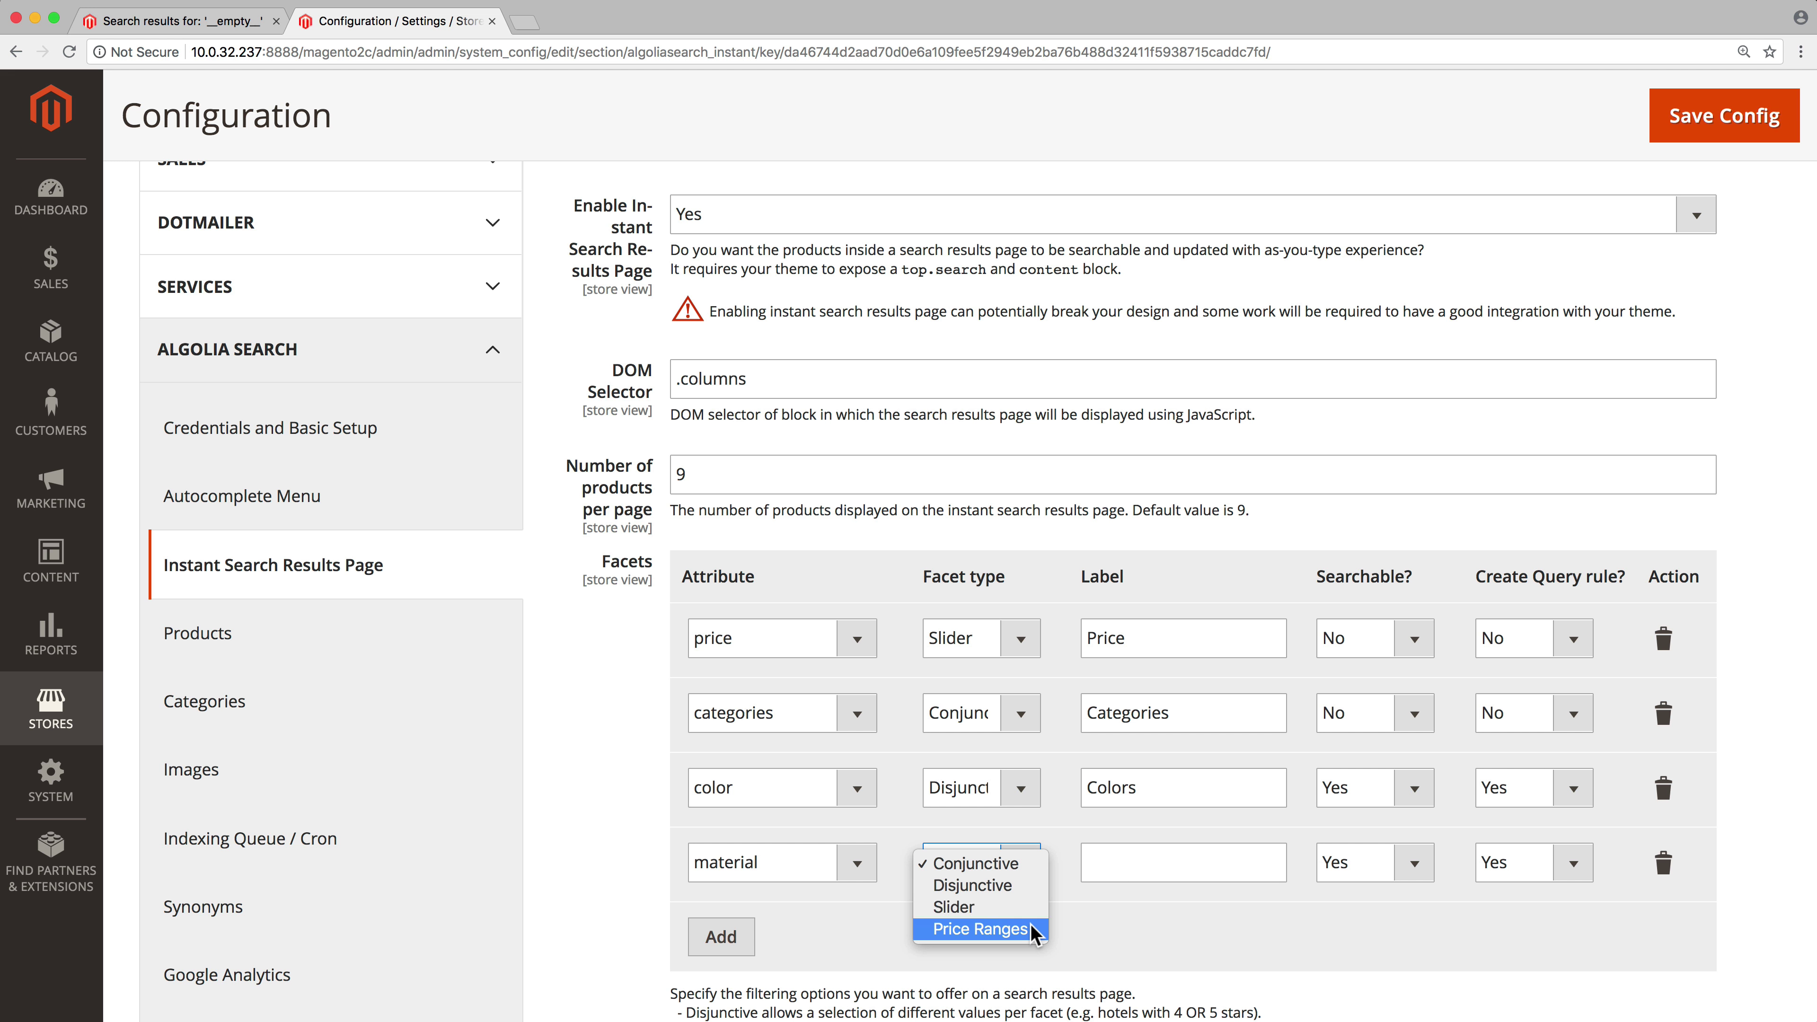
{"action": "left_click", "coordinate": [1030, 888]}
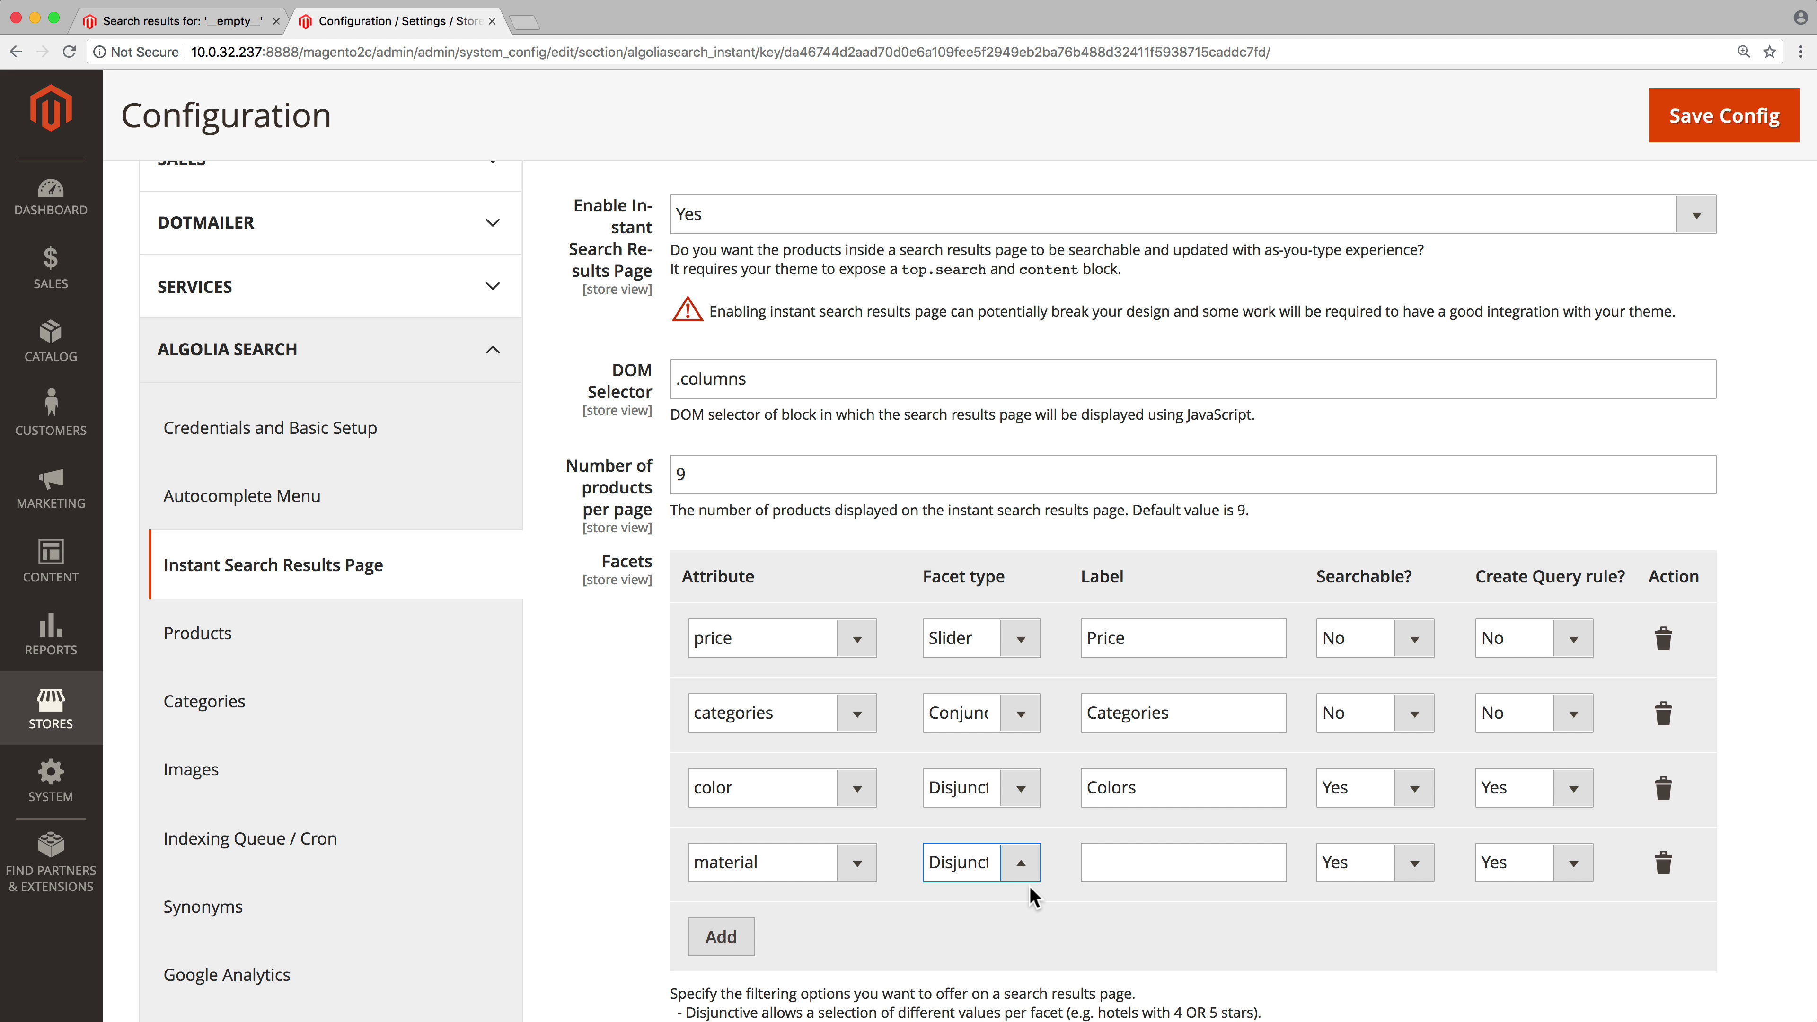
Label the material facet 'Materials', make it searchable with a query rule, and move it up
{"action": "left_click", "coordinate": [1135, 870]}
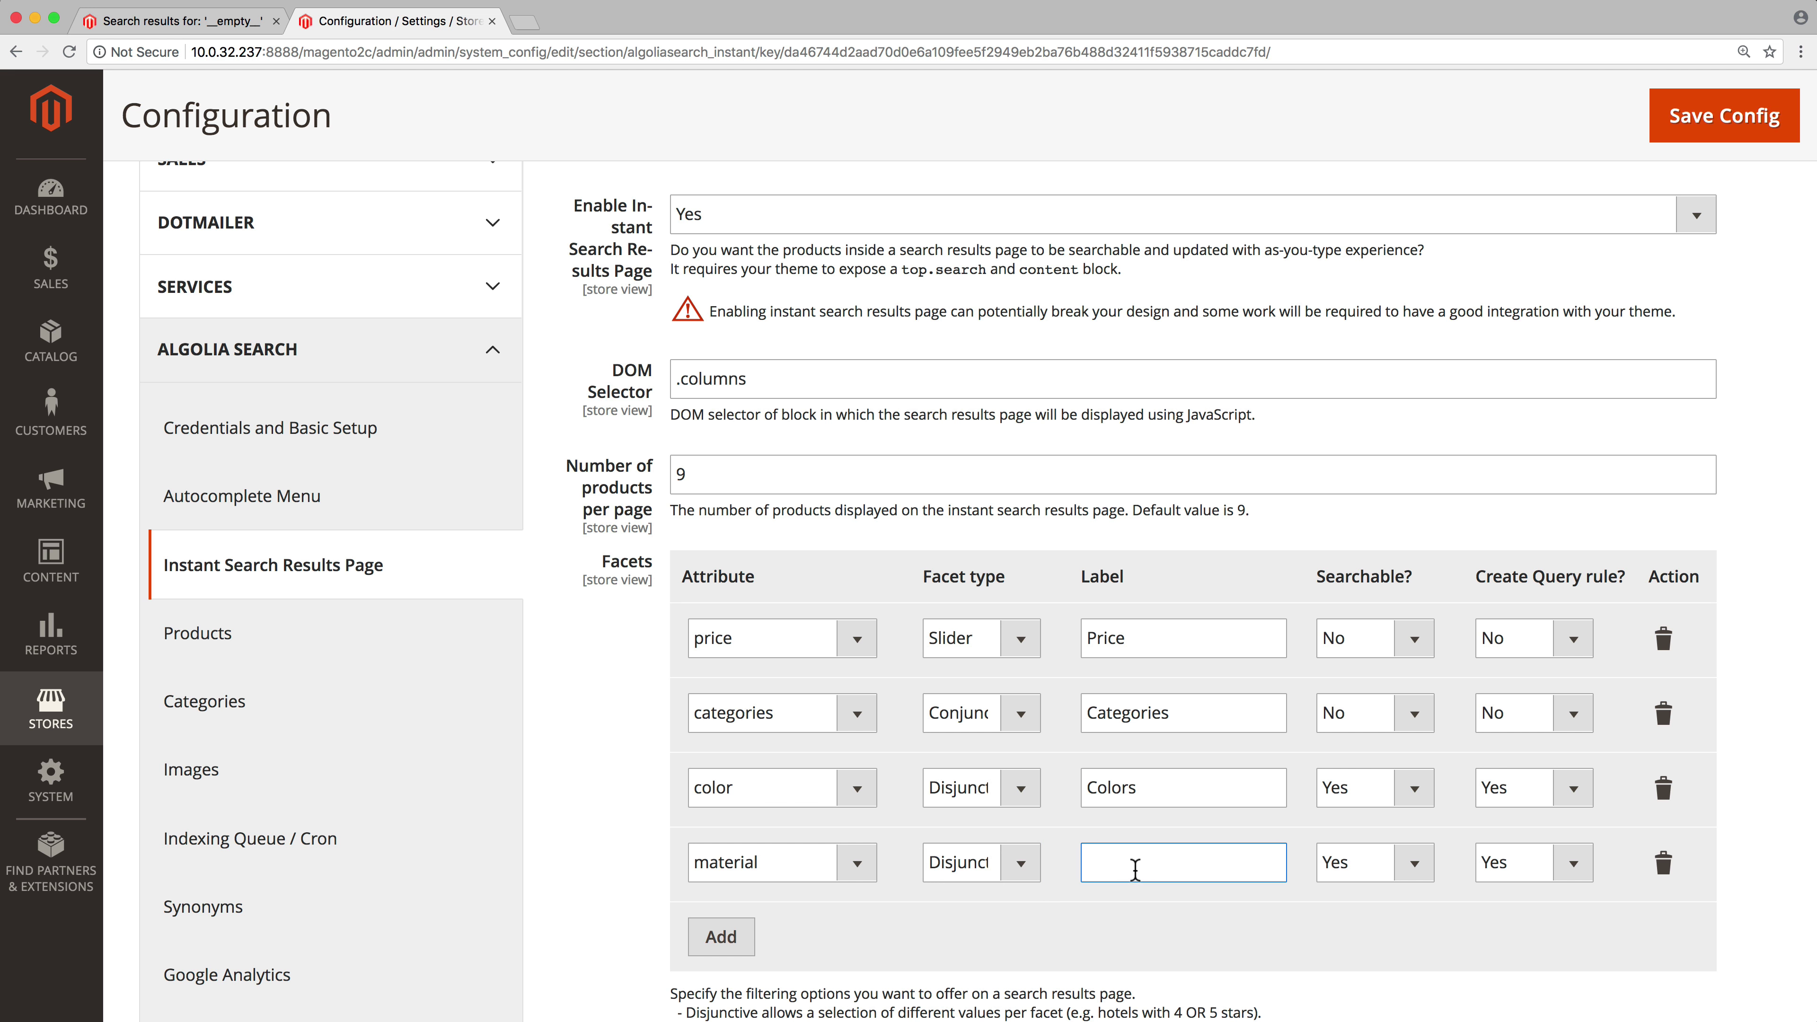
{"action": "type", "text": "Materials"}
{"action": "left_click", "coordinate": [1422, 864]}
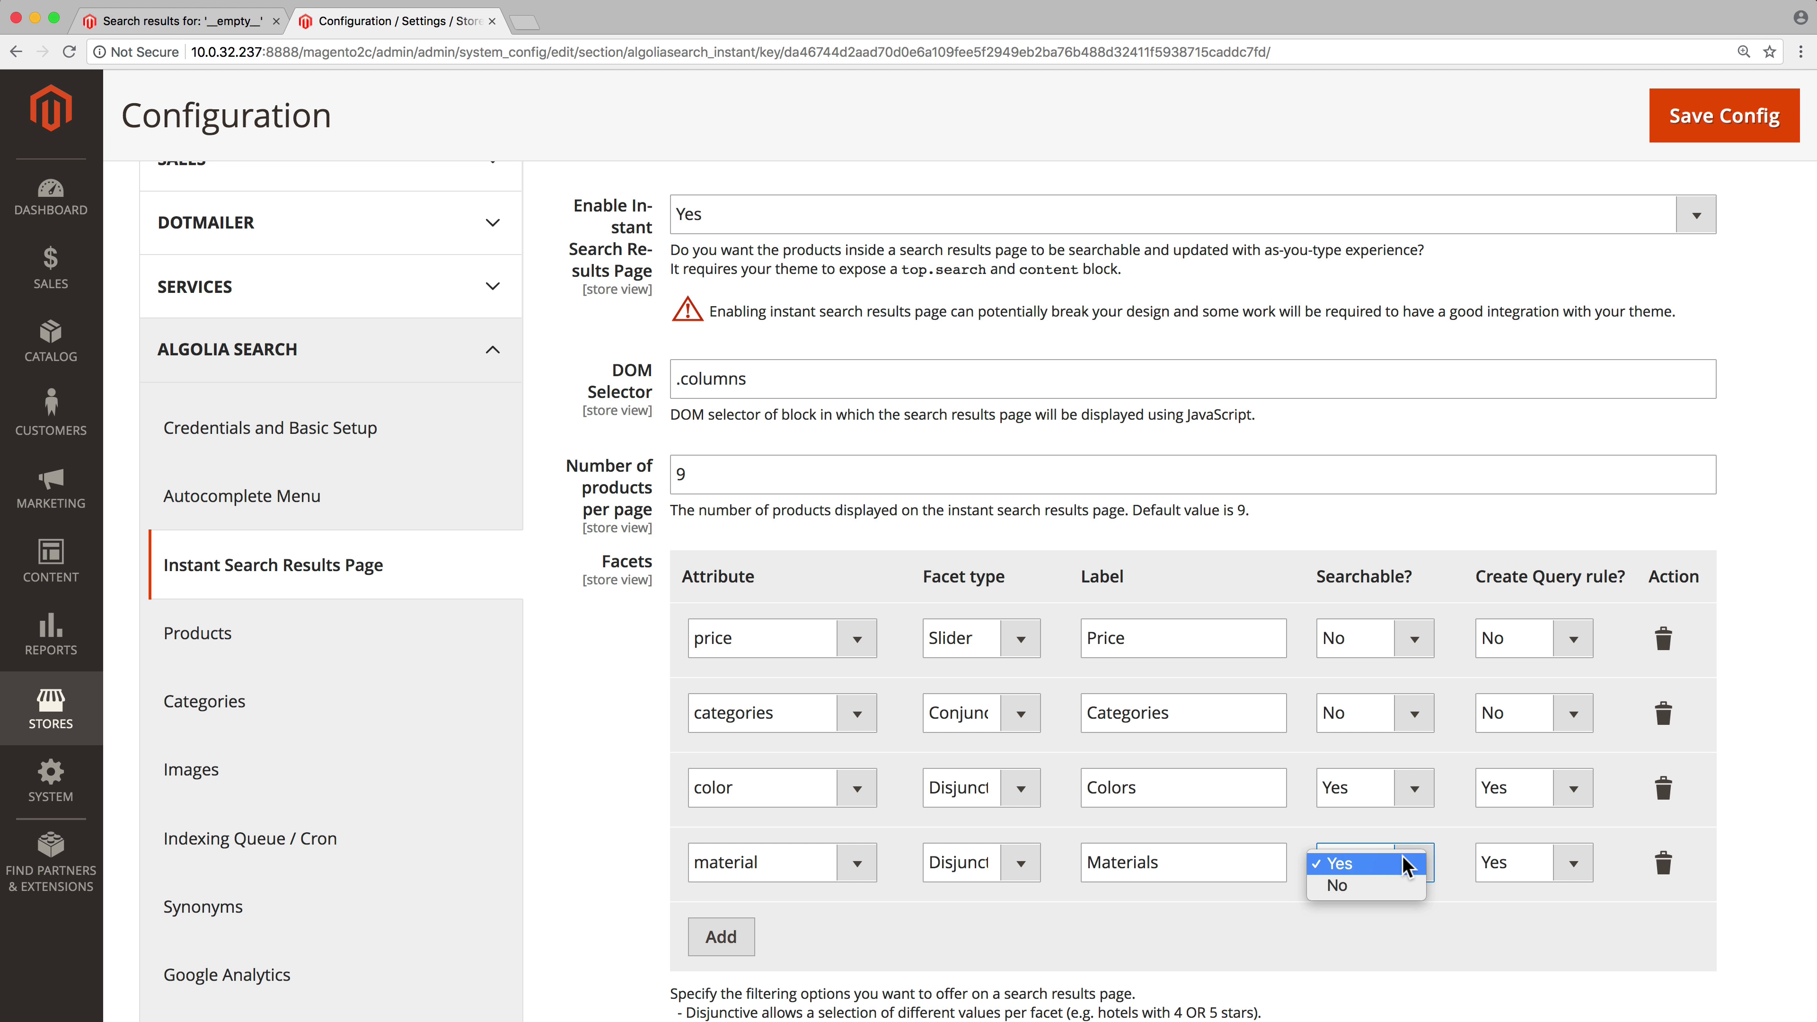
{"action": "left_click", "coordinate": [1406, 867]}
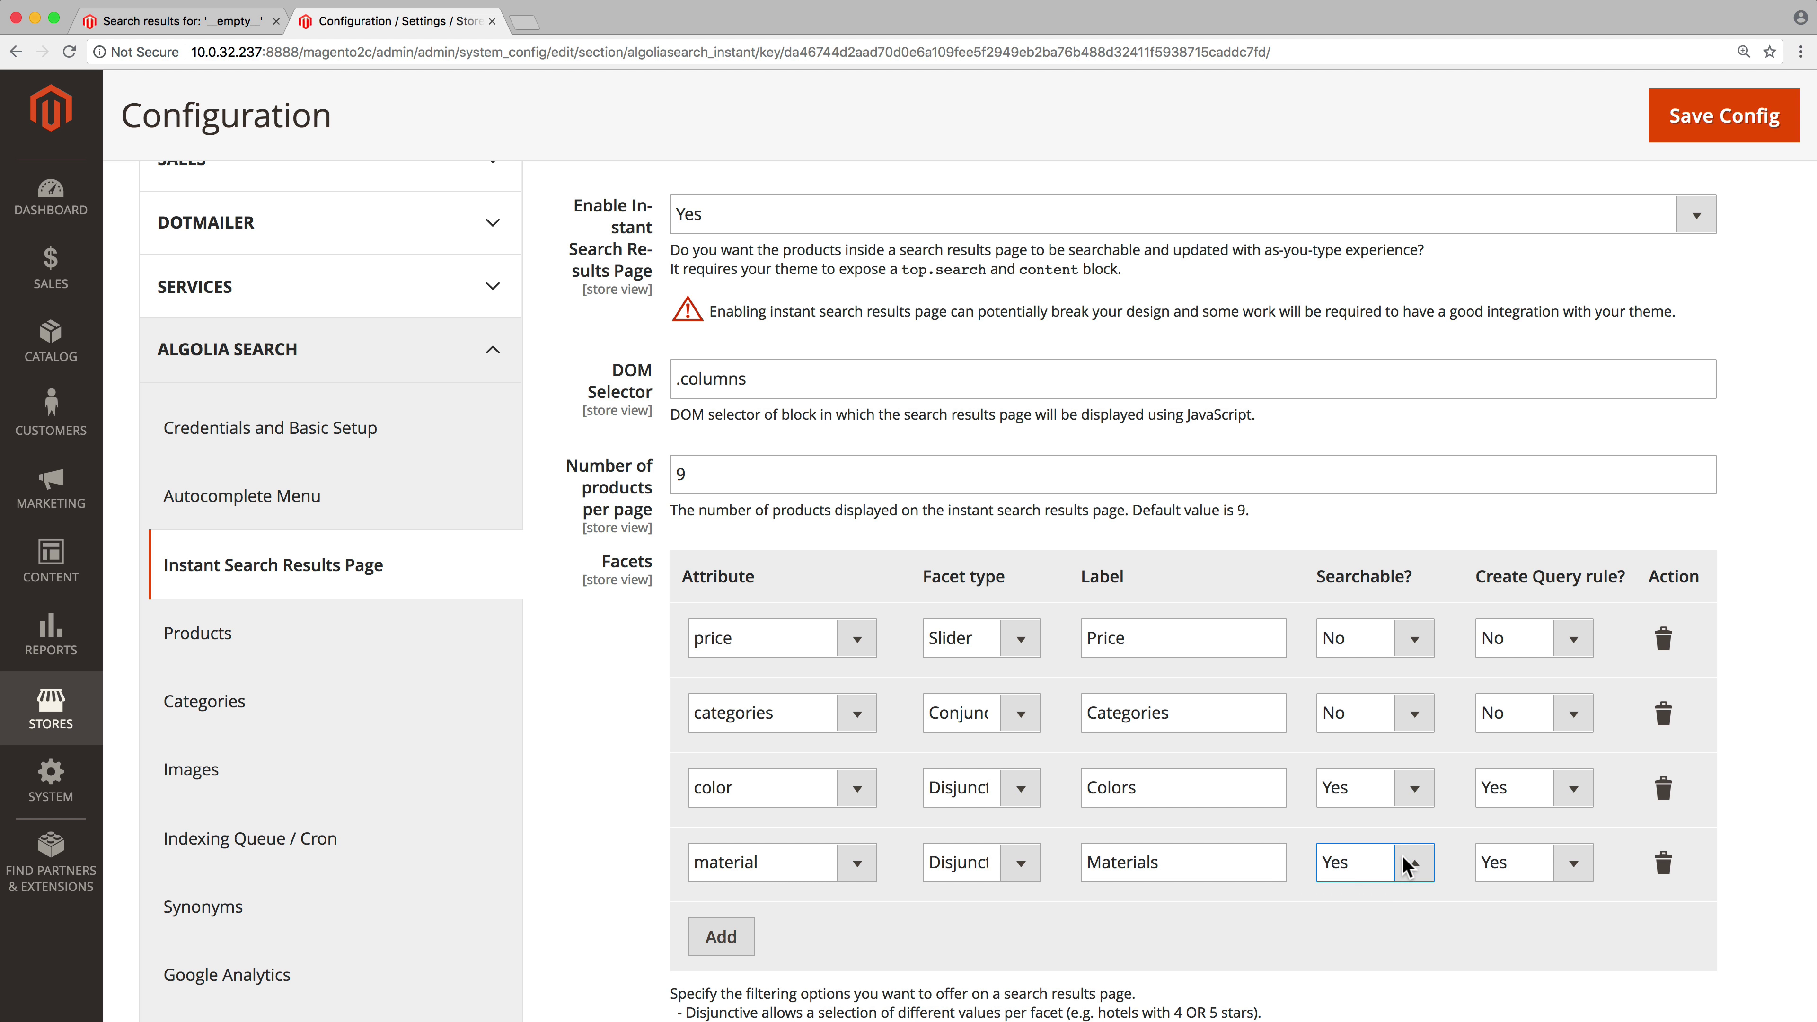
{"action": "left_click", "coordinate": [1578, 869]}
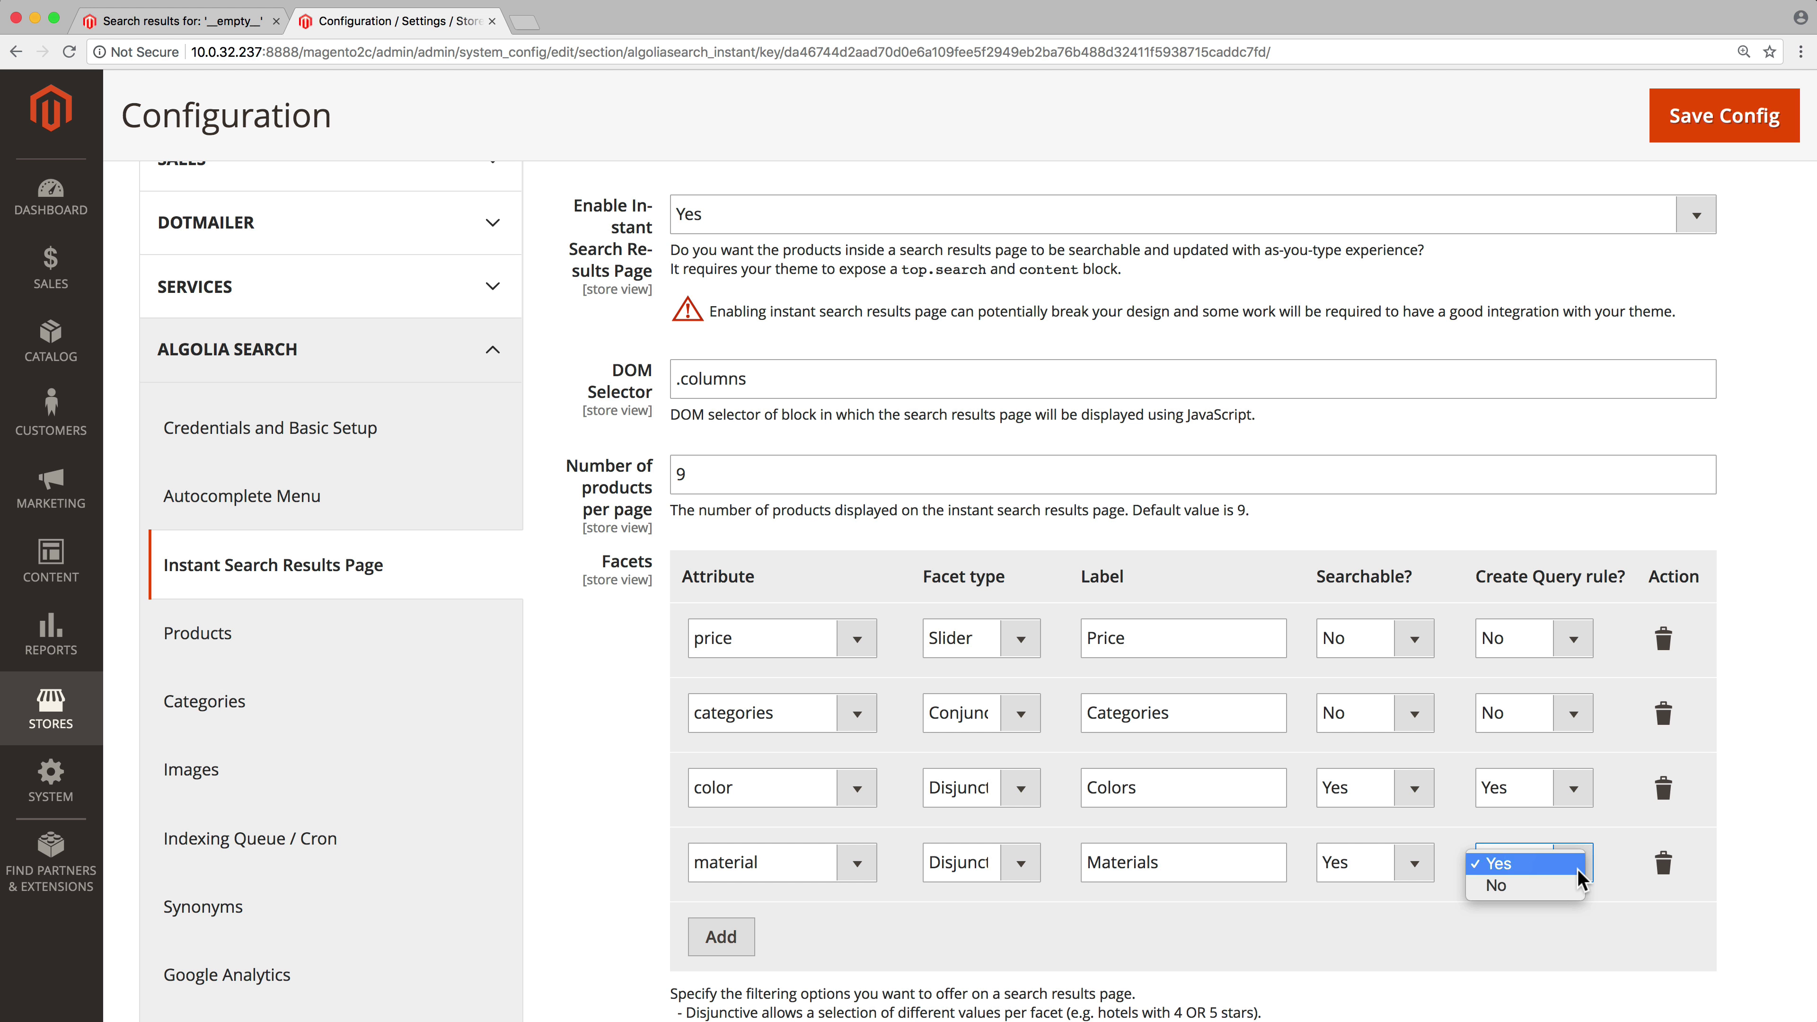
{"action": "left_click", "coordinate": [1578, 869]}
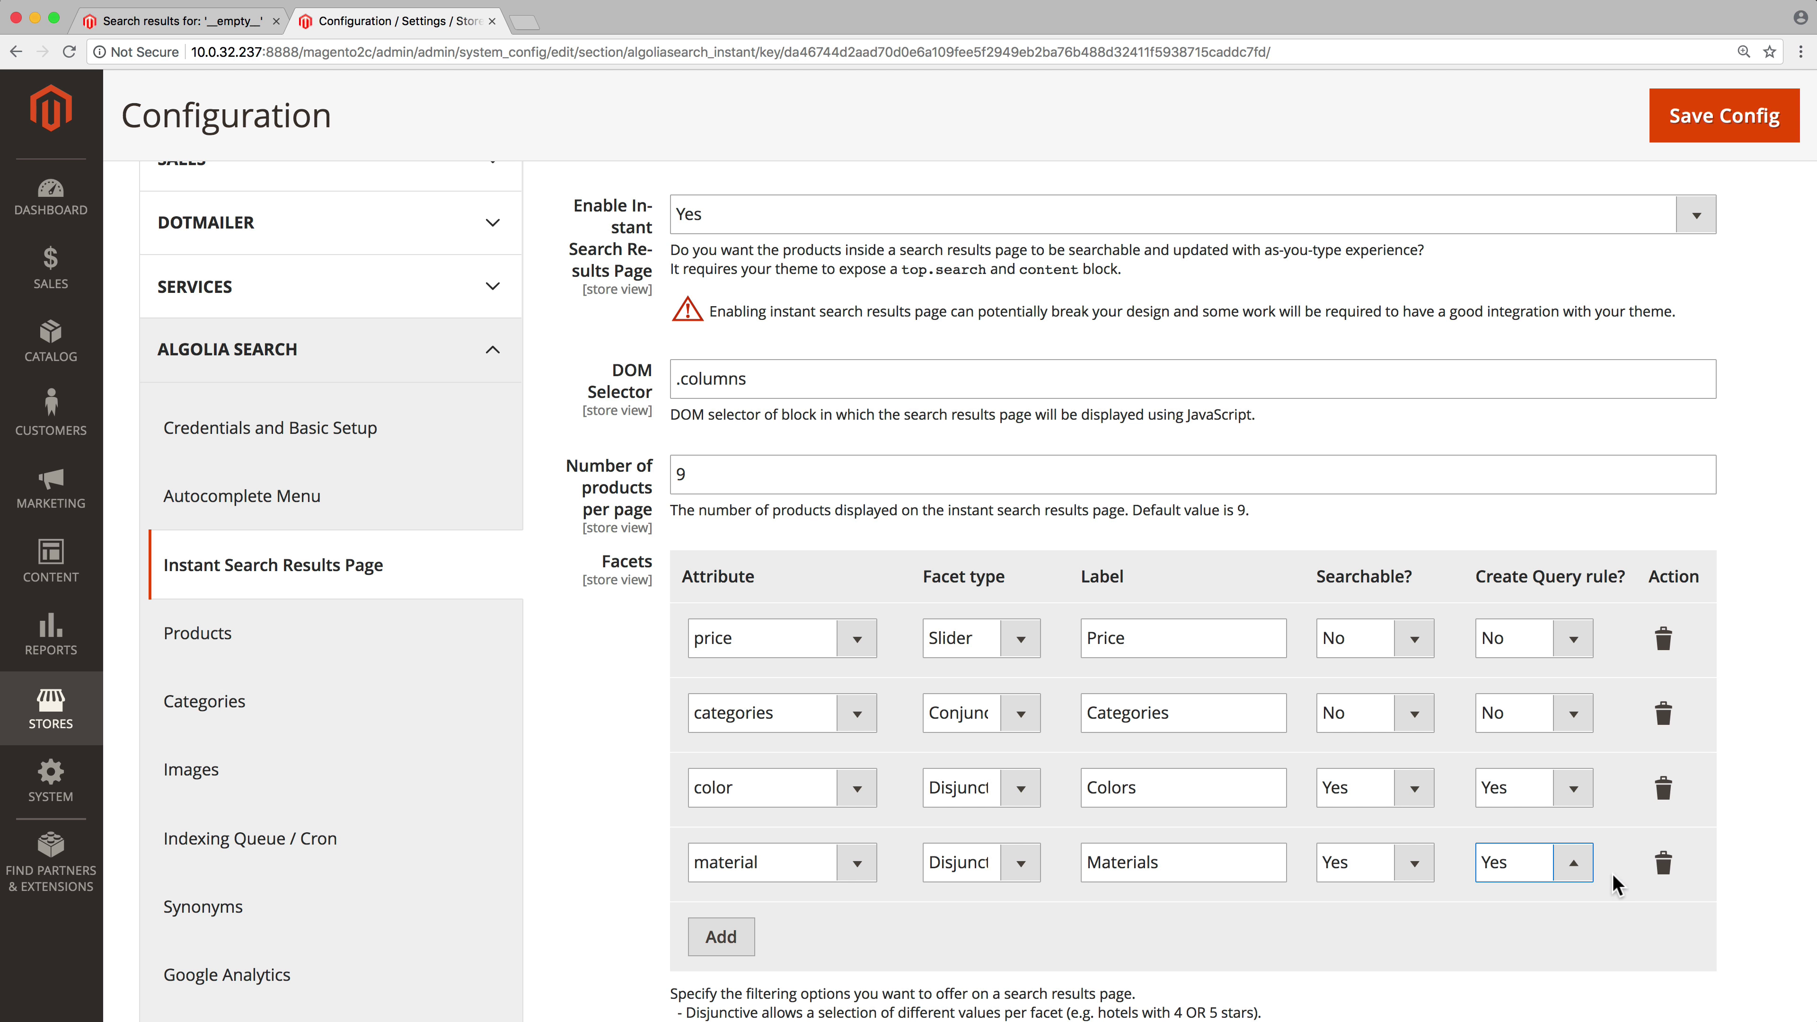
{"action": "mouse_move", "coordinate": [1613, 874]}
{"action": "left_mouse_down"}
{"action": "mouse_move", "coordinate": [1590, 863]}
{"action": "mouse_move", "coordinate": [1595, 640]}
{"action": "mouse_move", "coordinate": [1600, 856]}
{"action": "left_mouse_up"}
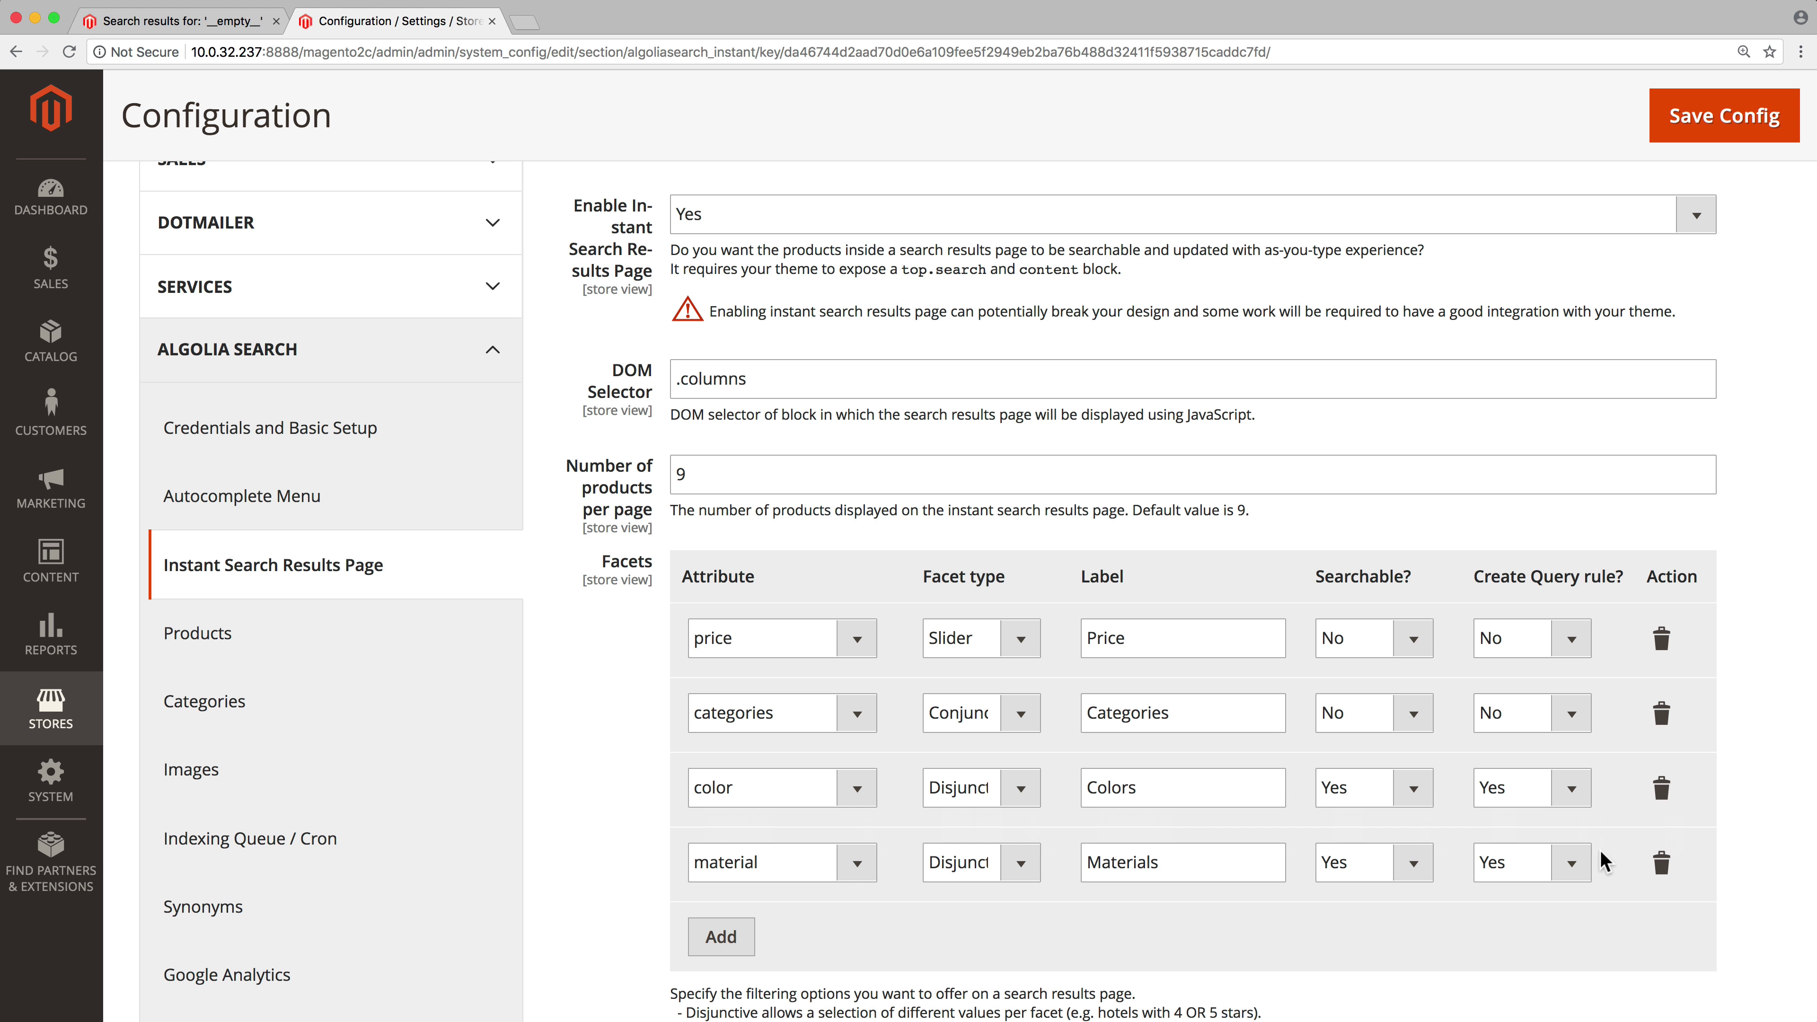
Save the configuration and filter storefront results by the Cotton and Wool materials
{"action": "left_click", "coordinate": [1749, 129]}
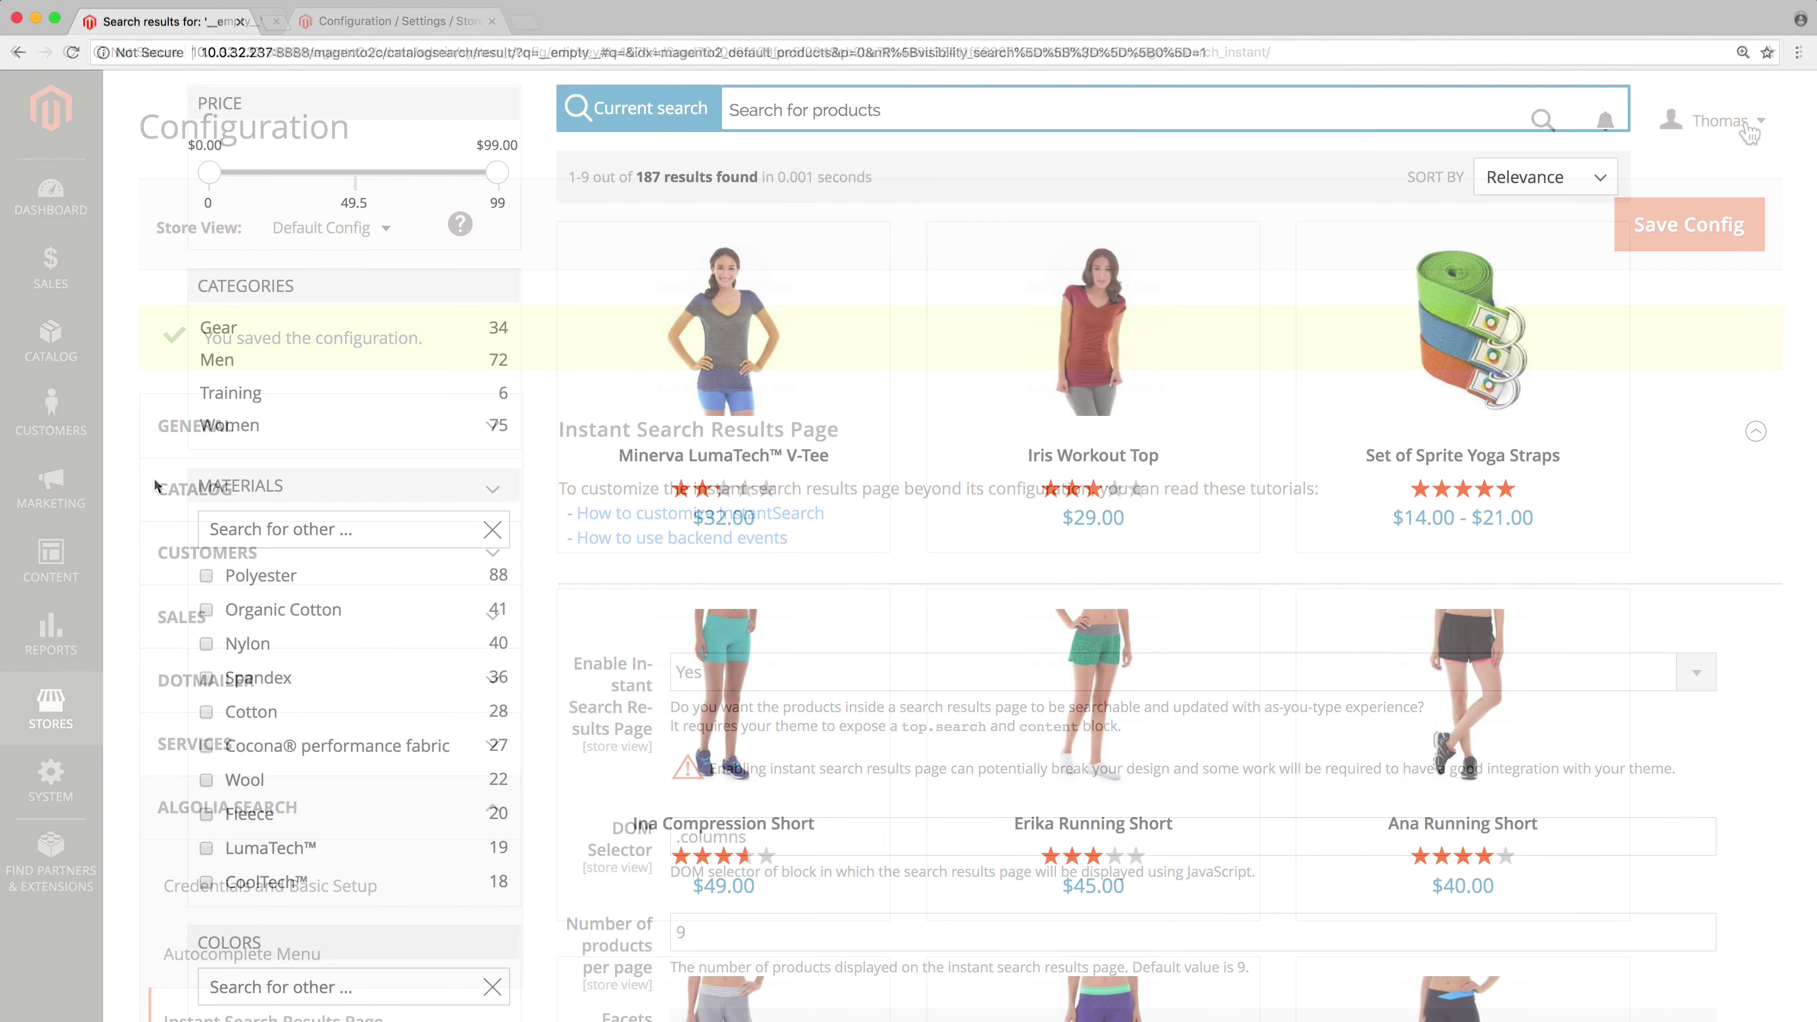
{"action": "left_click", "coordinate": [264, 719]}
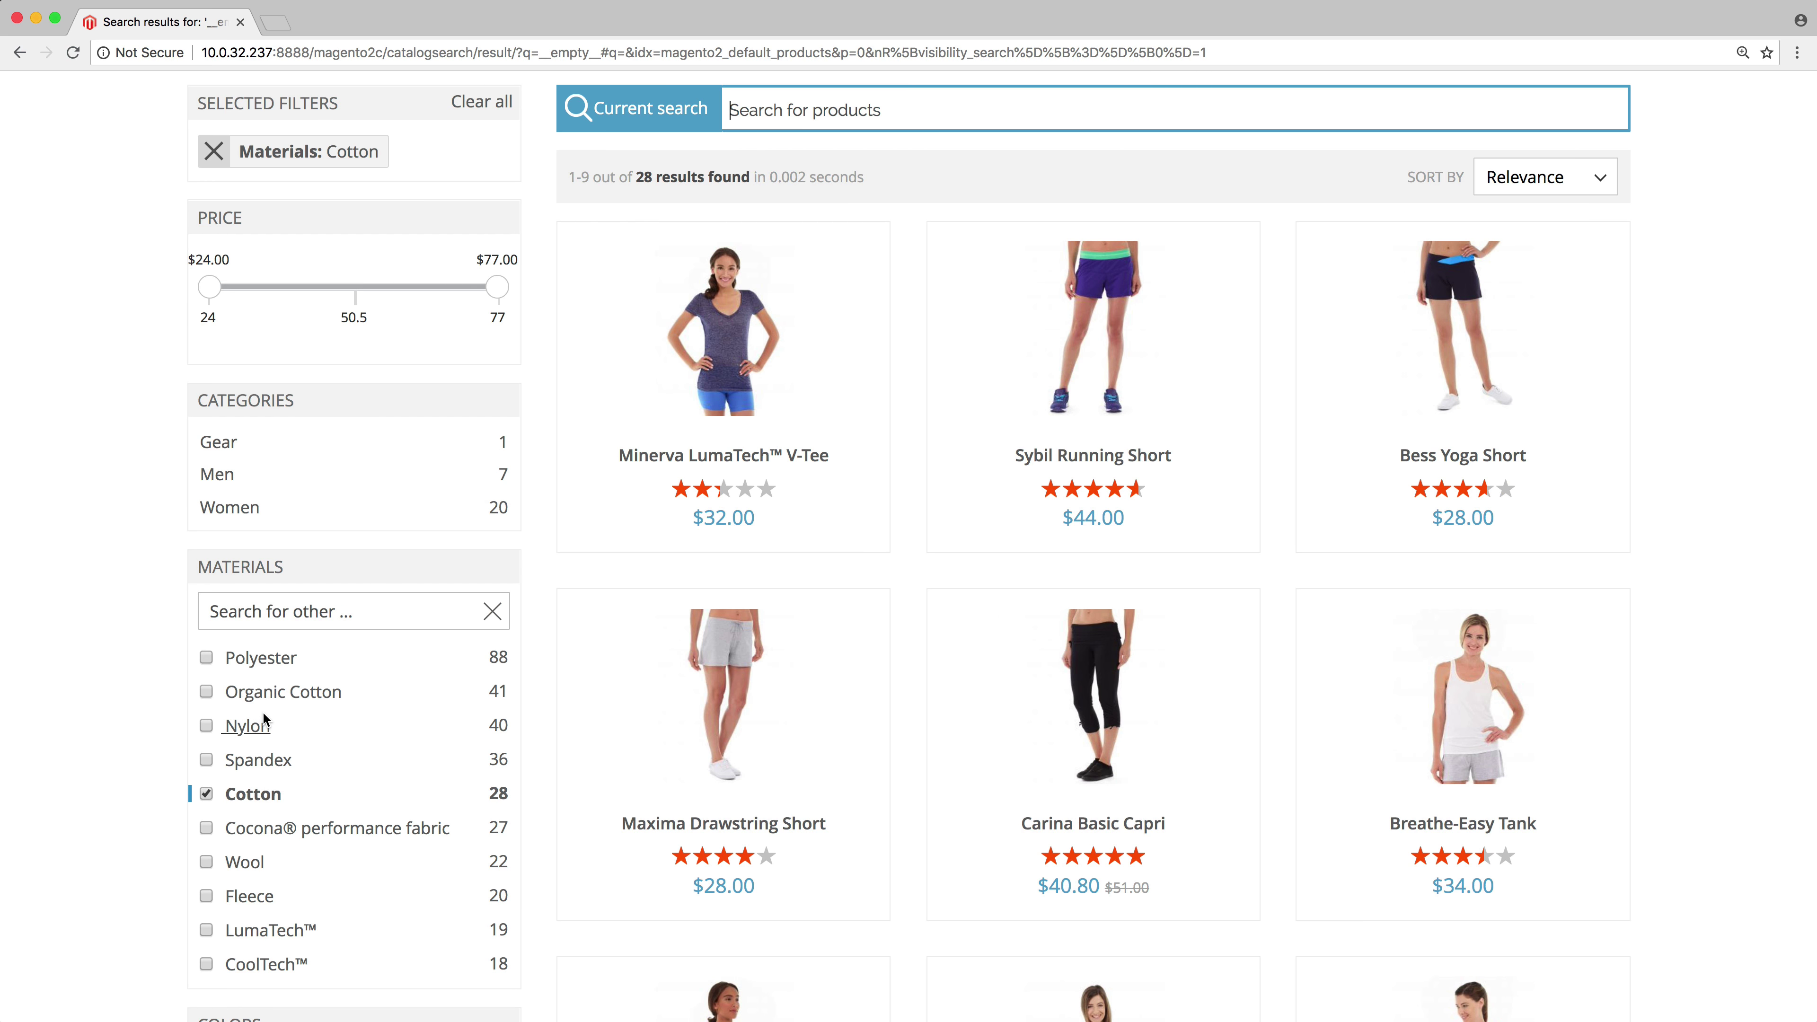
{"action": "left_click", "coordinate": [266, 859]}
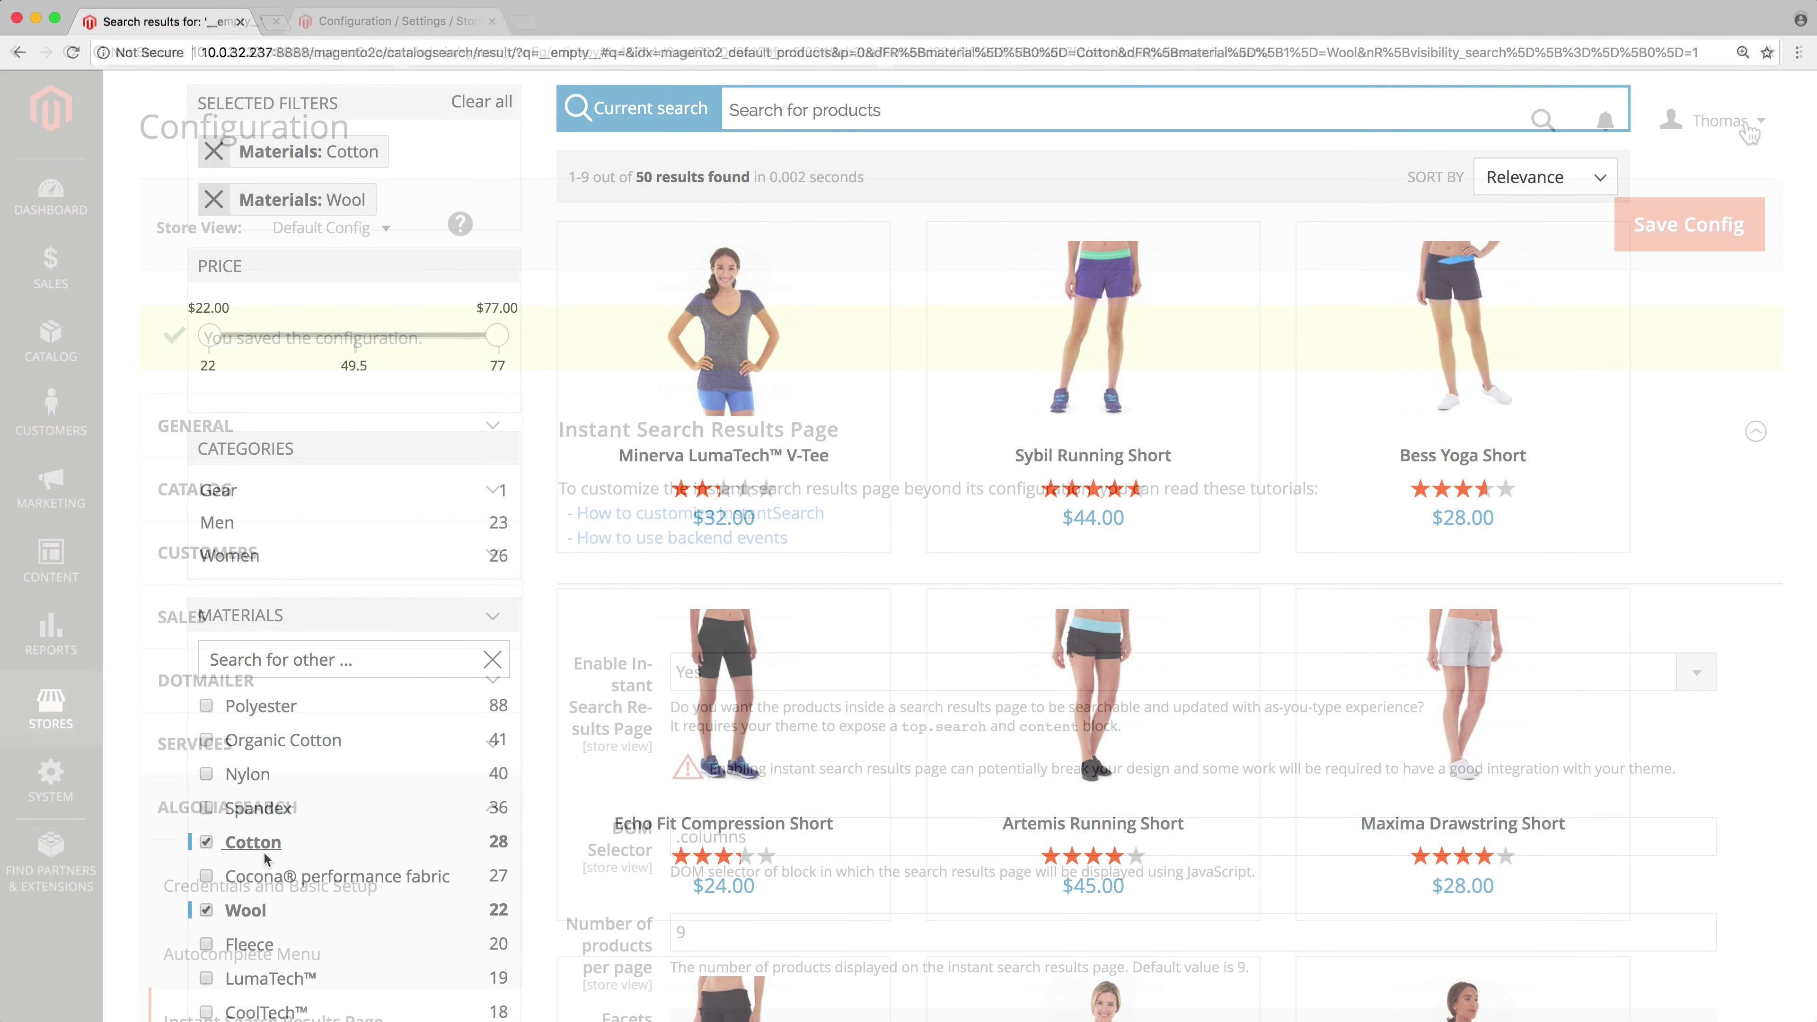
{"action": "scroll", "coordinate": [1739, 115], "scroll_direction": "down", "scroll_amount": 10}
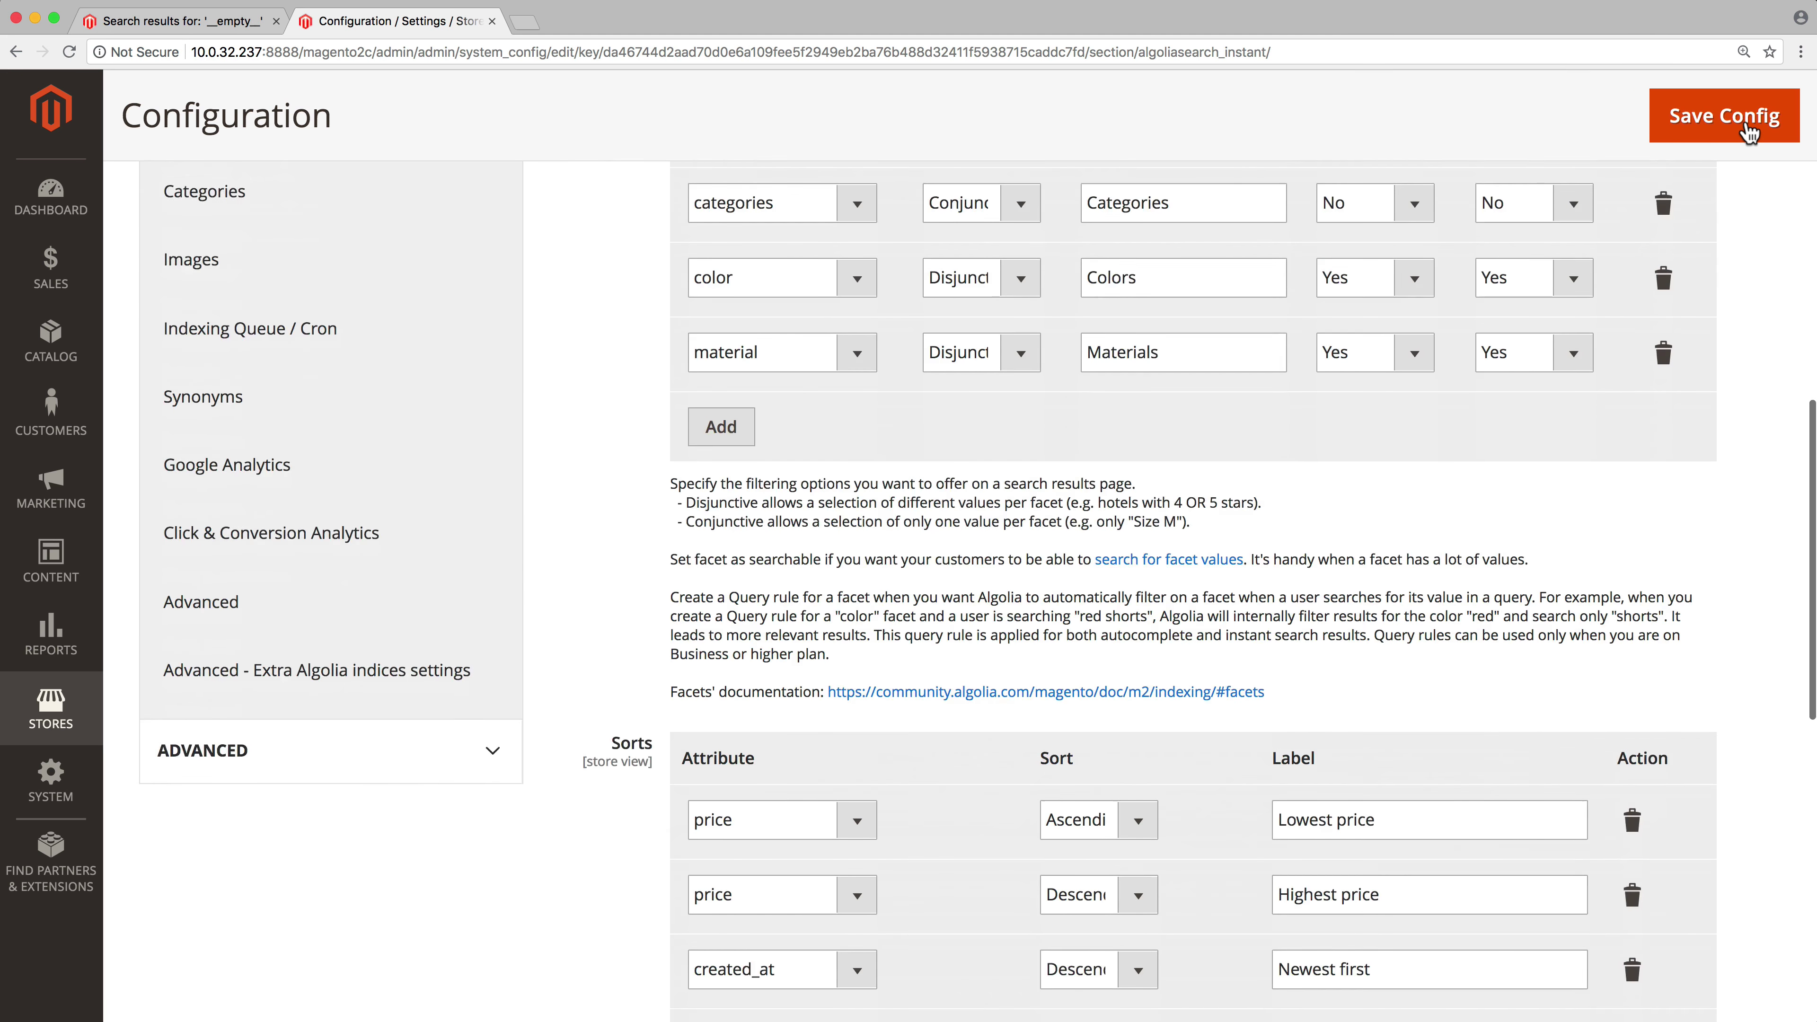
{"action": "scroll", "coordinate": [1746, 129], "scroll_direction": "down", "scroll_amount": 8}
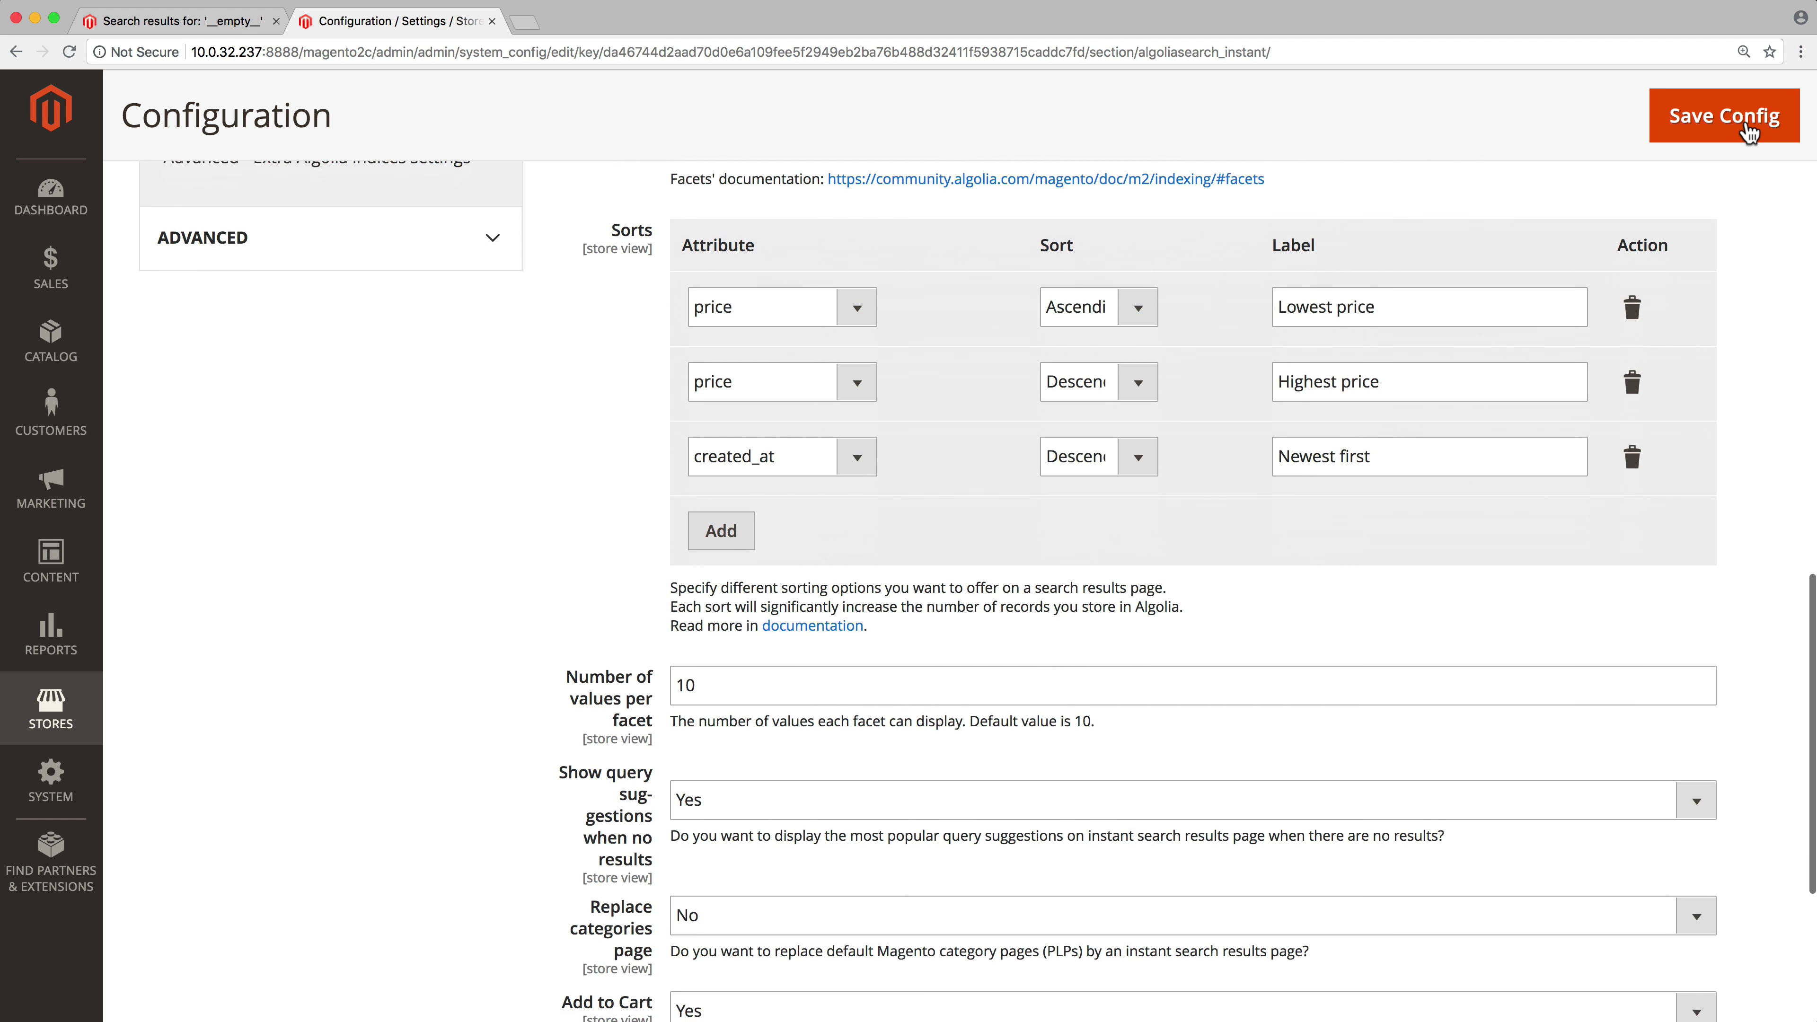
{"action": "left_click", "coordinate": [156, 23]}
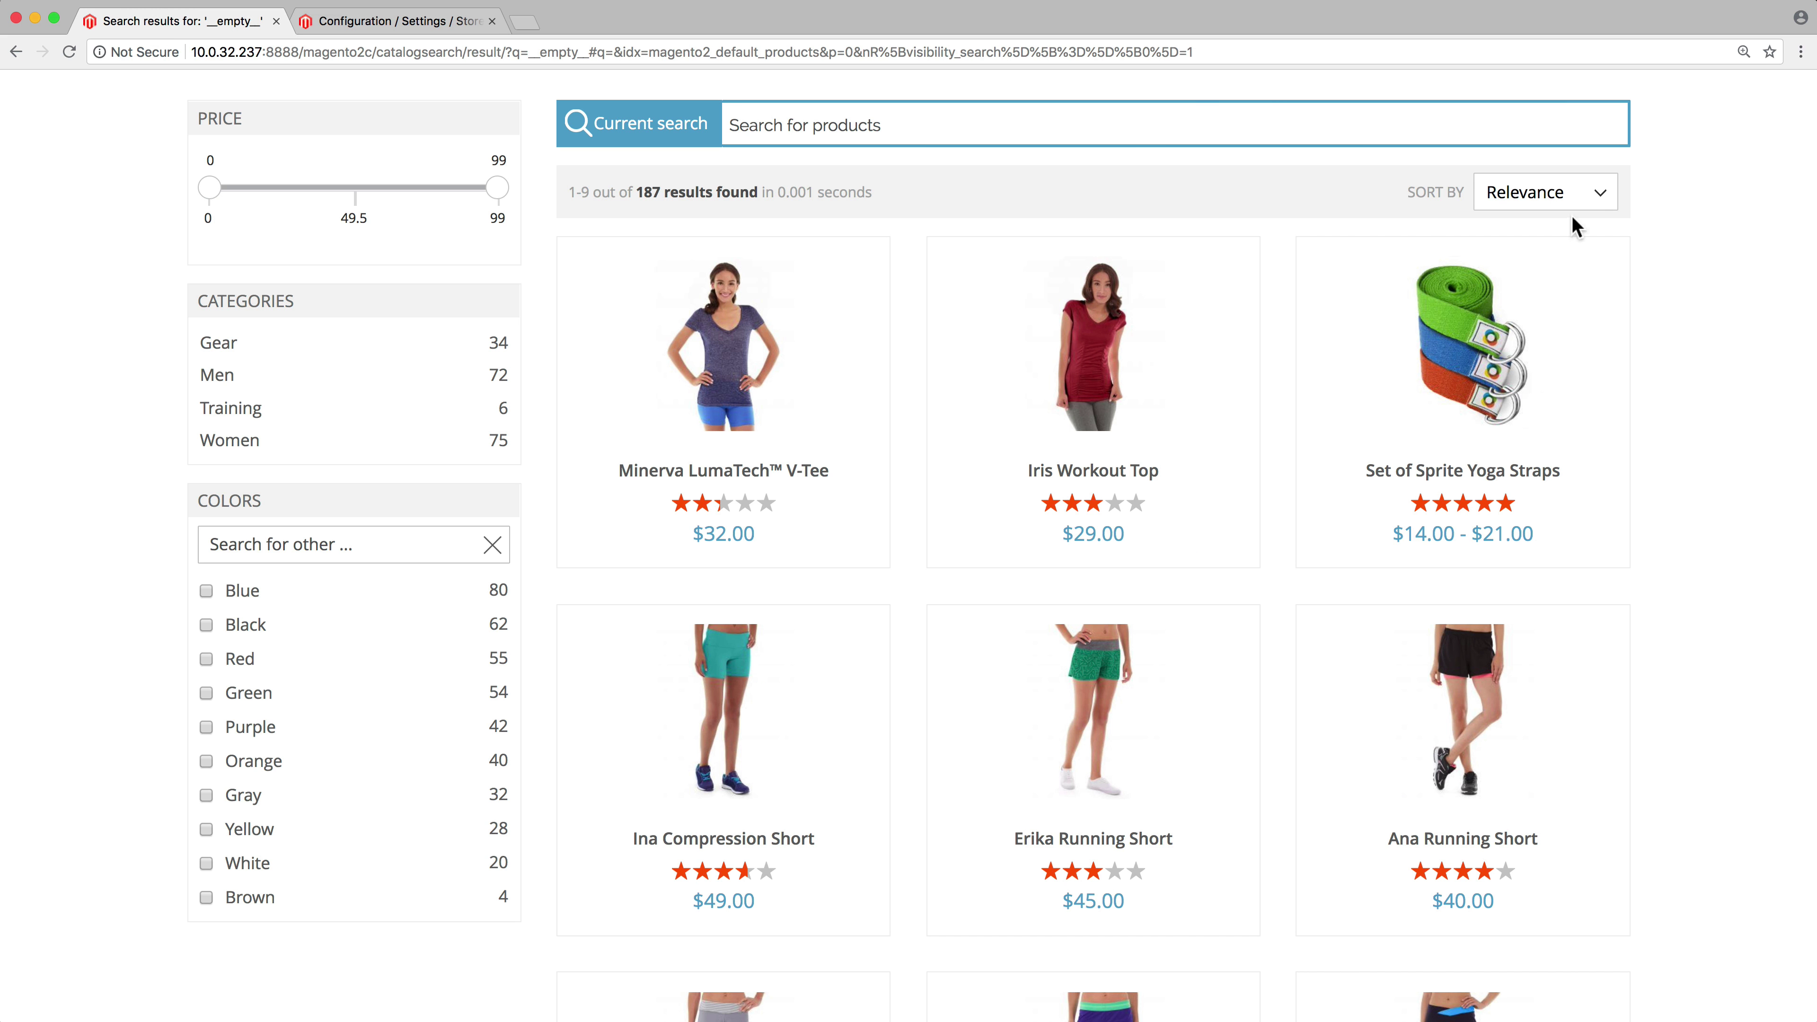
{"action": "left_click", "coordinate": [1584, 193]}
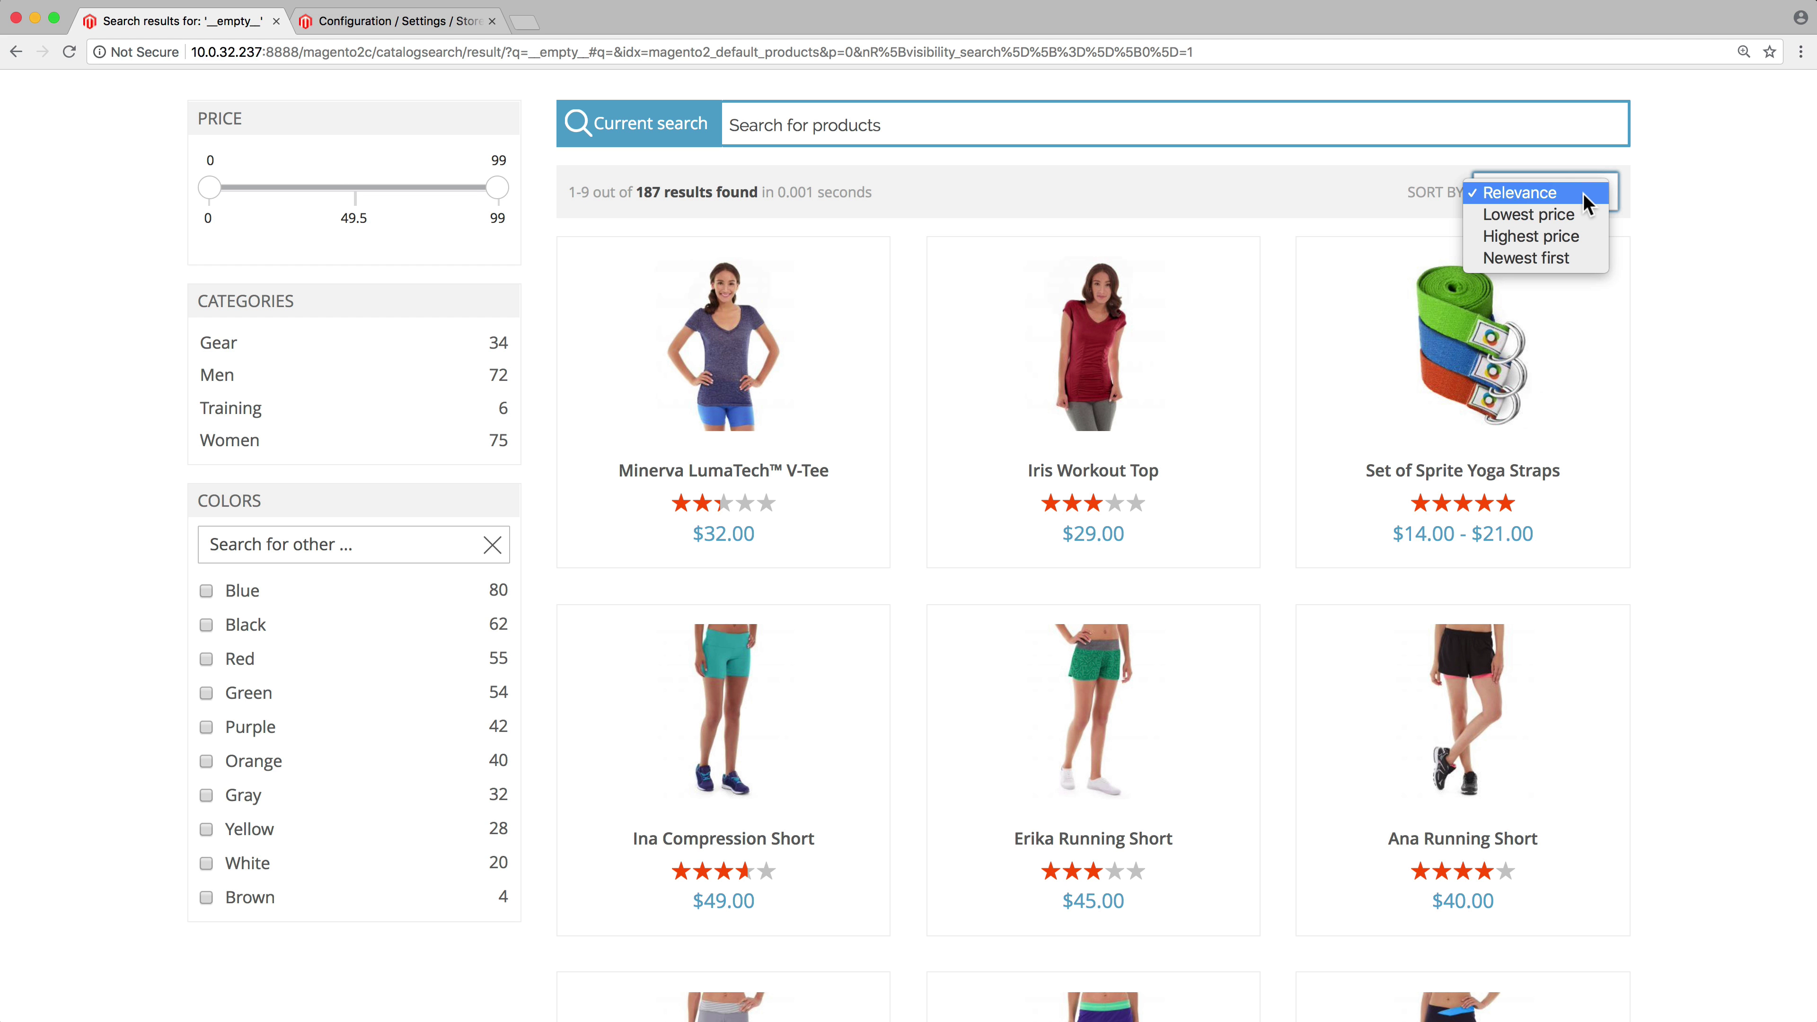
{"action": "left_click", "coordinate": [1584, 194]}
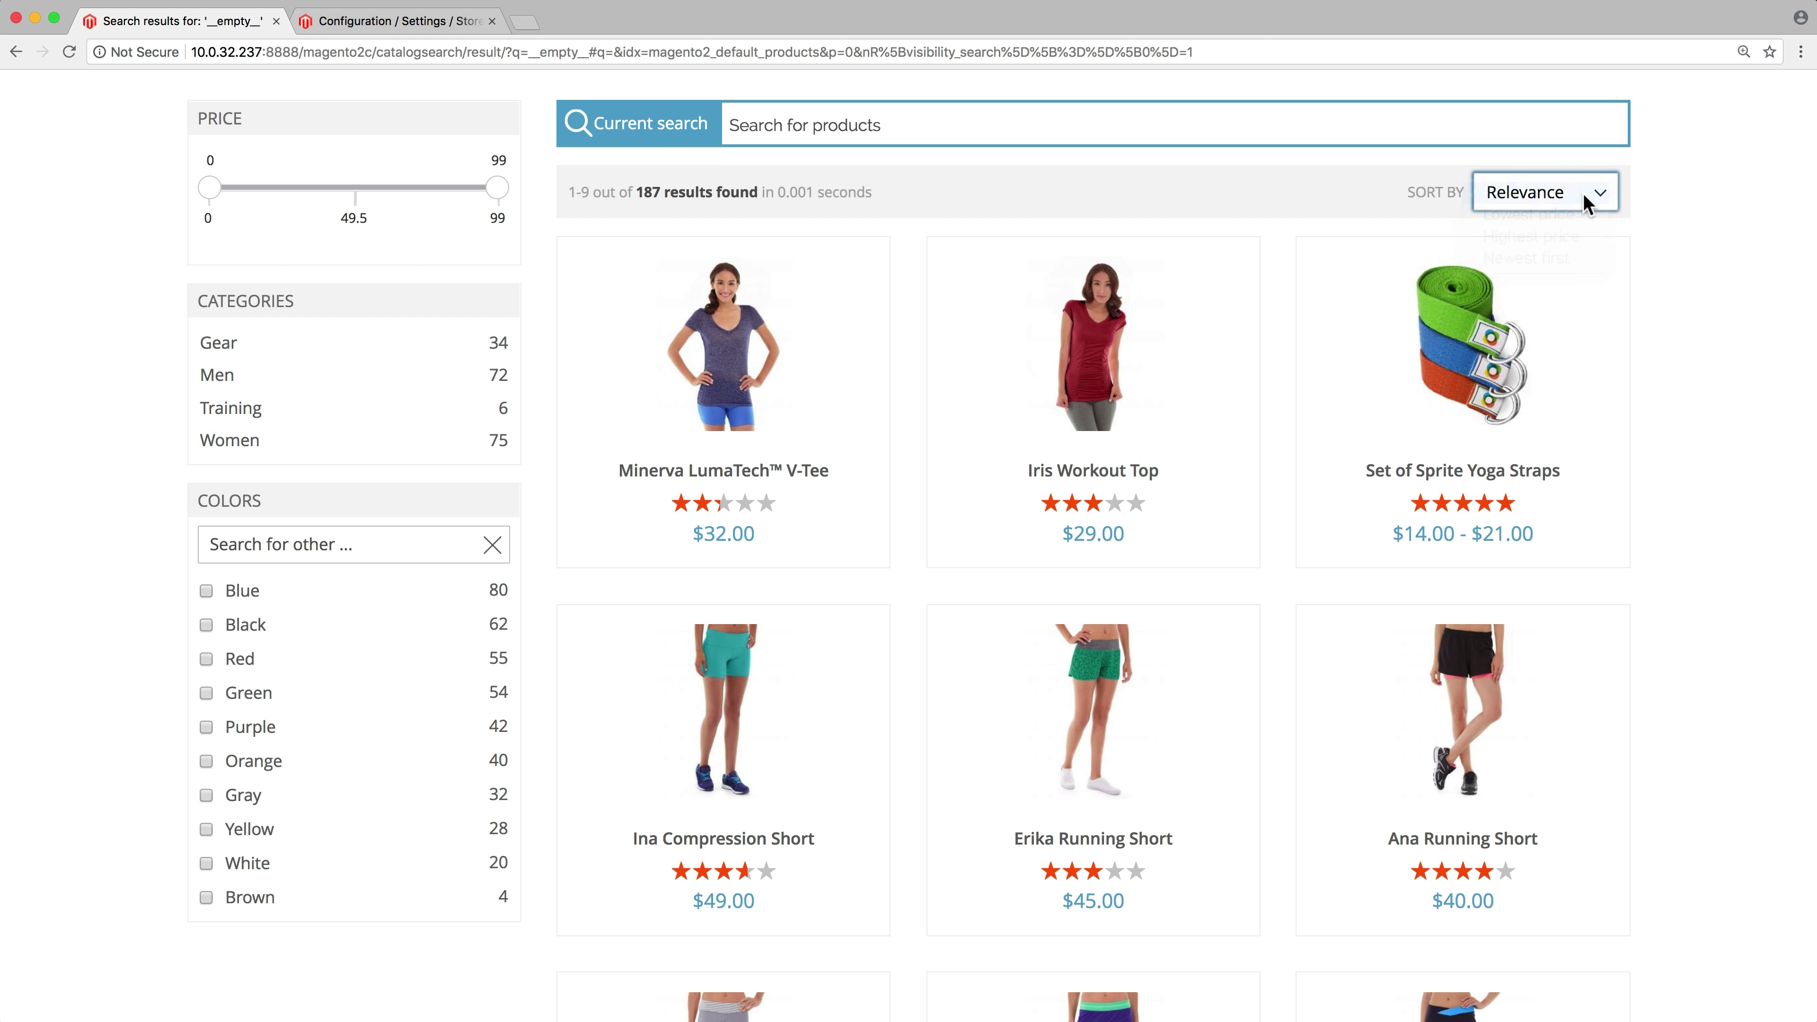
Add a fourth sort on rating_summary, Descending, labelled 'Best rating', and try moving it higher
{"action": "left_click", "coordinate": [384, 22]}
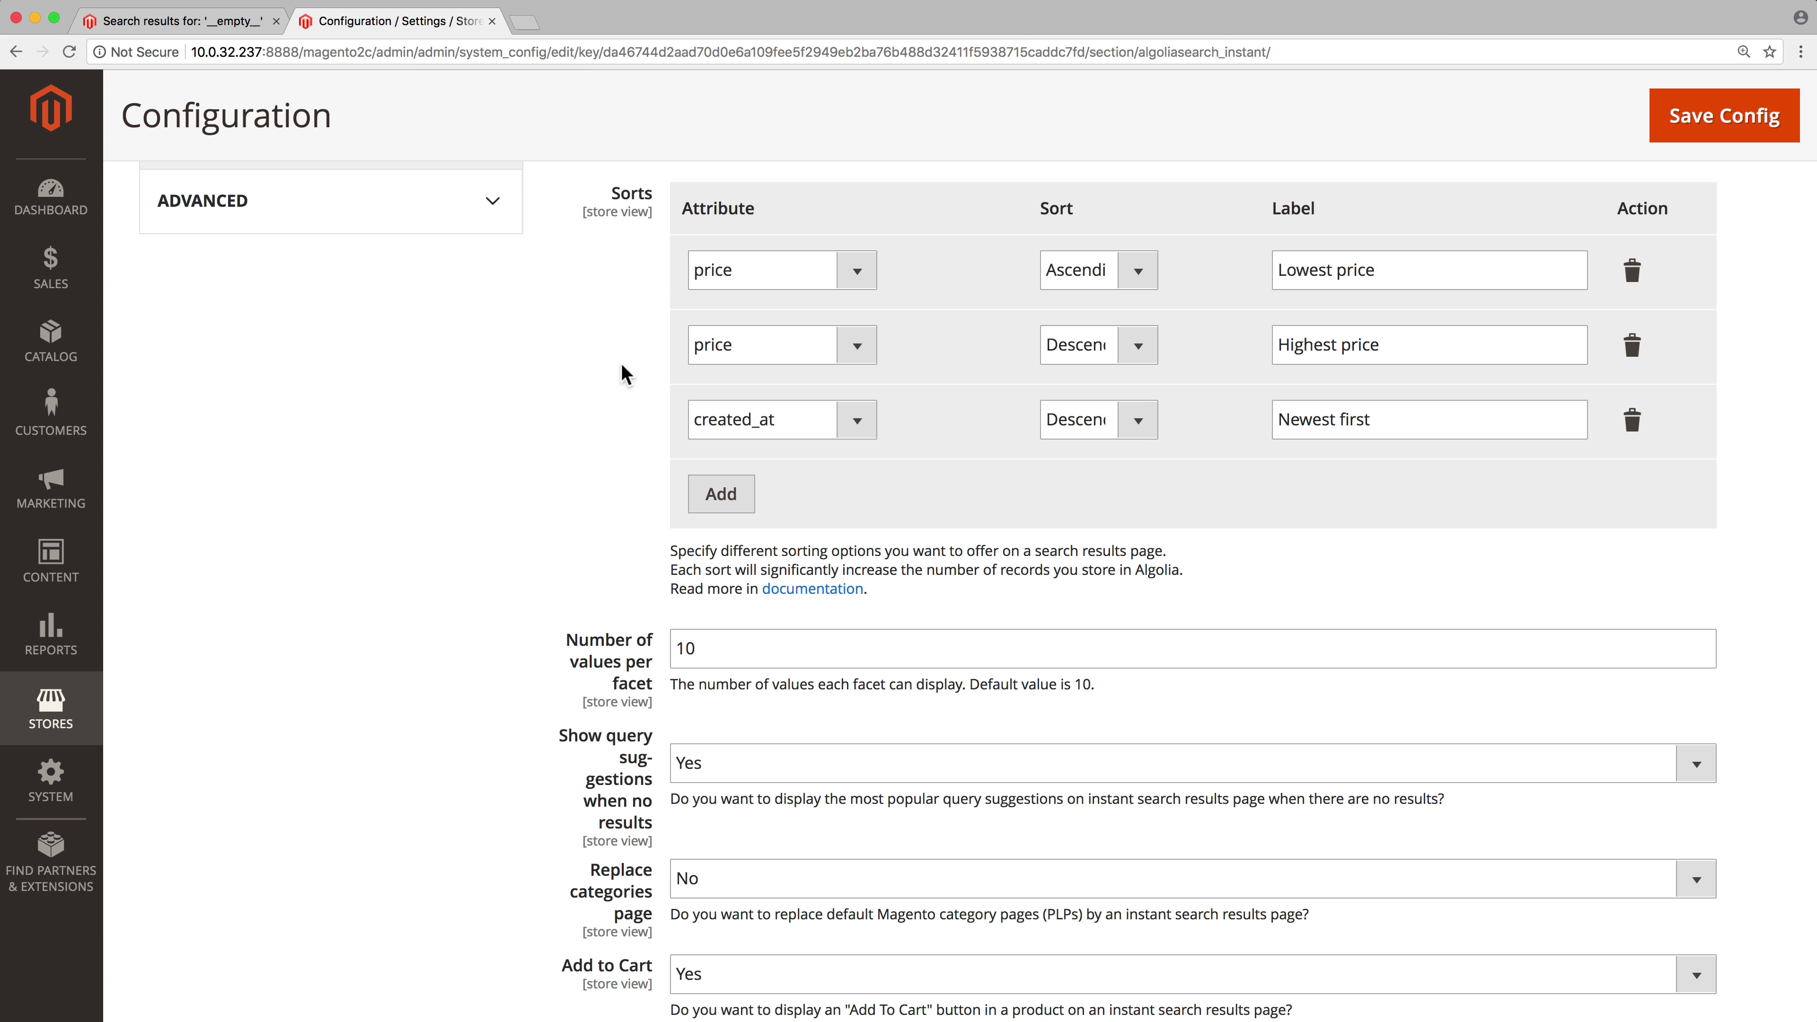
{"action": "left_click", "coordinate": [709, 496]}
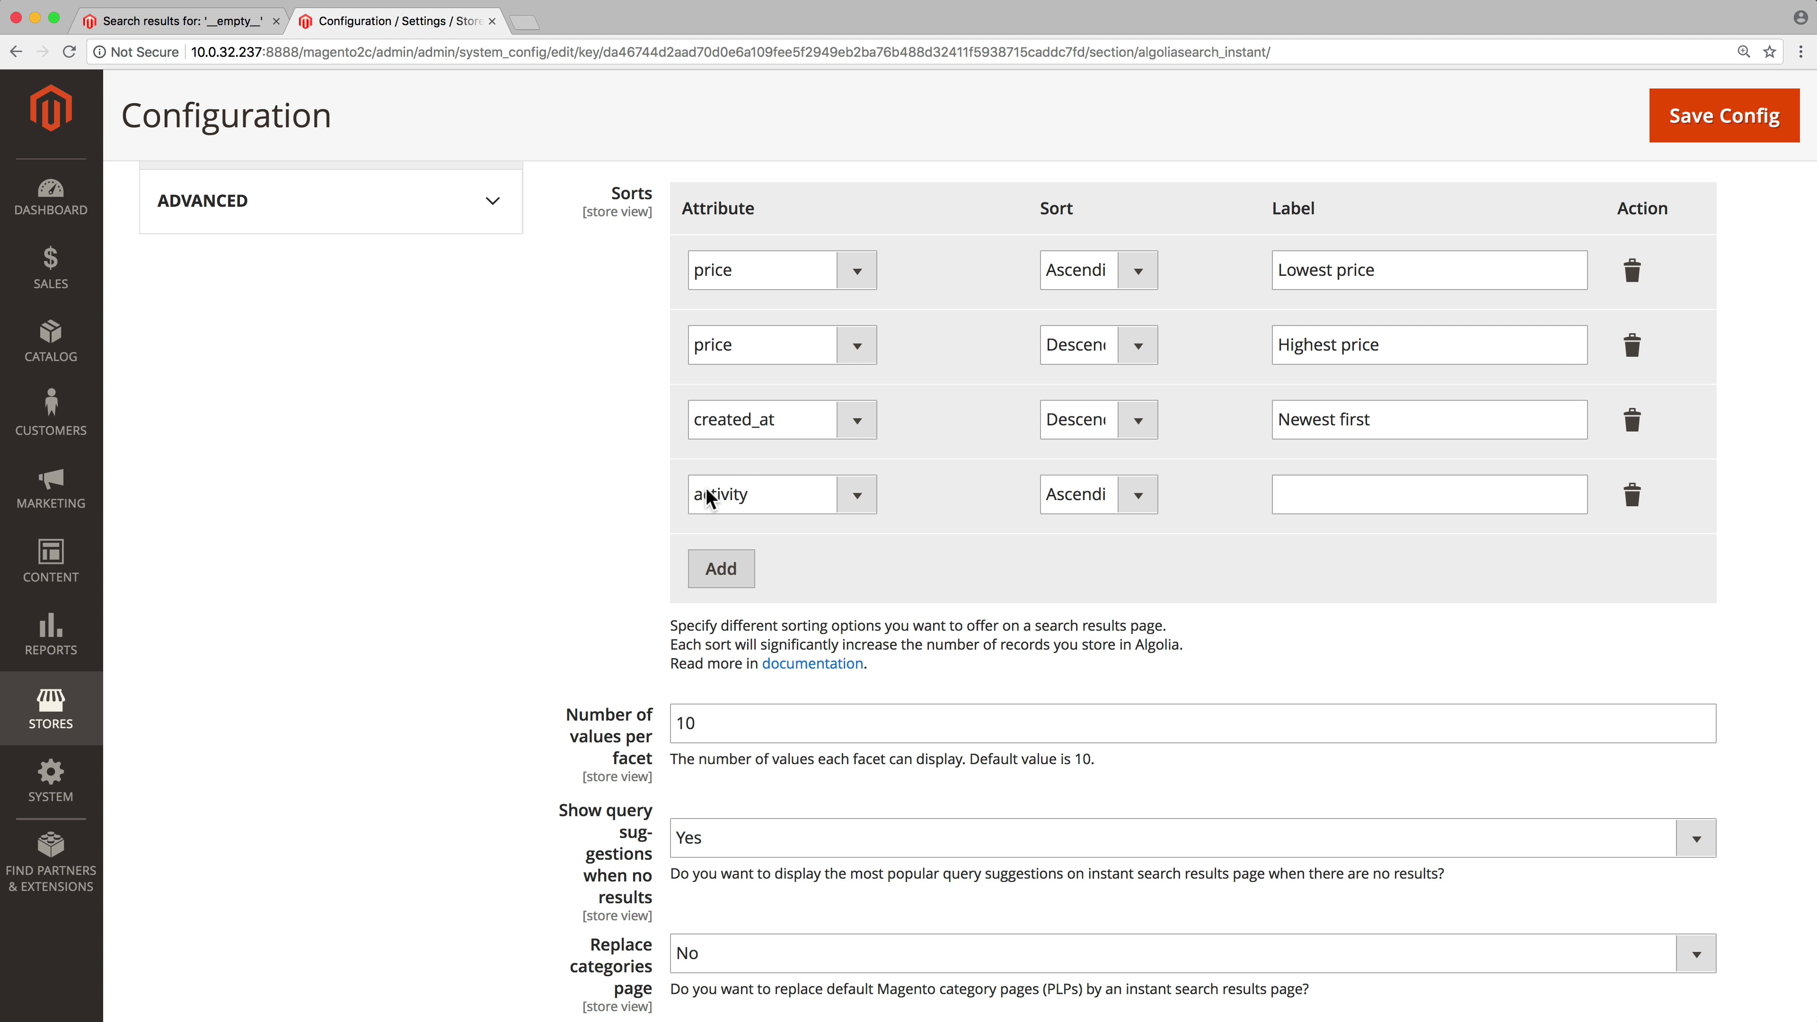
{"action": "left_click", "coordinate": [855, 494]}
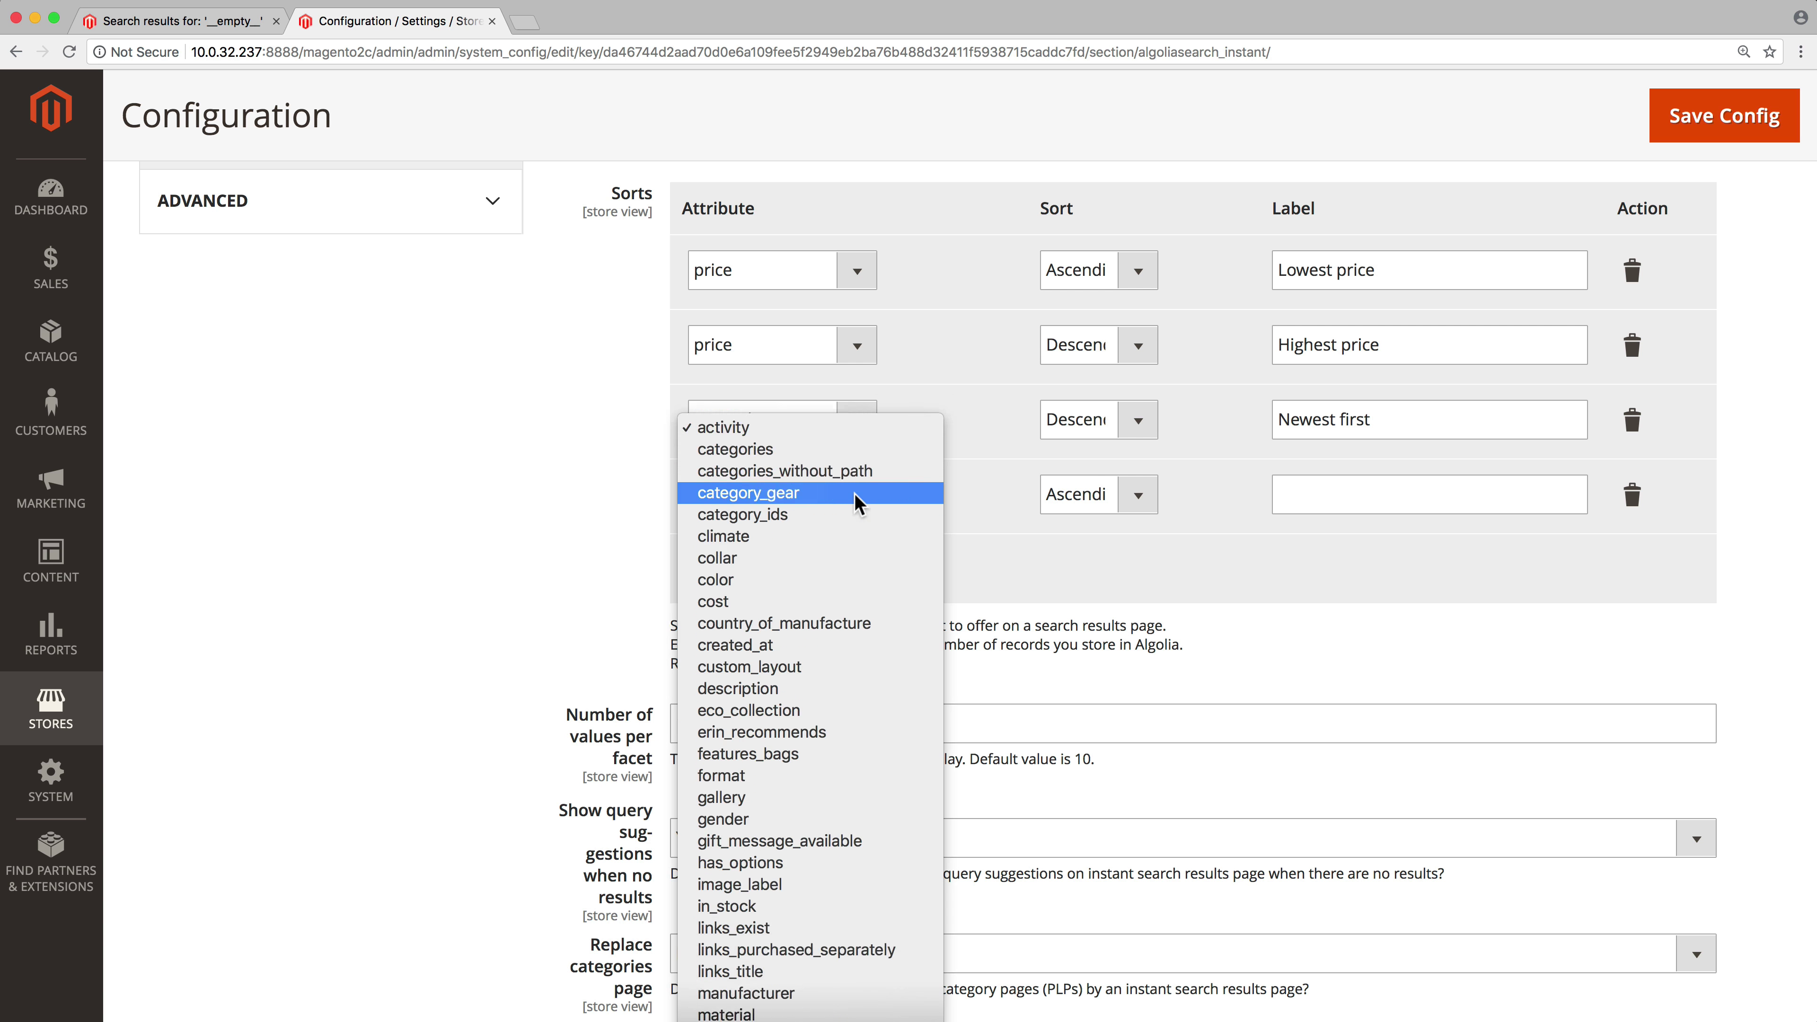
{"action": "scroll", "coordinate": [855, 494], "scroll_direction": "down", "scroll_amount": 10}
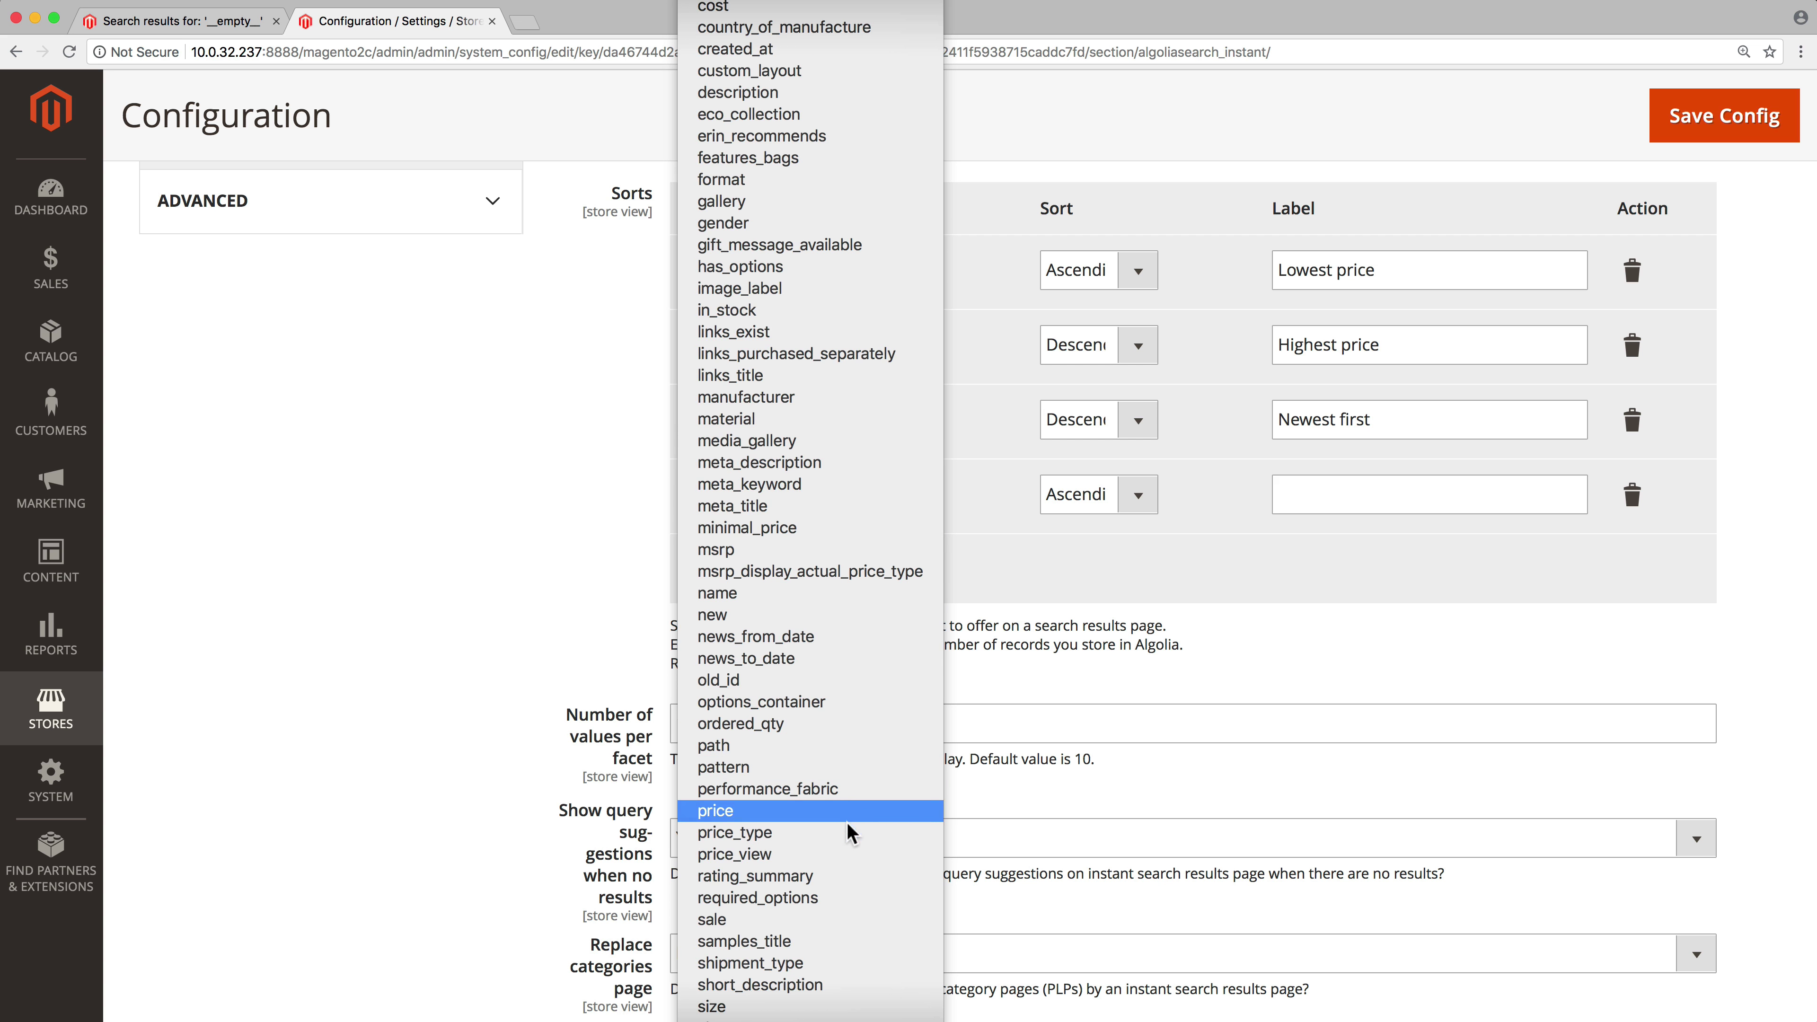
{"action": "left_click", "coordinate": [841, 873]}
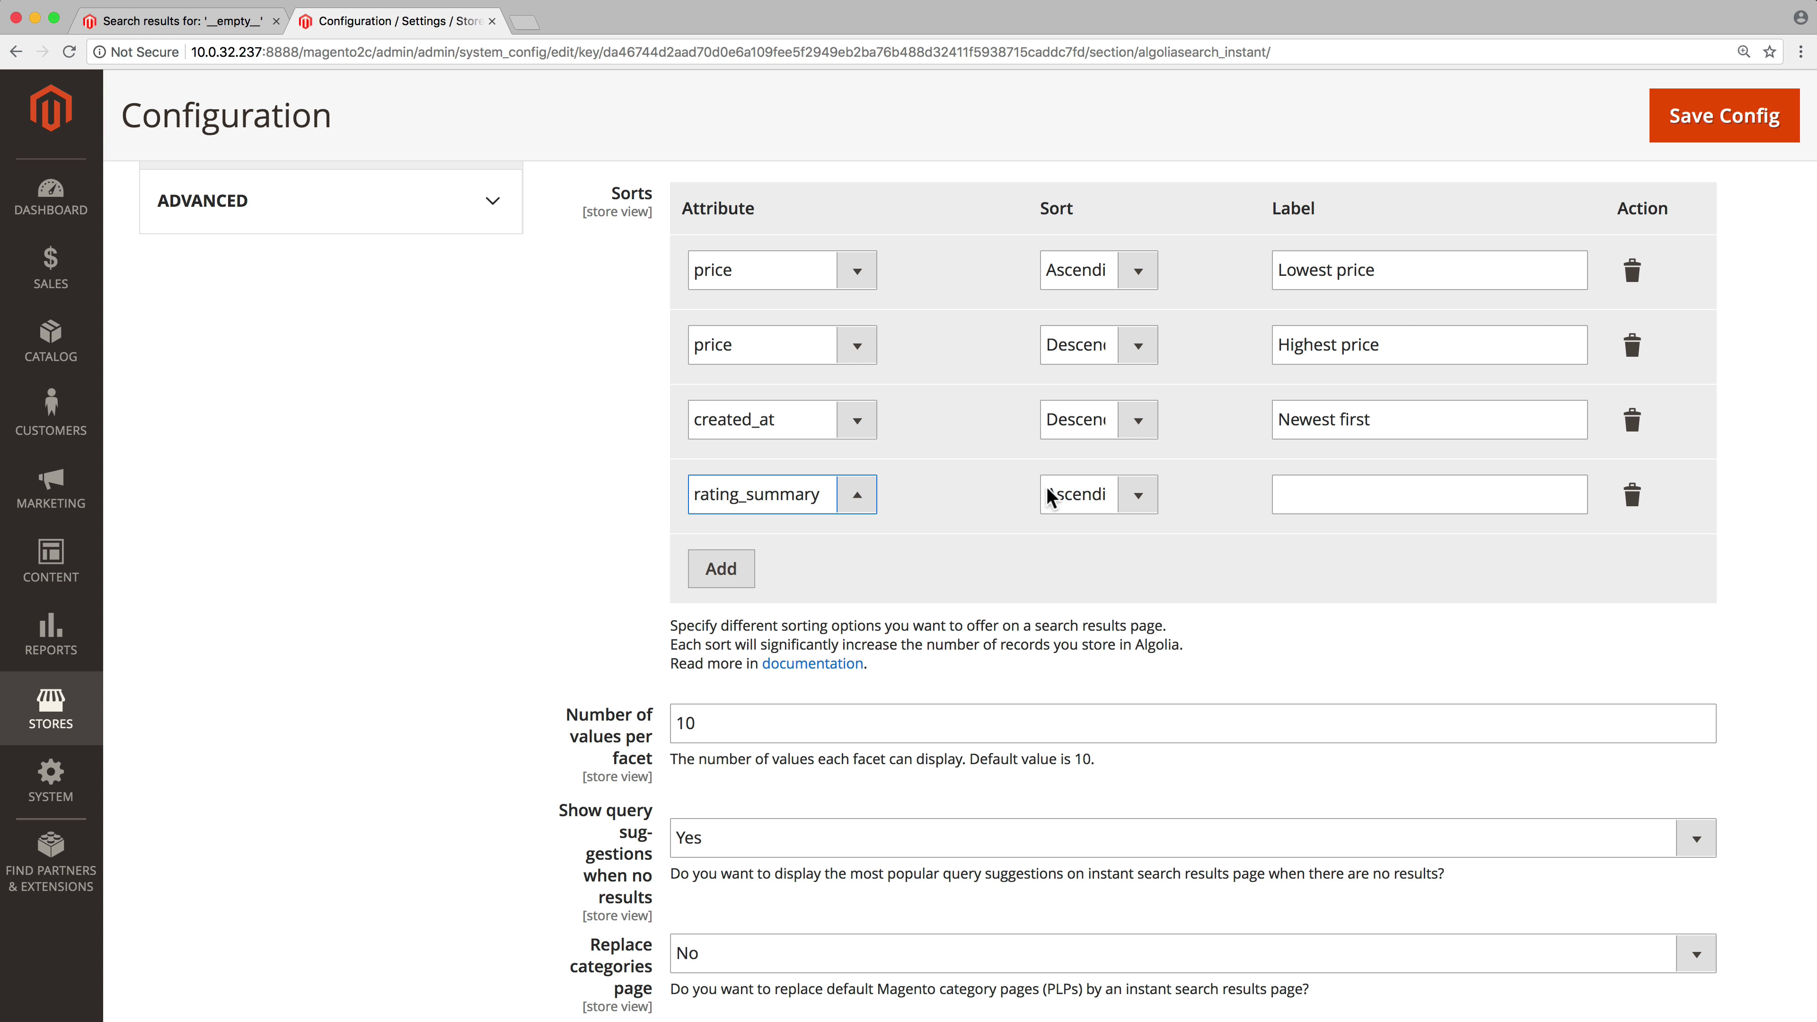
{"action": "left_click", "coordinate": [1081, 496]}
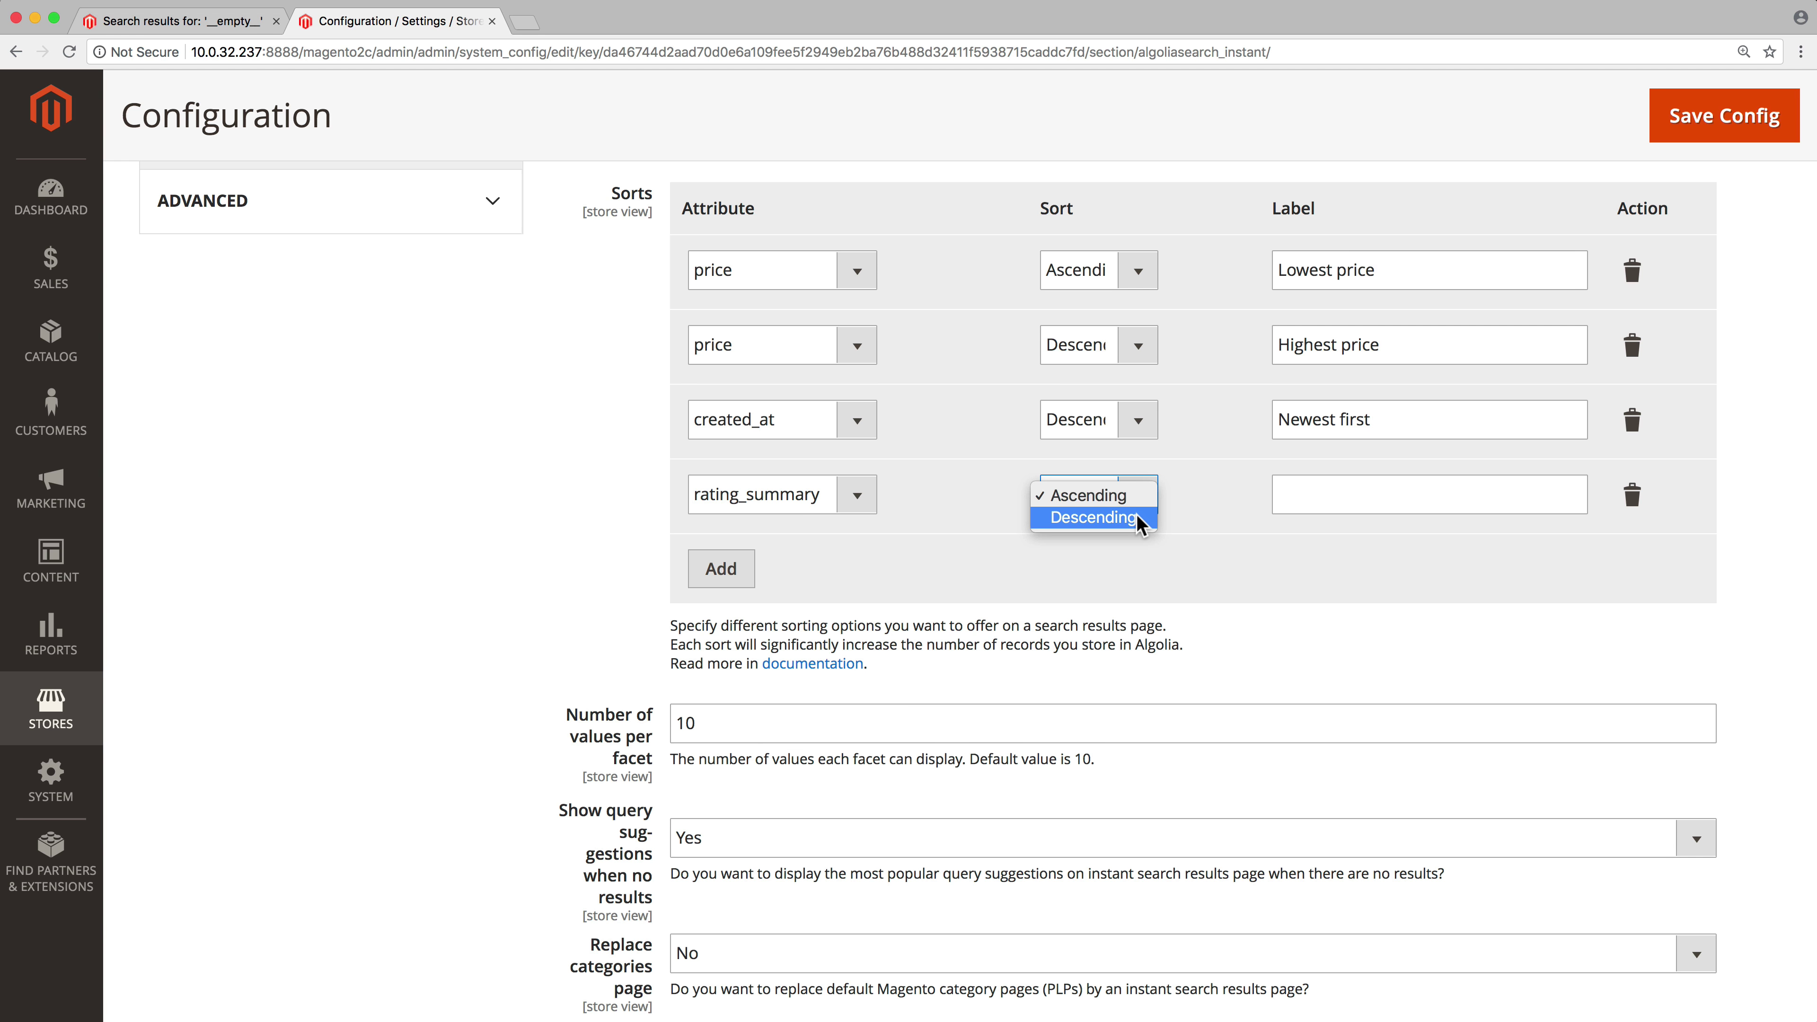
{"action": "left_click", "coordinate": [1139, 518]}
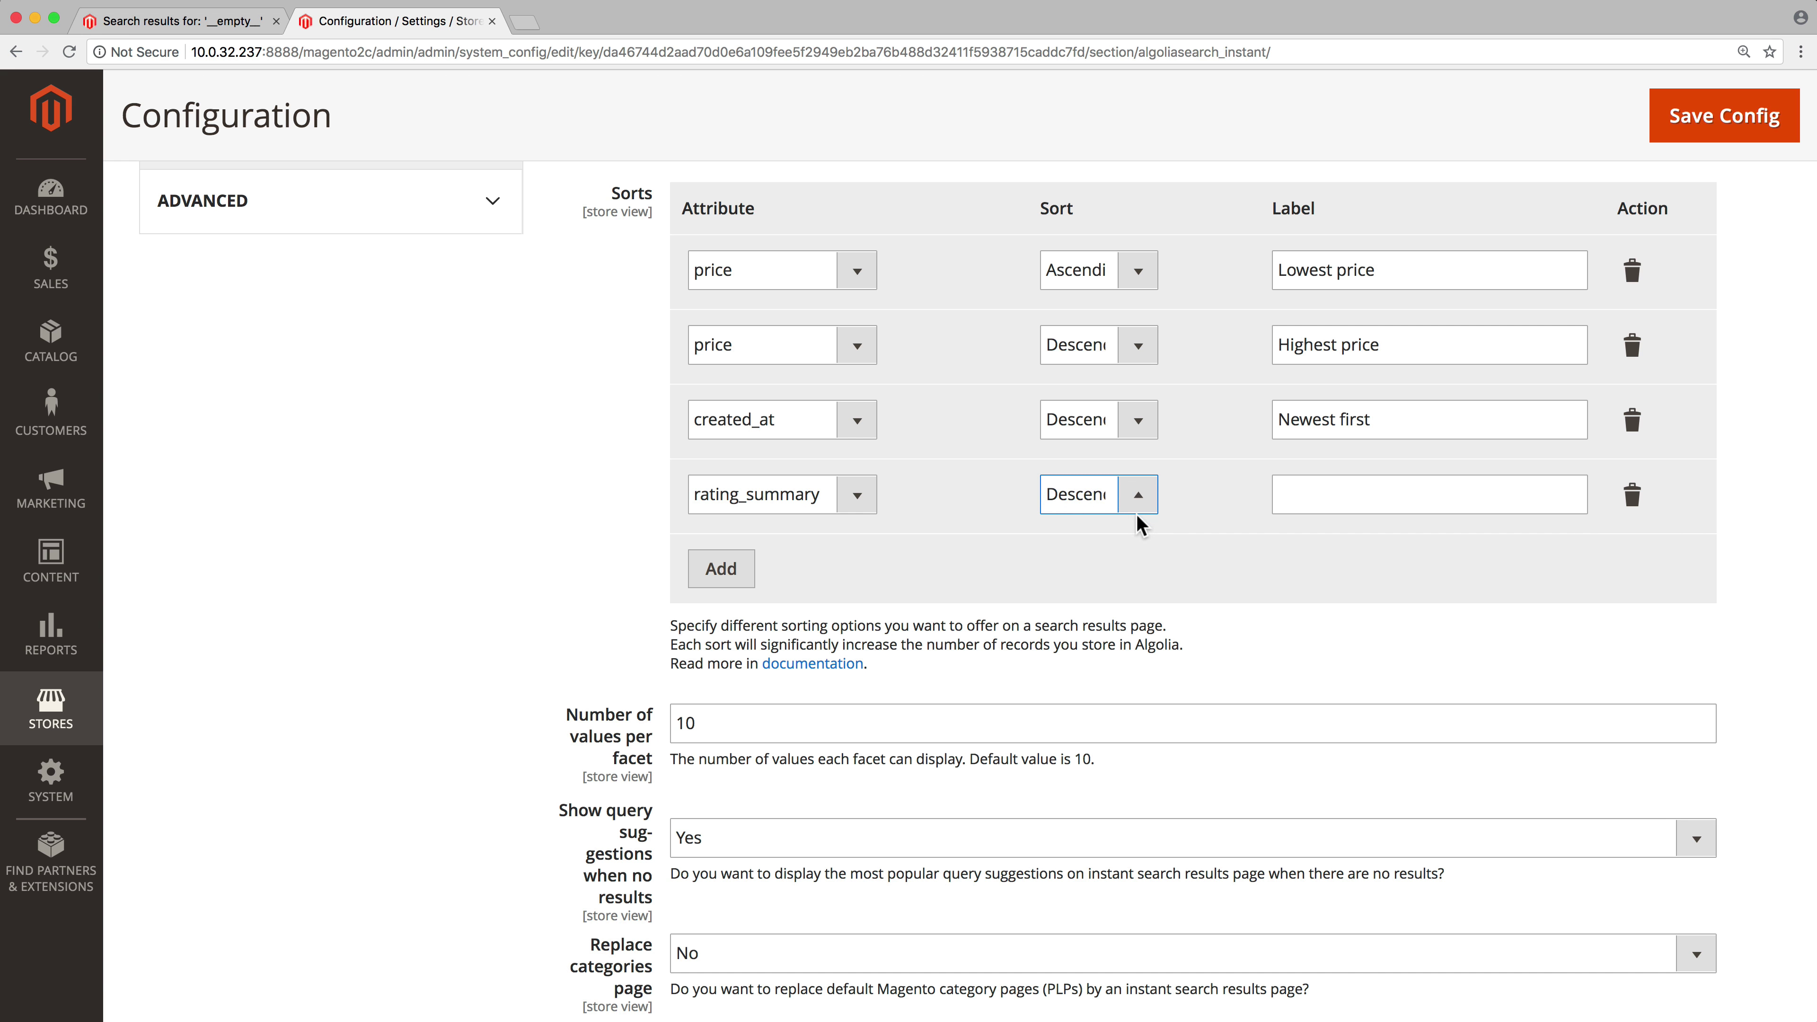
{"action": "left_click", "coordinate": [1351, 502]}
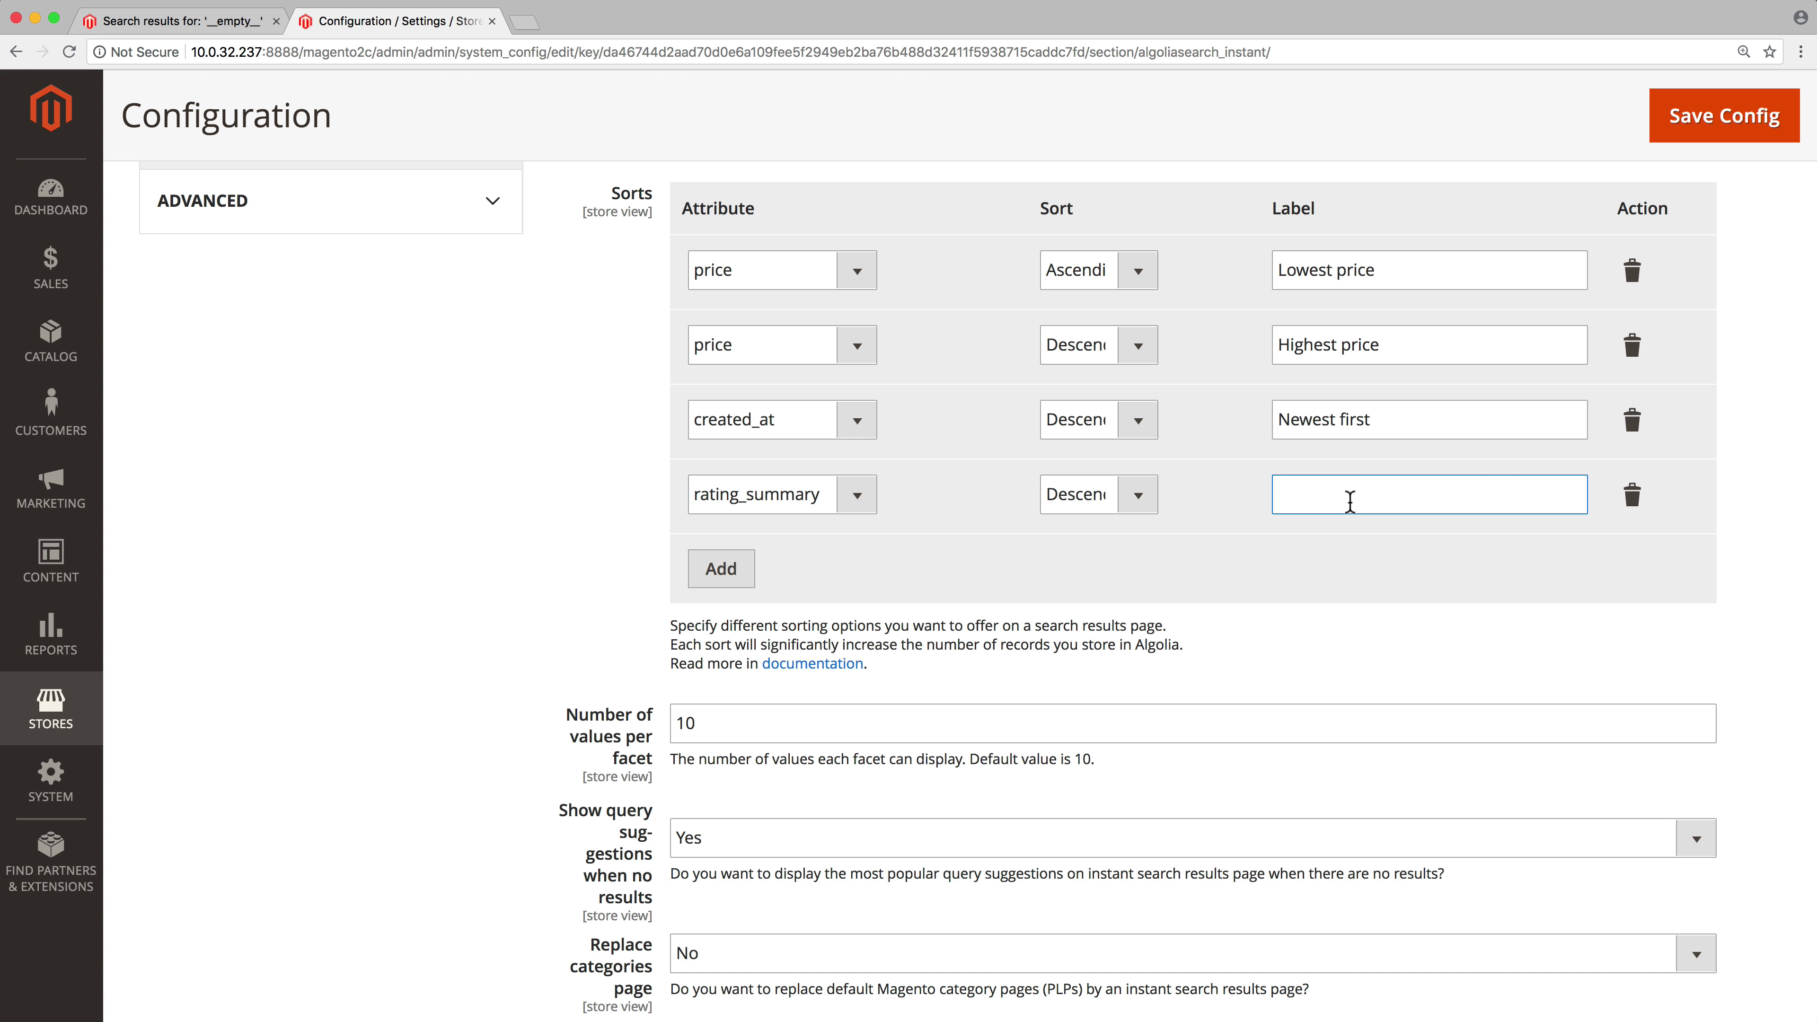
{"action": "type", "text": "Best rating"}
{"action": "mouse_move", "coordinate": [1217, 507]}
{"action": "left_mouse_down"}
{"action": "mouse_move", "coordinate": [1195, 254]}
{"action": "mouse_move", "coordinate": [1202, 491]}
{"action": "left_mouse_up"}
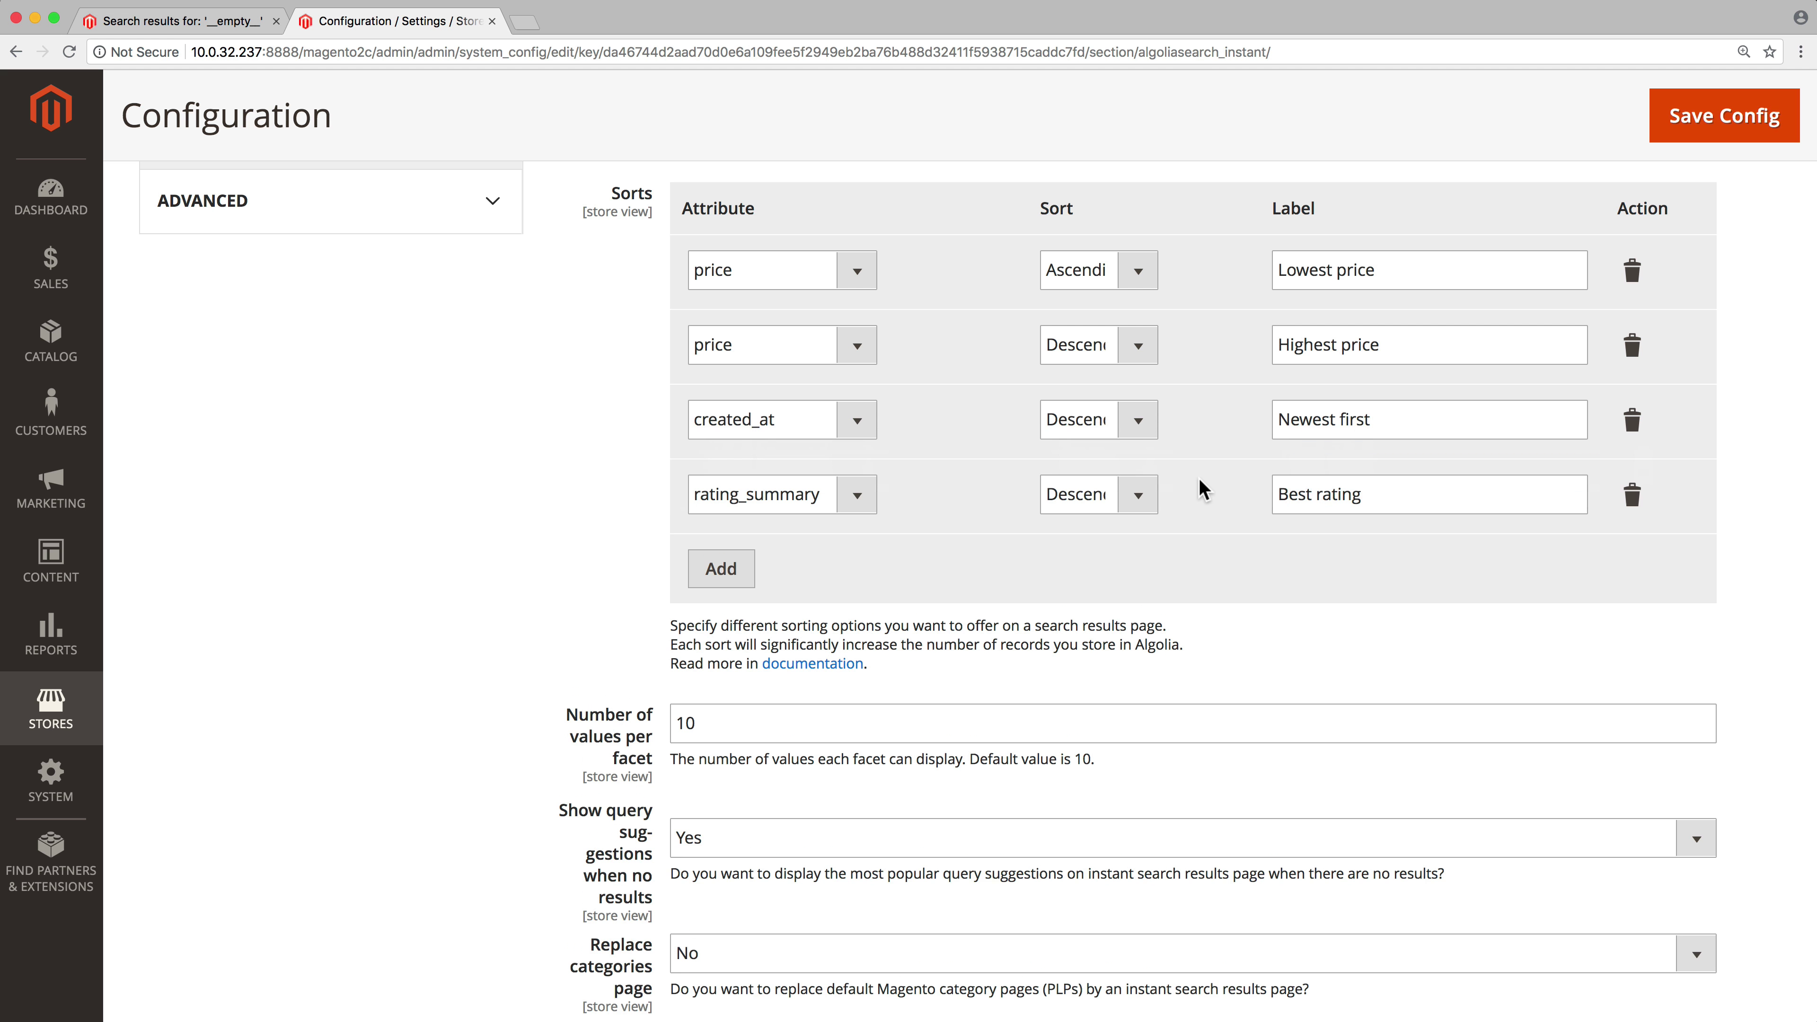
Save the sort configuration and sort the storefront search results by Best rating
{"action": "left_click", "coordinate": [1707, 136]}
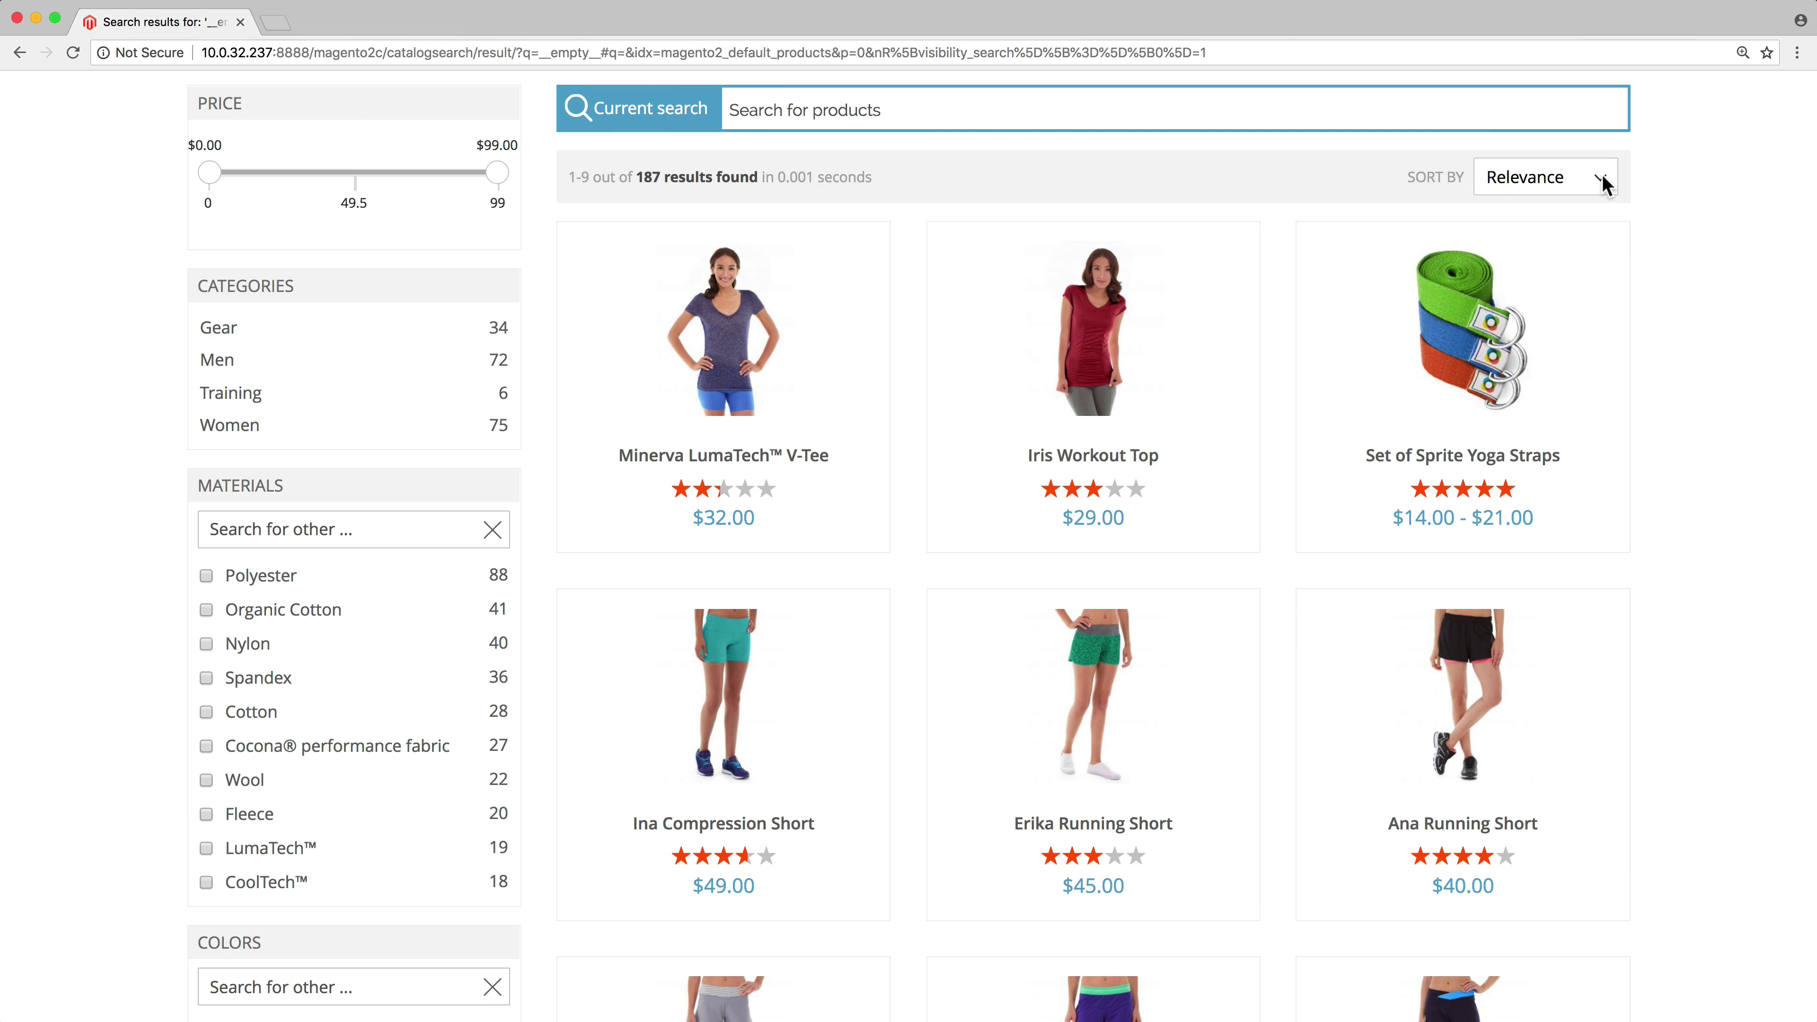
{"action": "left_click", "coordinate": [1577, 179]}
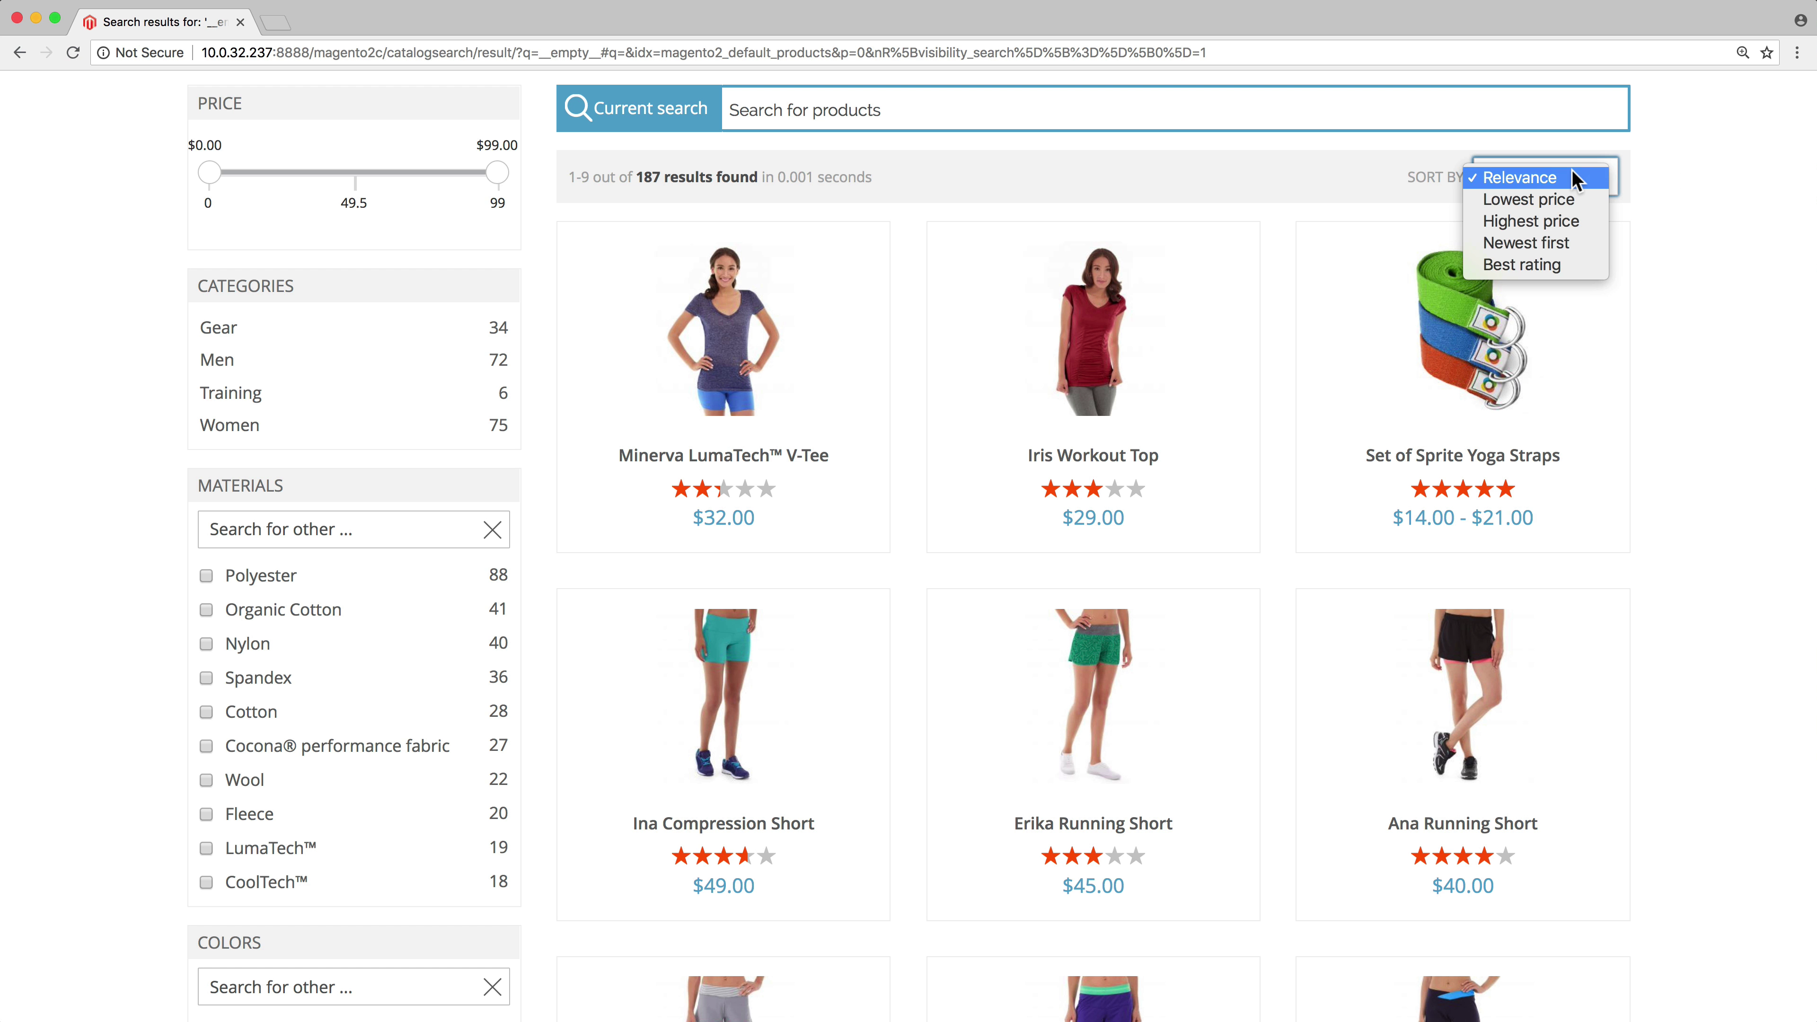
{"action": "left_click", "coordinate": [1573, 265]}
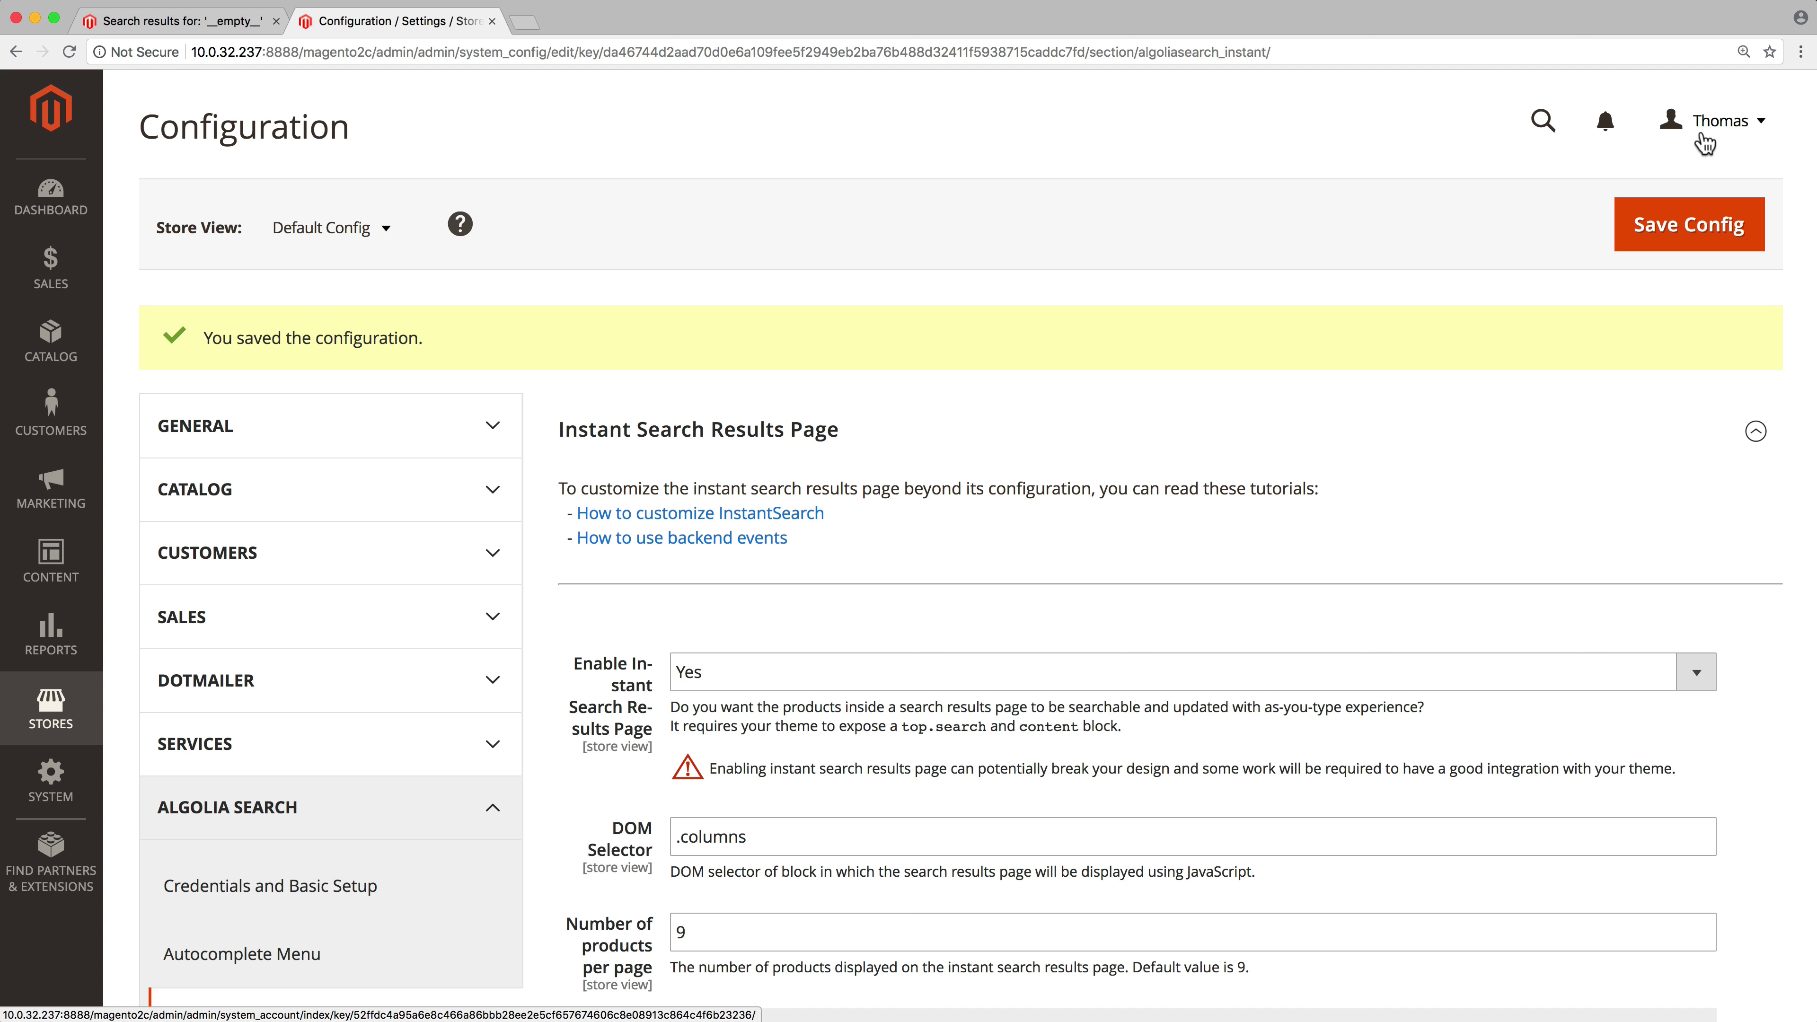
Scroll to Replace categories page and show its Yes/No choices
{"action": "scroll", "coordinate": [1705, 143], "scroll_direction": "down", "scroll_amount": 15}
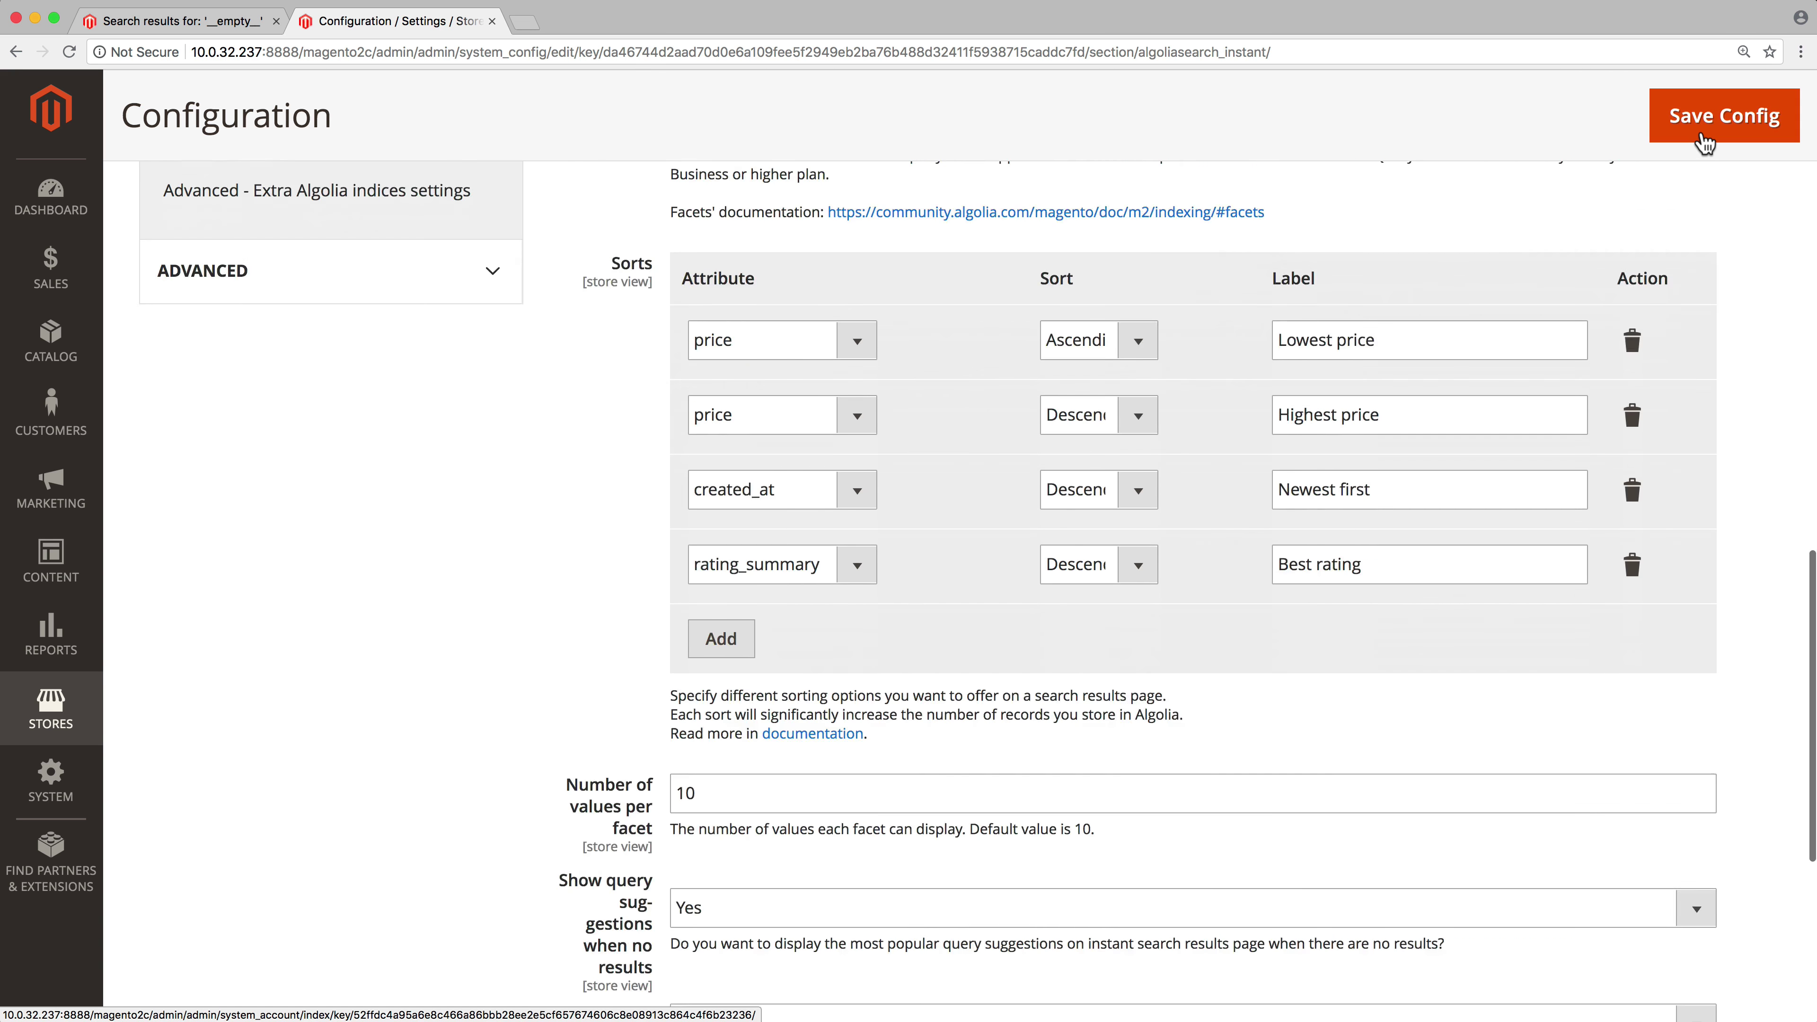
{"action": "scroll", "coordinate": [1705, 143], "scroll_direction": "down", "scroll_amount": 5}
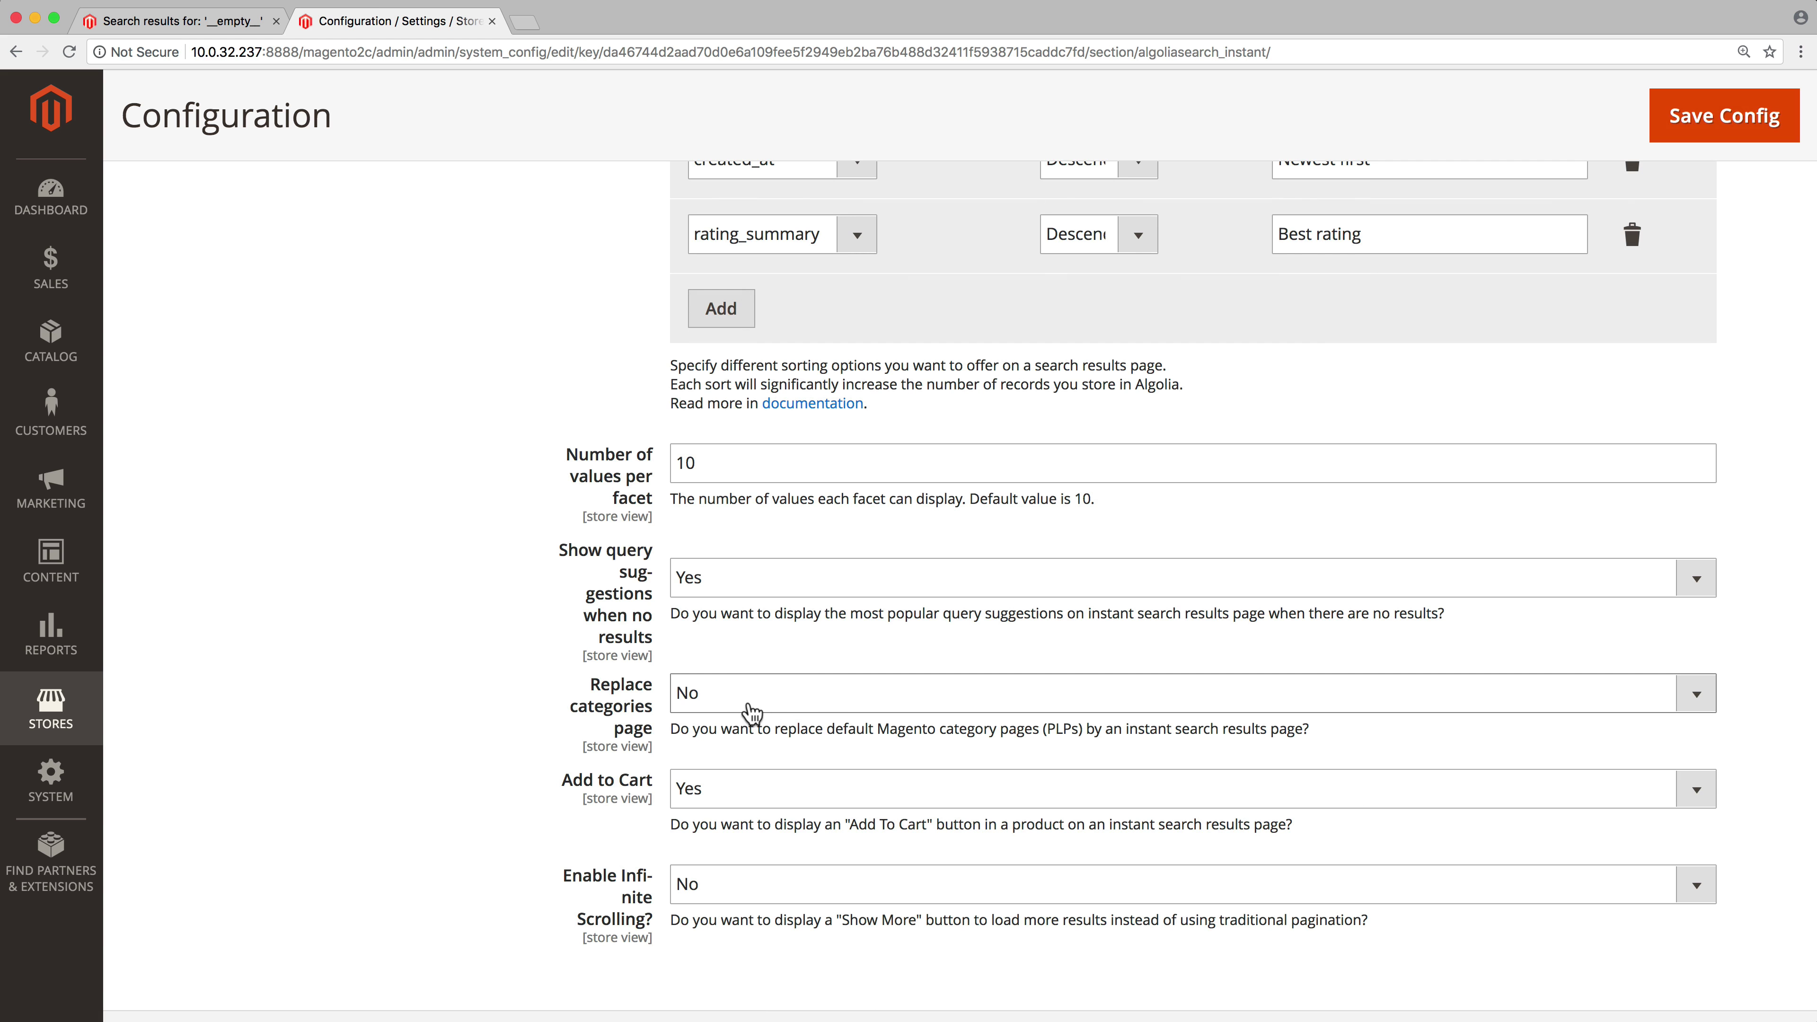
{"action": "left_click", "coordinate": [751, 708]}
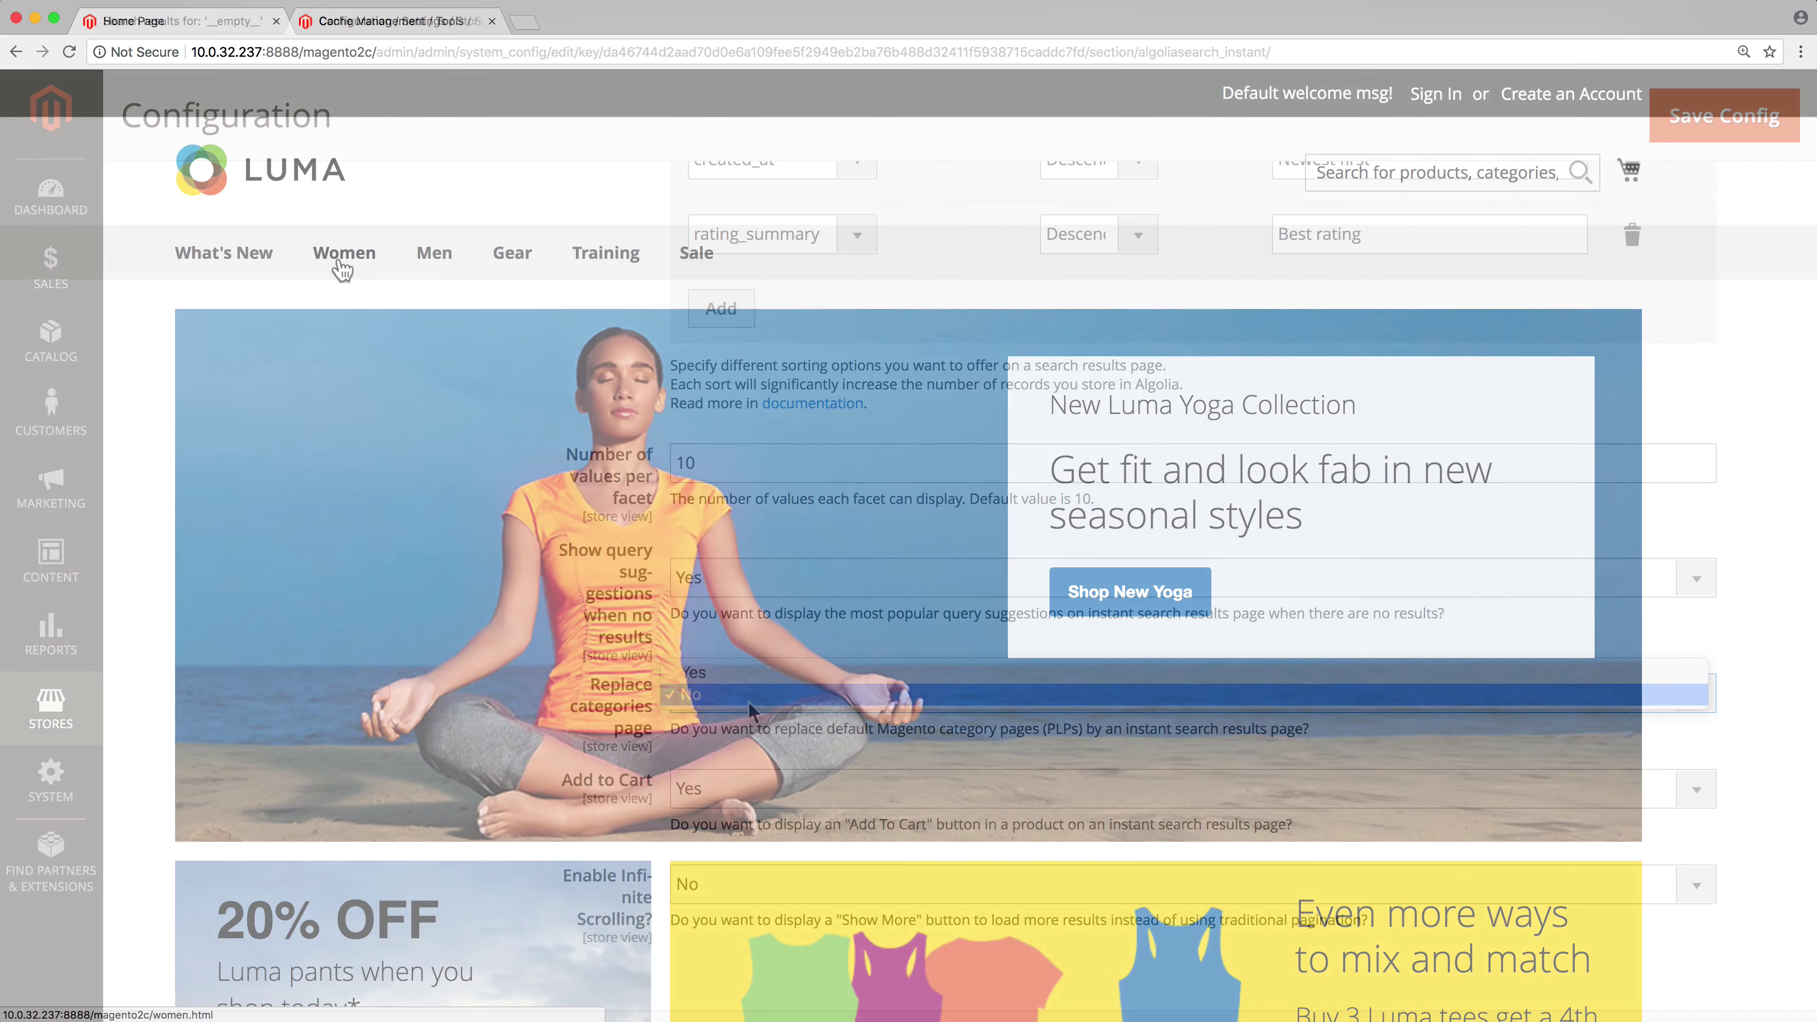
Open the women's Tops category page on the storefront
{"action": "mouse_move", "coordinate": [341, 268]}
{"action": "left_click", "coordinate": [348, 308]}
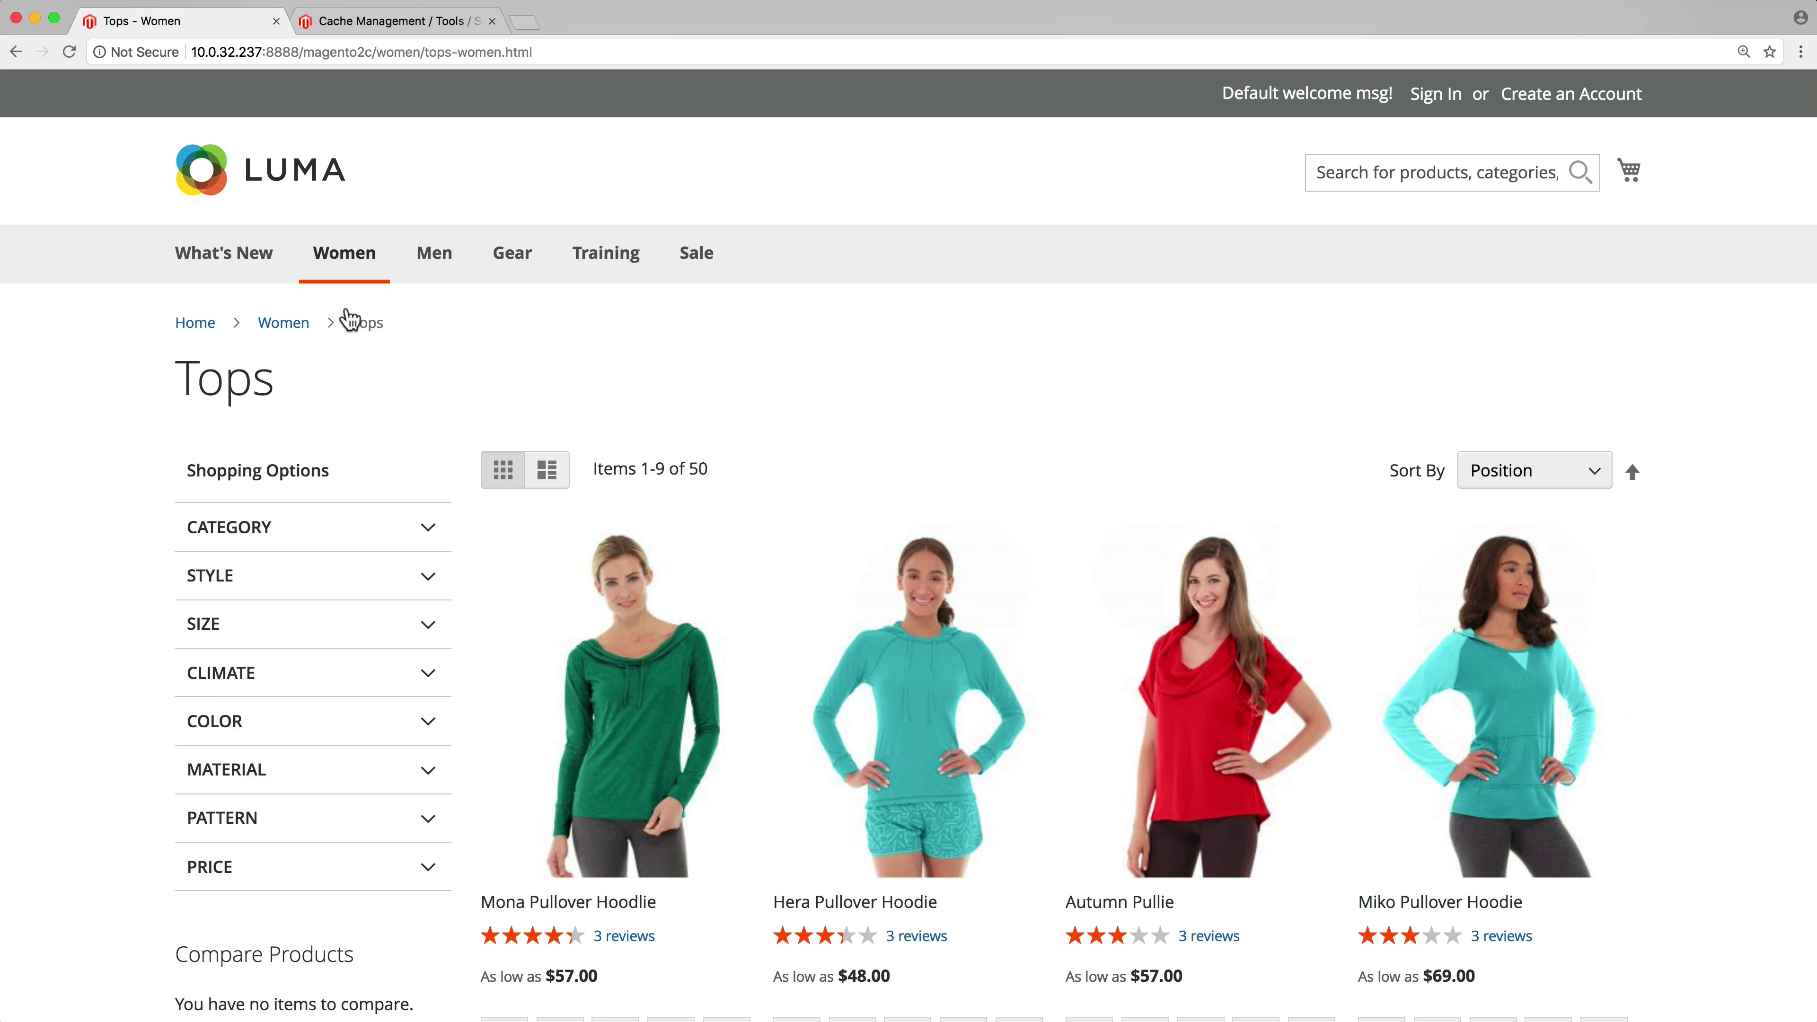
{"action": "scroll", "coordinate": [350, 318], "scroll_direction": "down", "scroll_amount": 5}
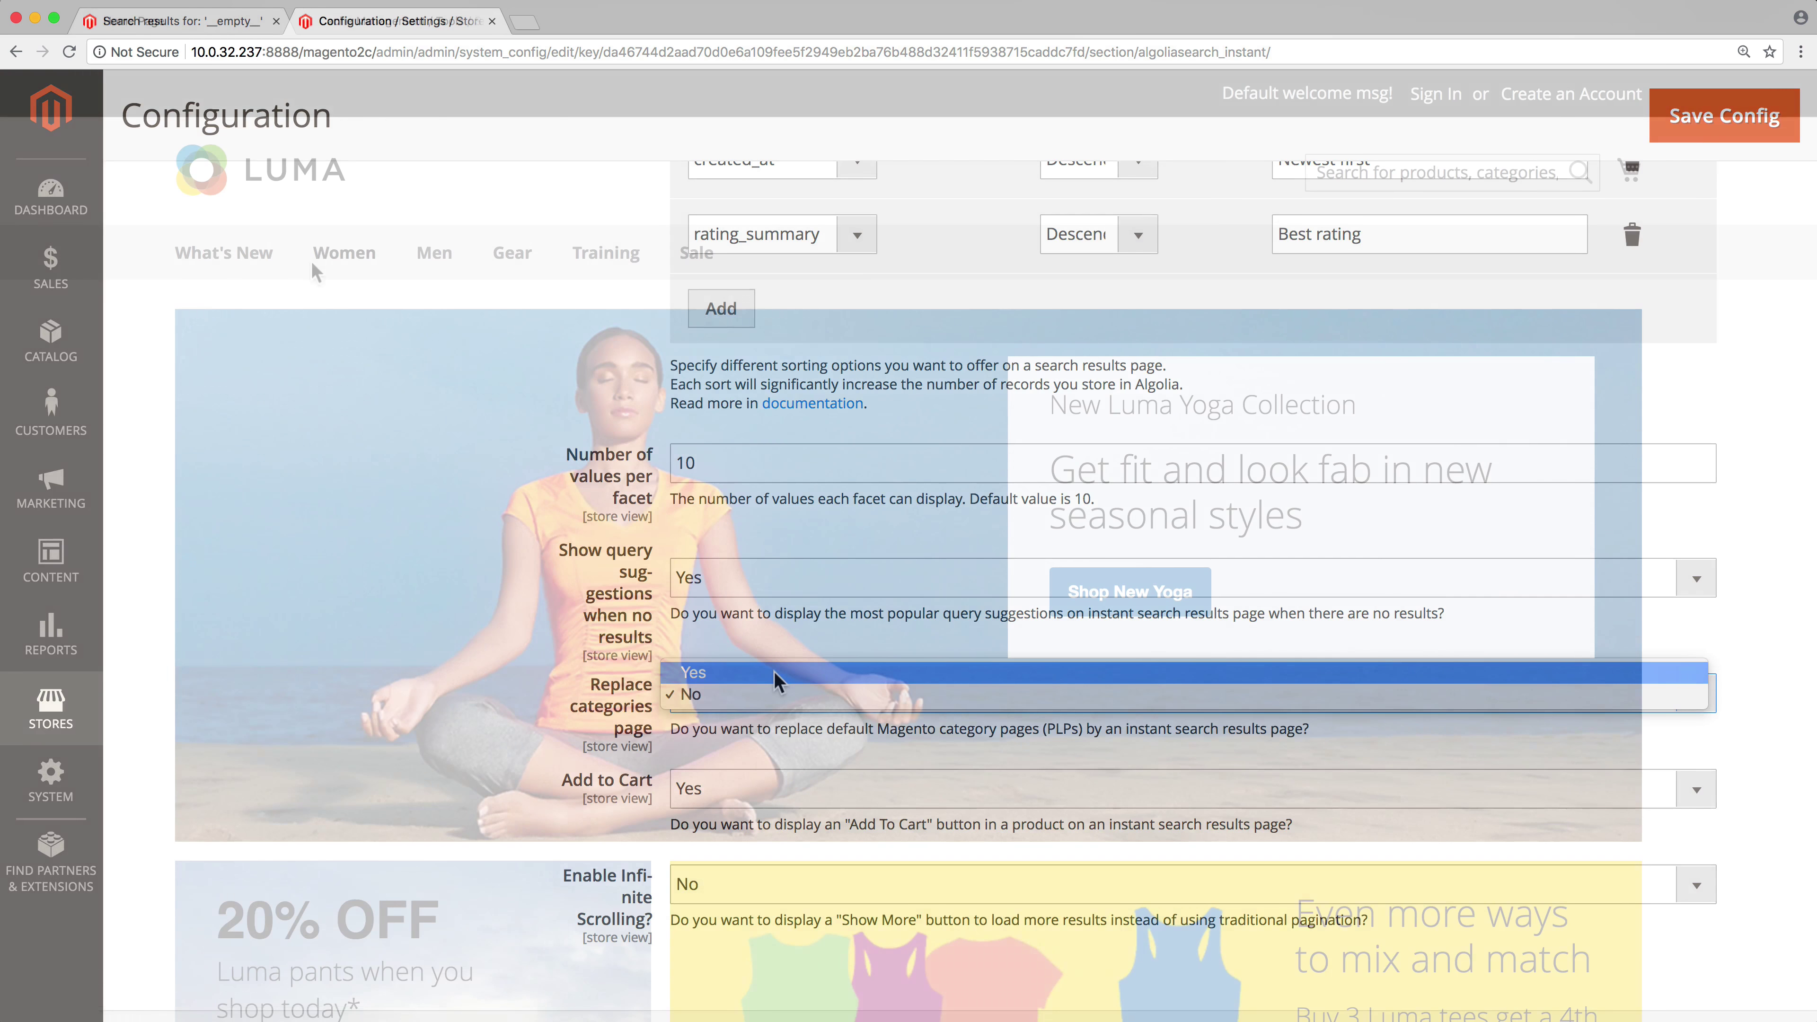
{"action": "mouse_move", "coordinate": [332, 254]}
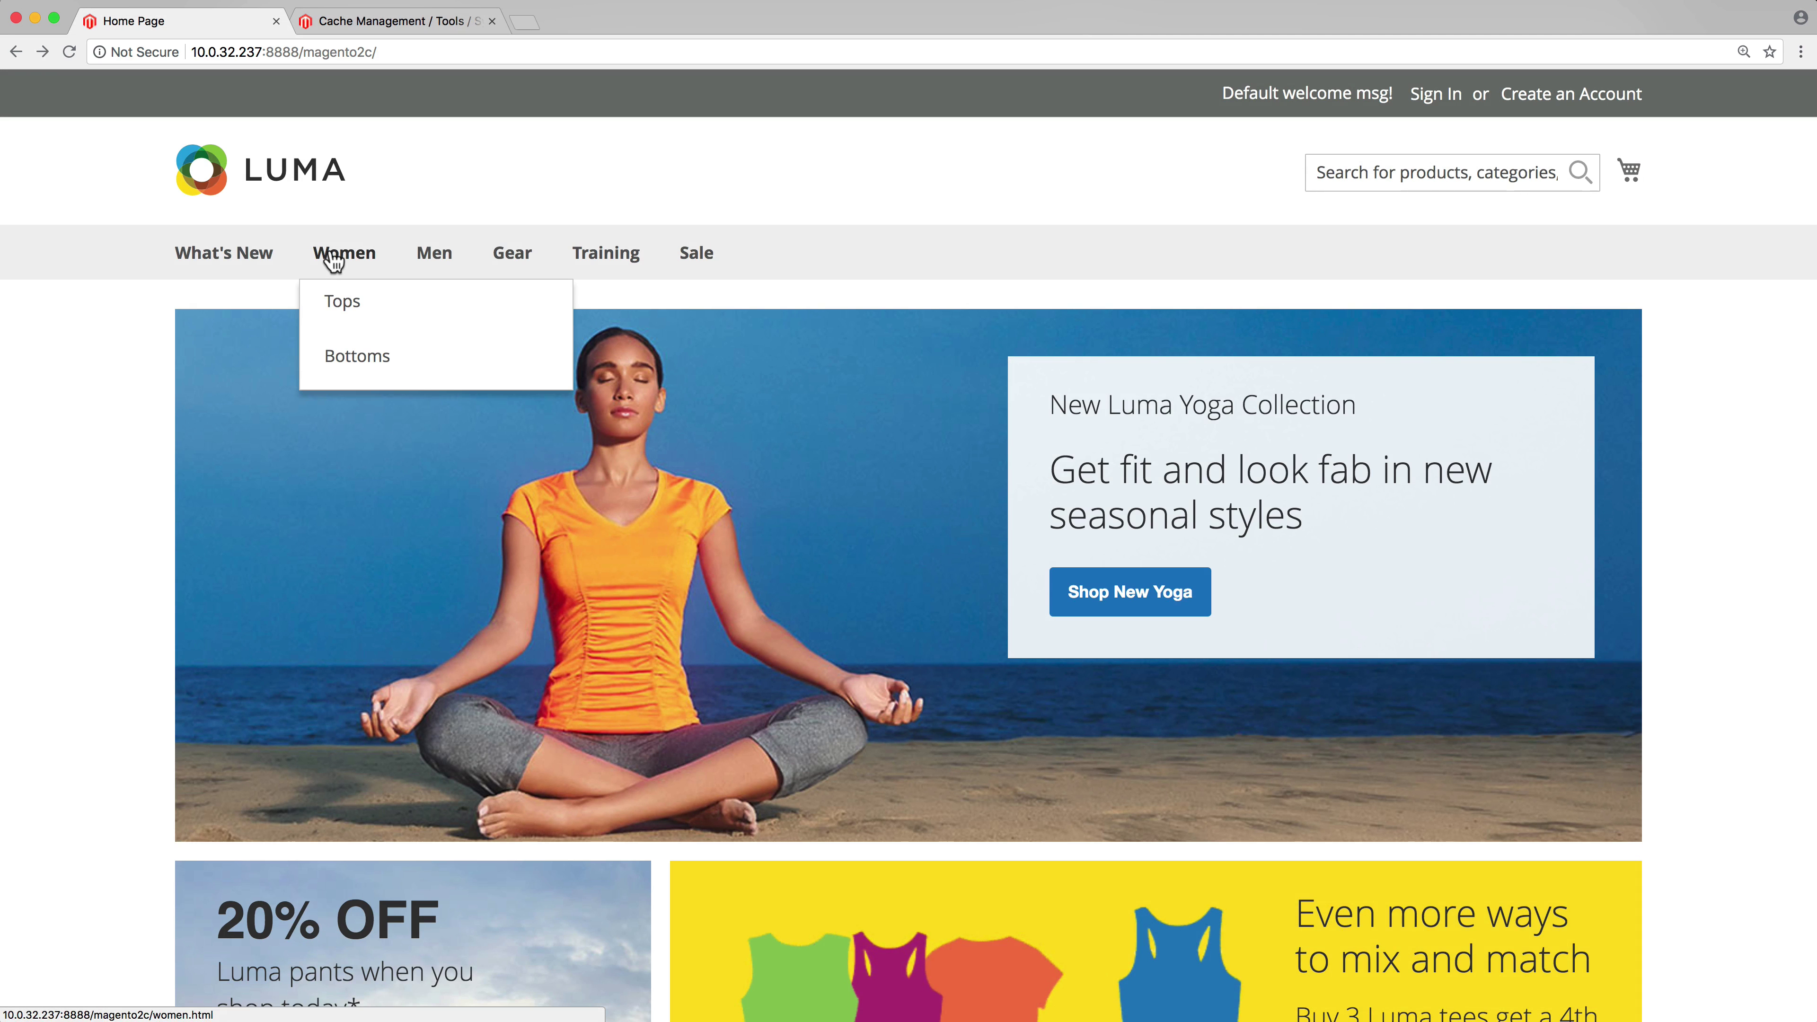
{"action": "left_click", "coordinate": [335, 290]}
{"action": "scroll", "coordinate": [336, 315], "scroll_direction": "down", "scroll_amount": 5}
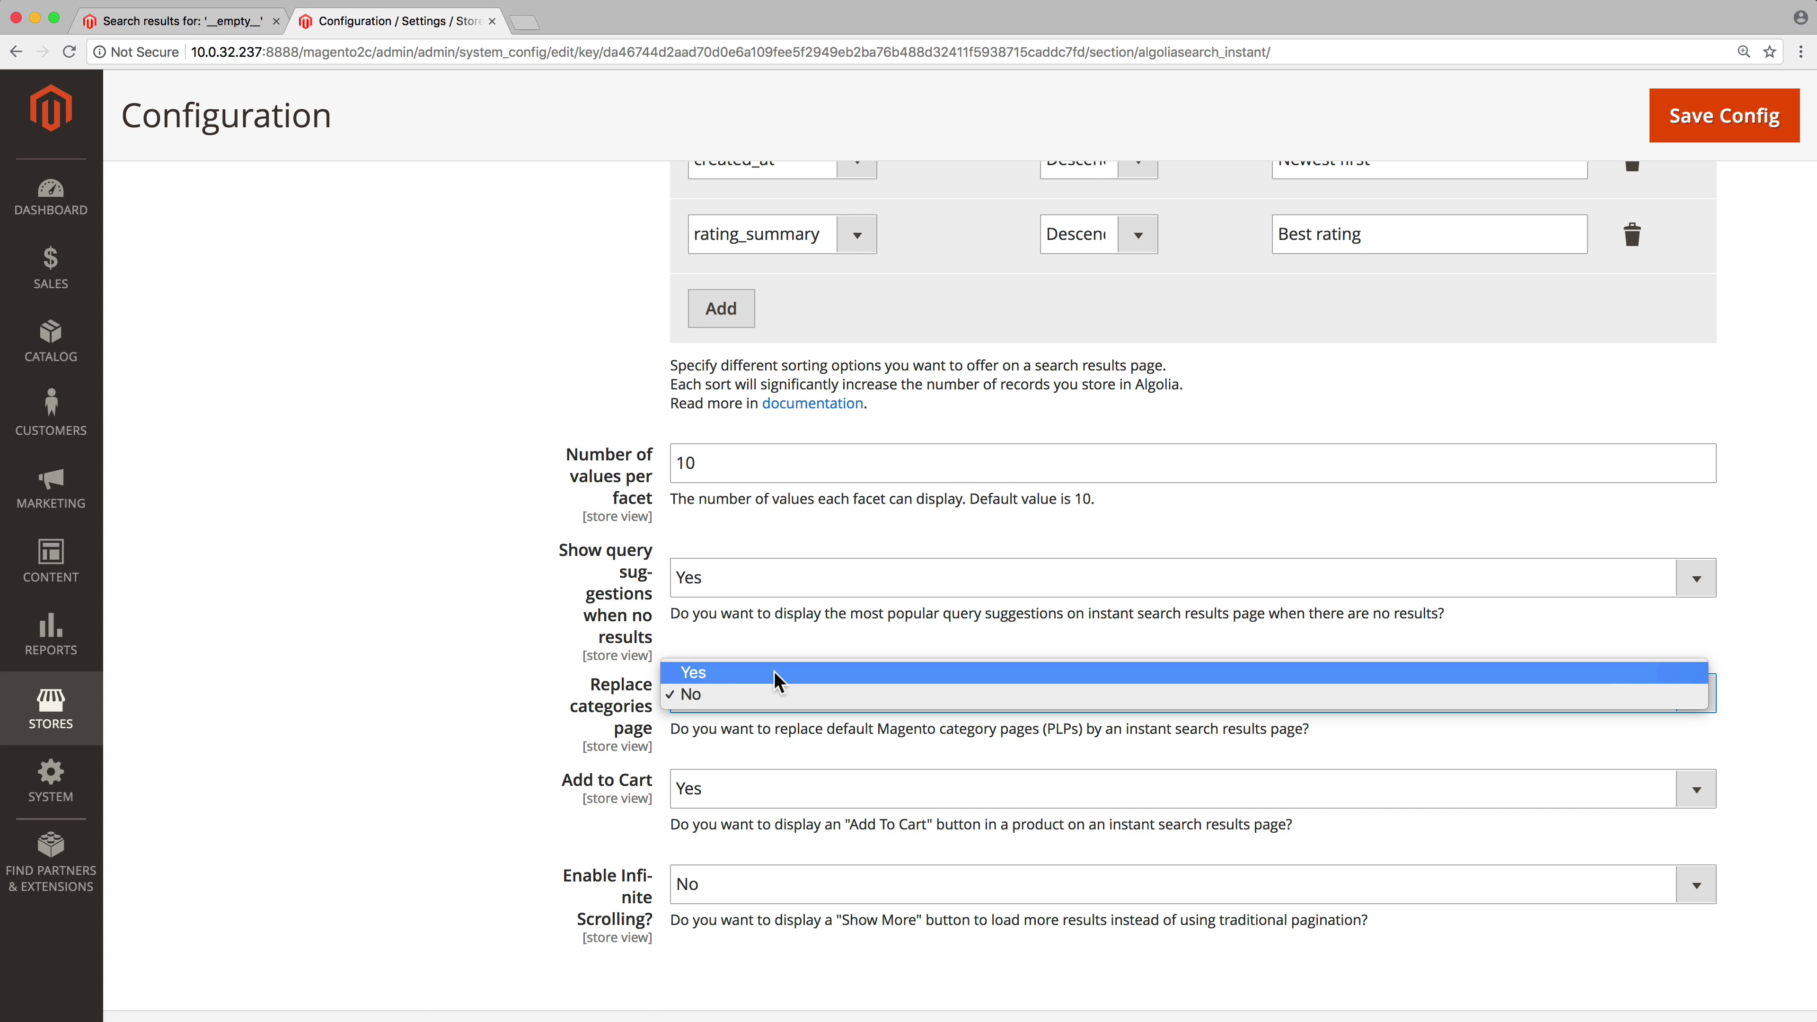
Set Replace categories page to Yes and save the configuration
{"action": "left_click", "coordinate": [777, 676]}
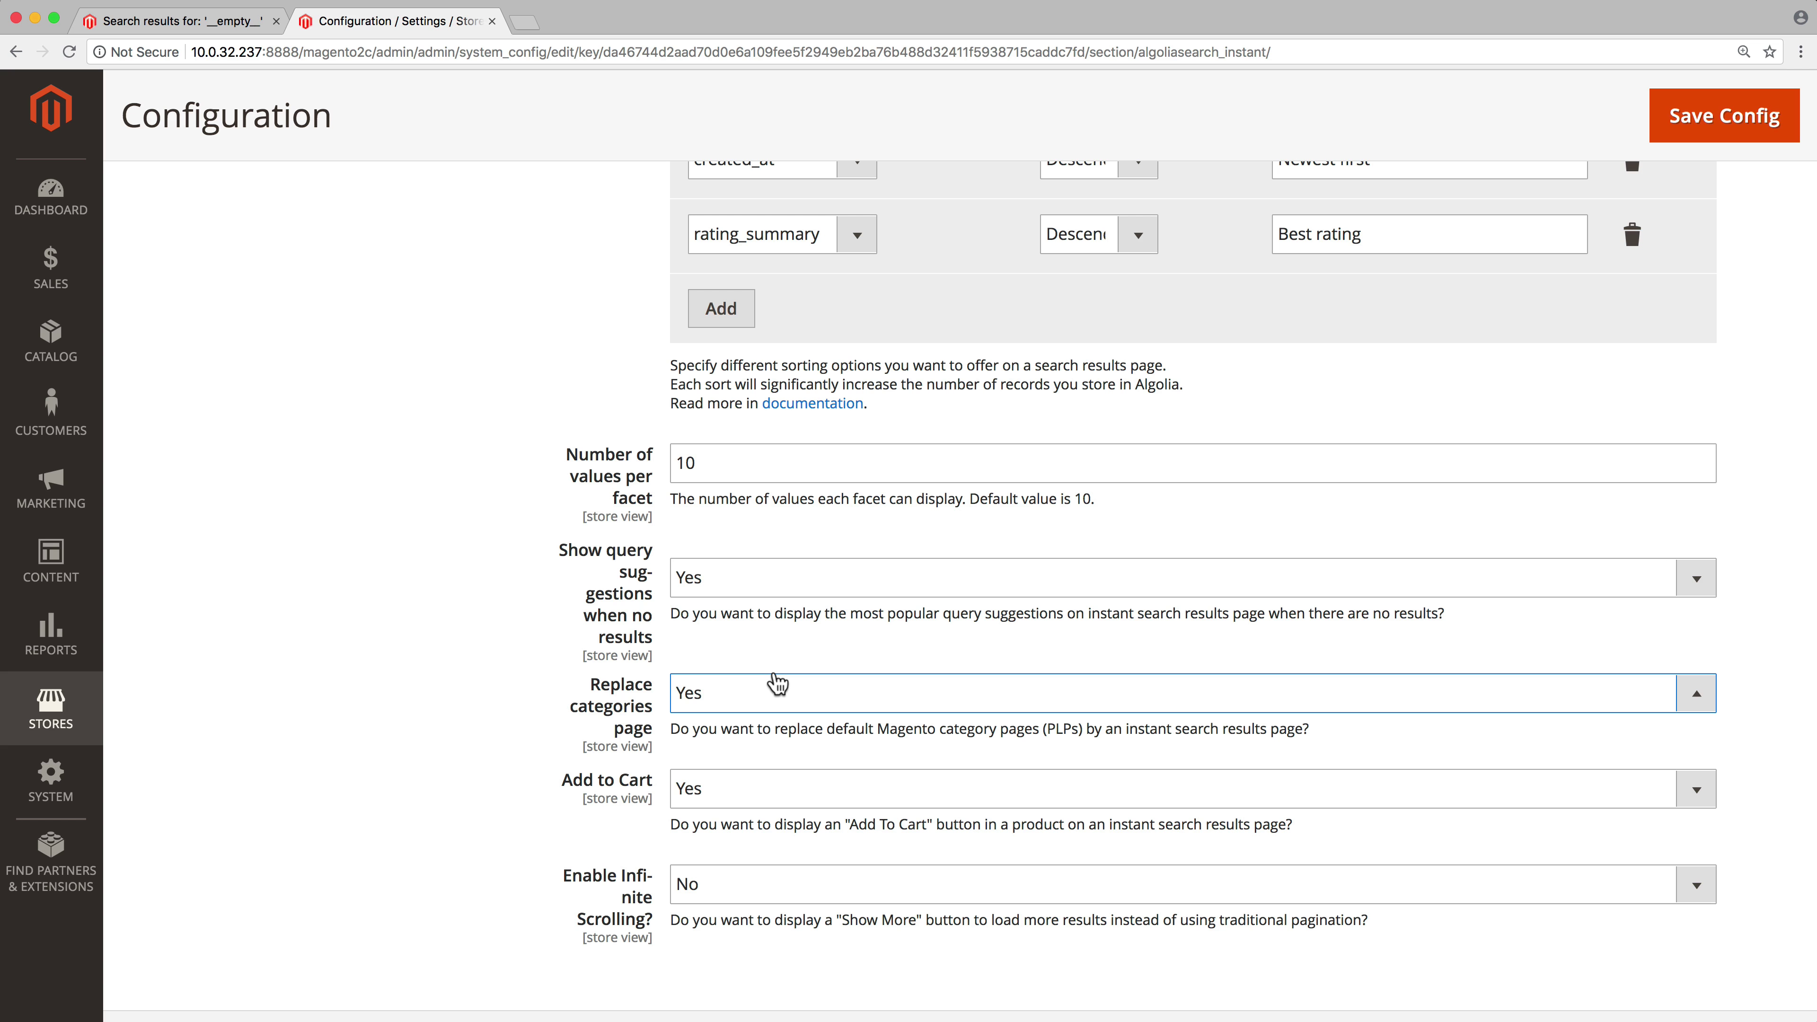
{"action": "left_click", "coordinate": [1761, 128]}
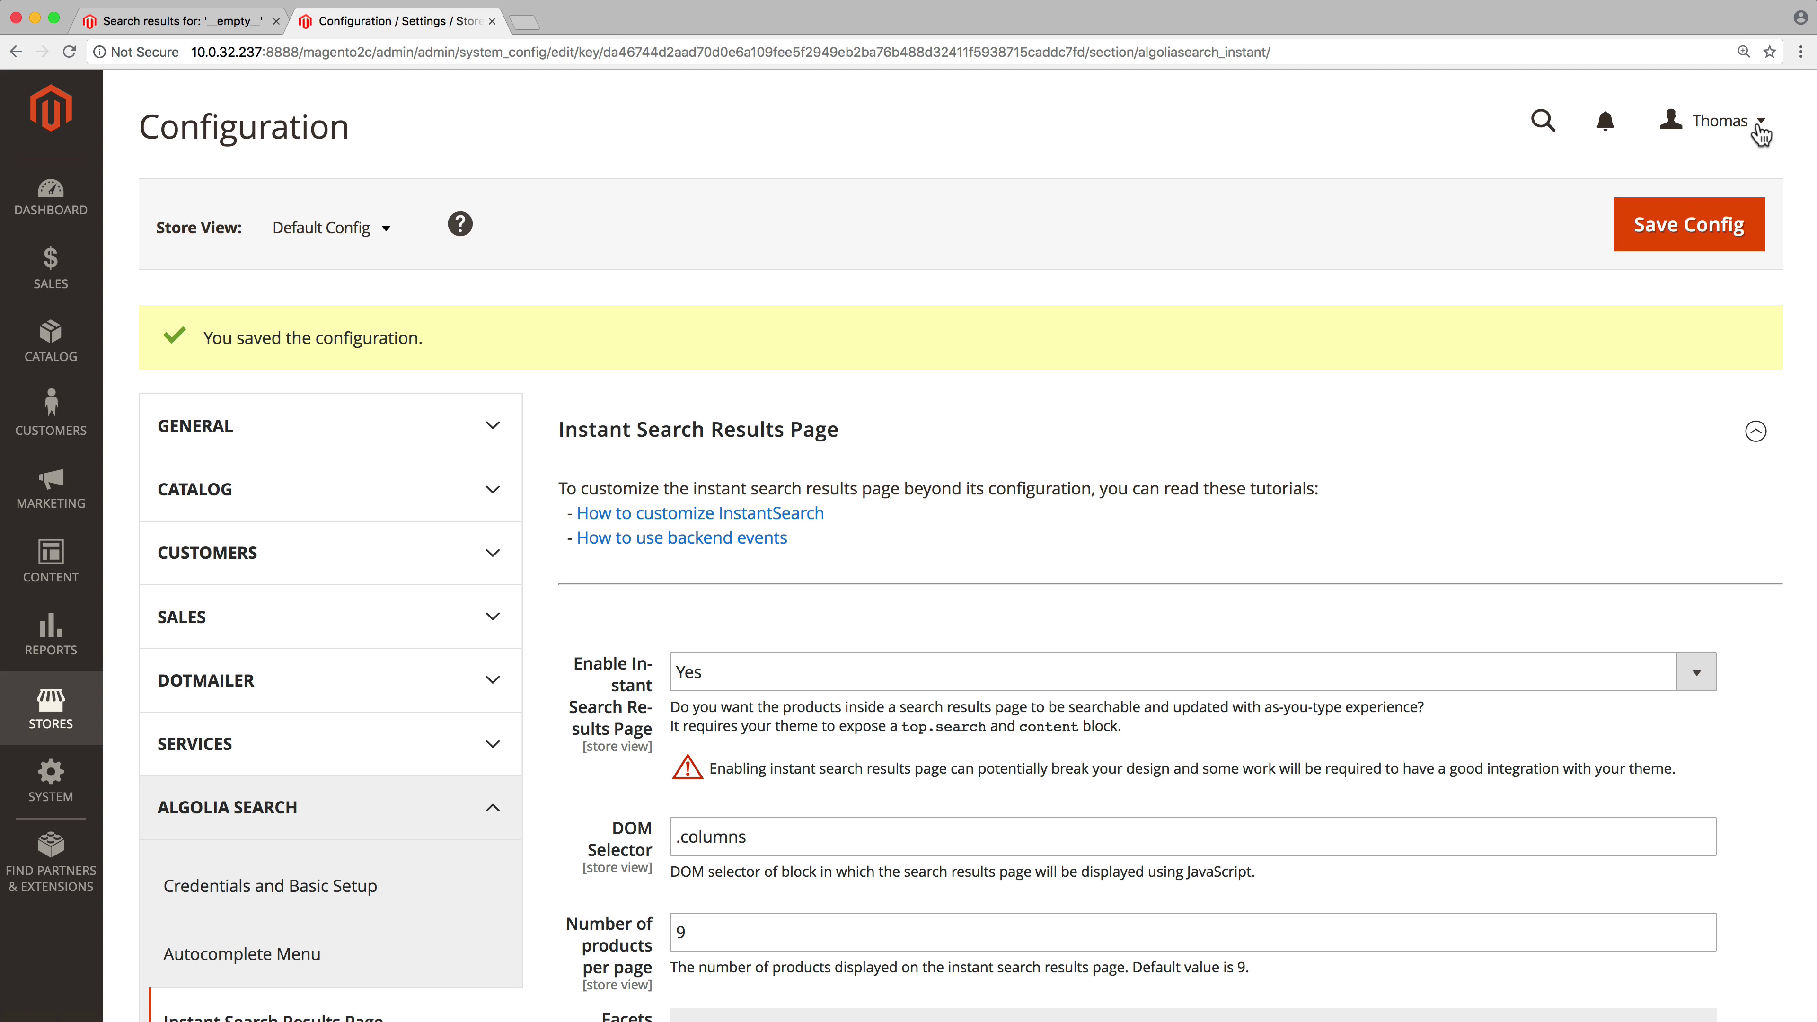
Refresh the Configuration and Page Cache cache types from Cache Management
{"action": "left_click", "coordinate": [33, 791]}
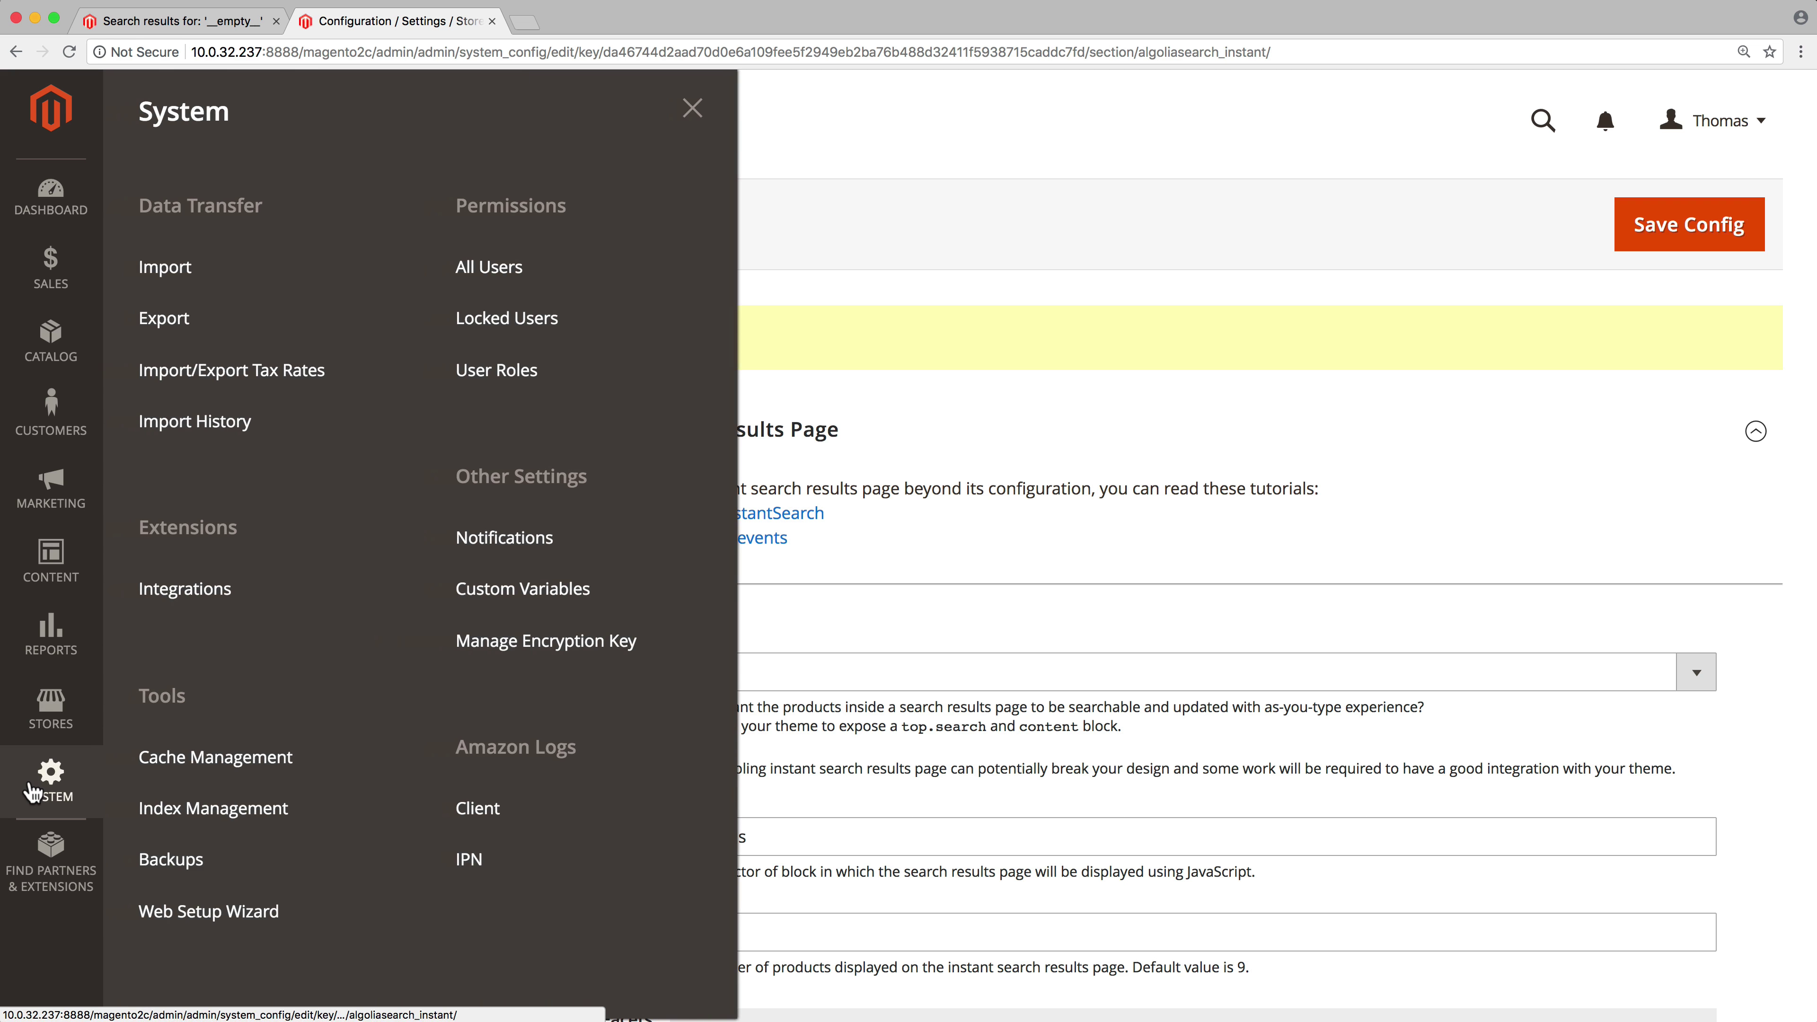
{"action": "left_click", "coordinate": [341, 754]}
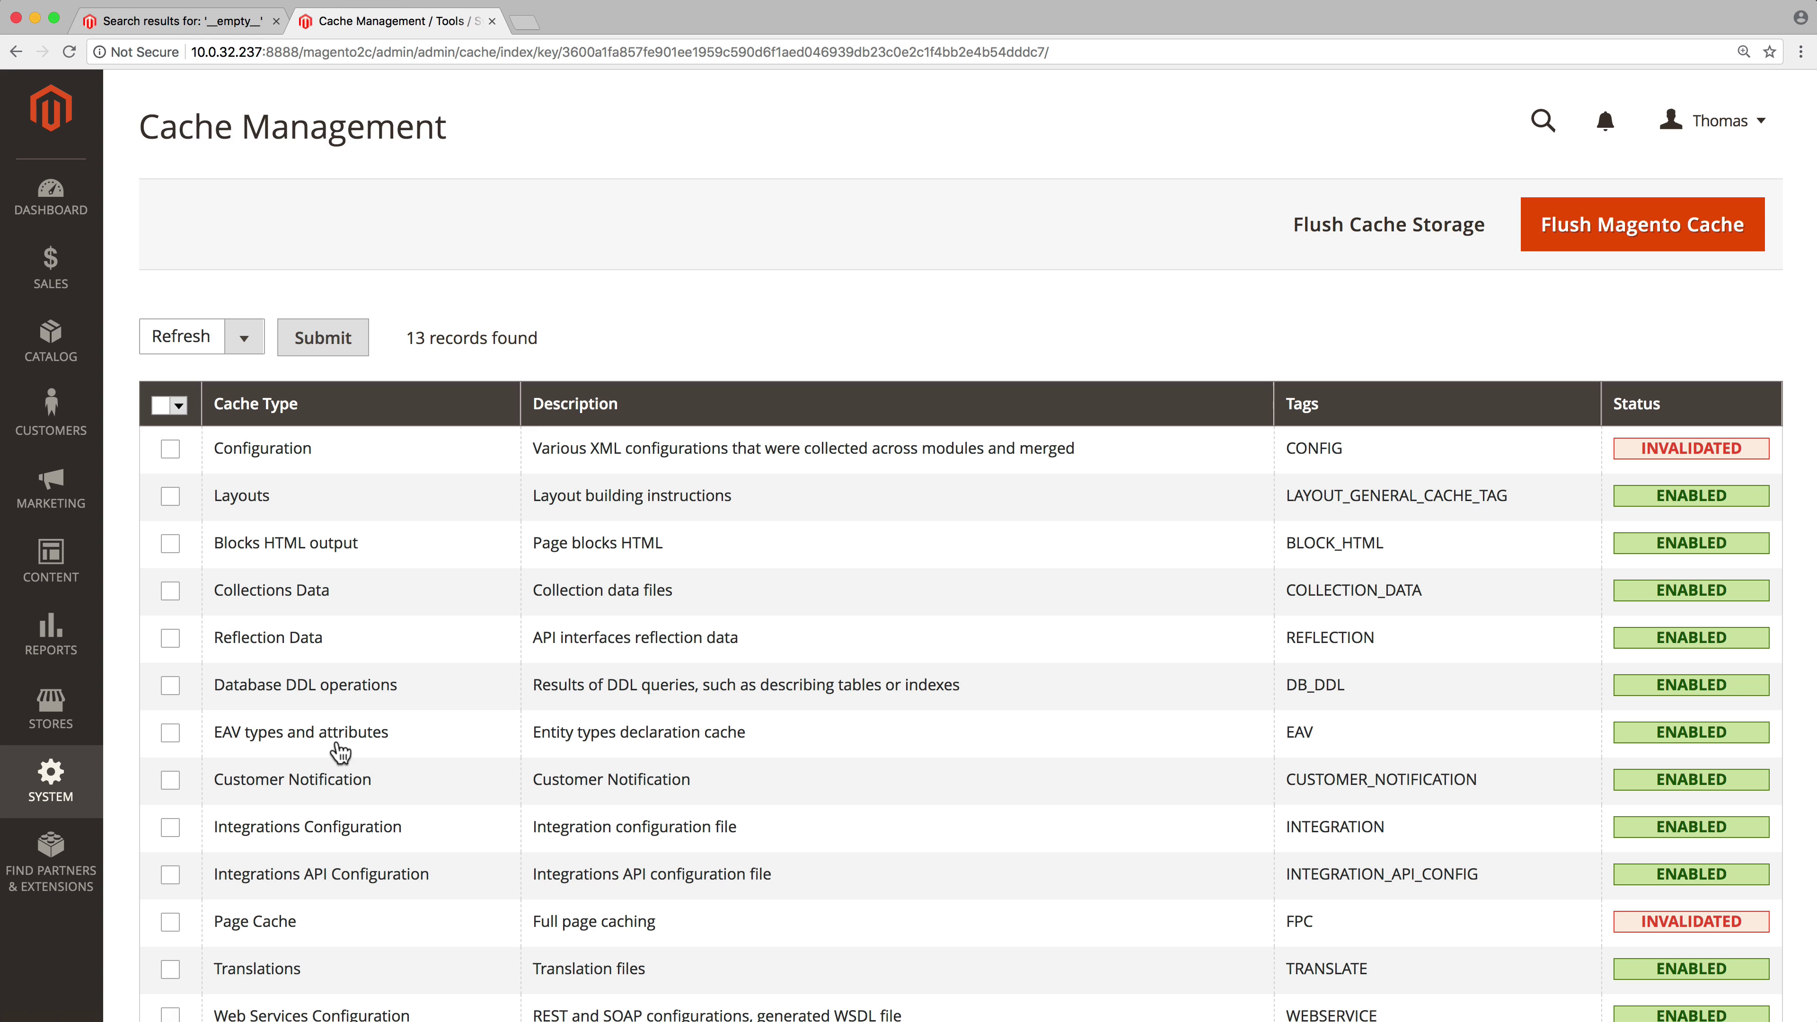
{"action": "left_click", "coordinate": [170, 449]}
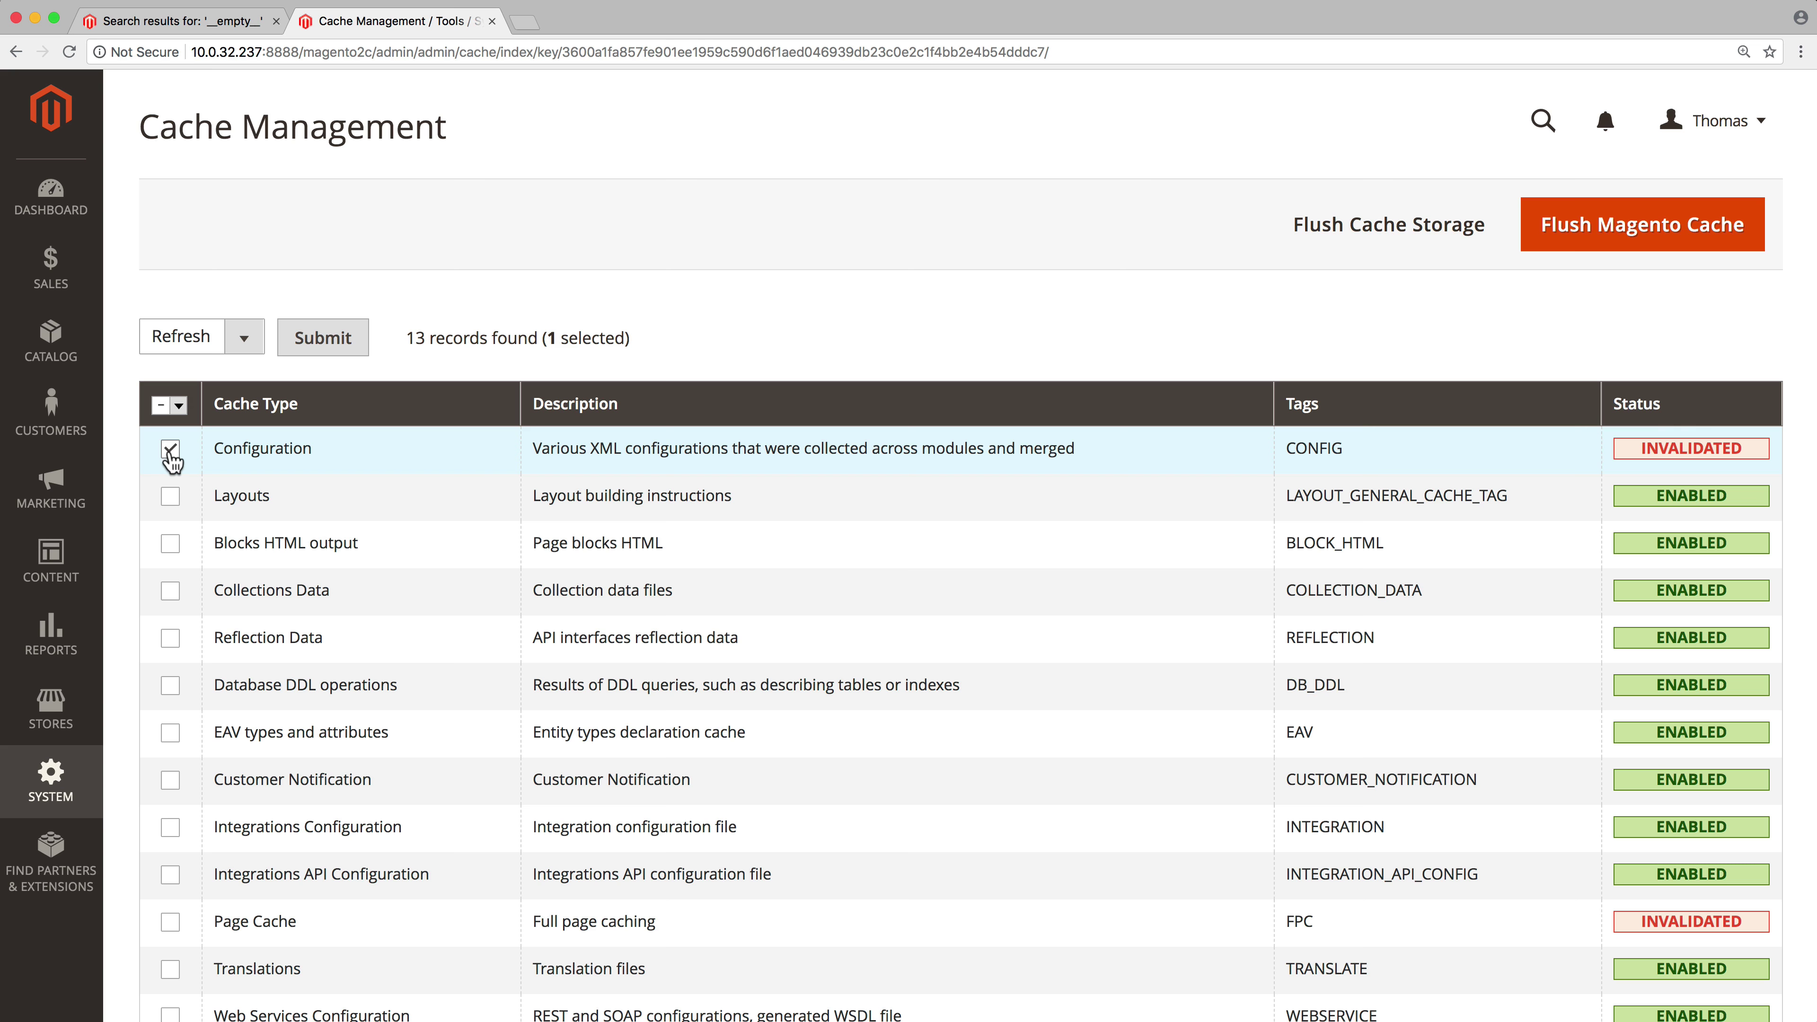
{"action": "left_click", "coordinate": [171, 923]}
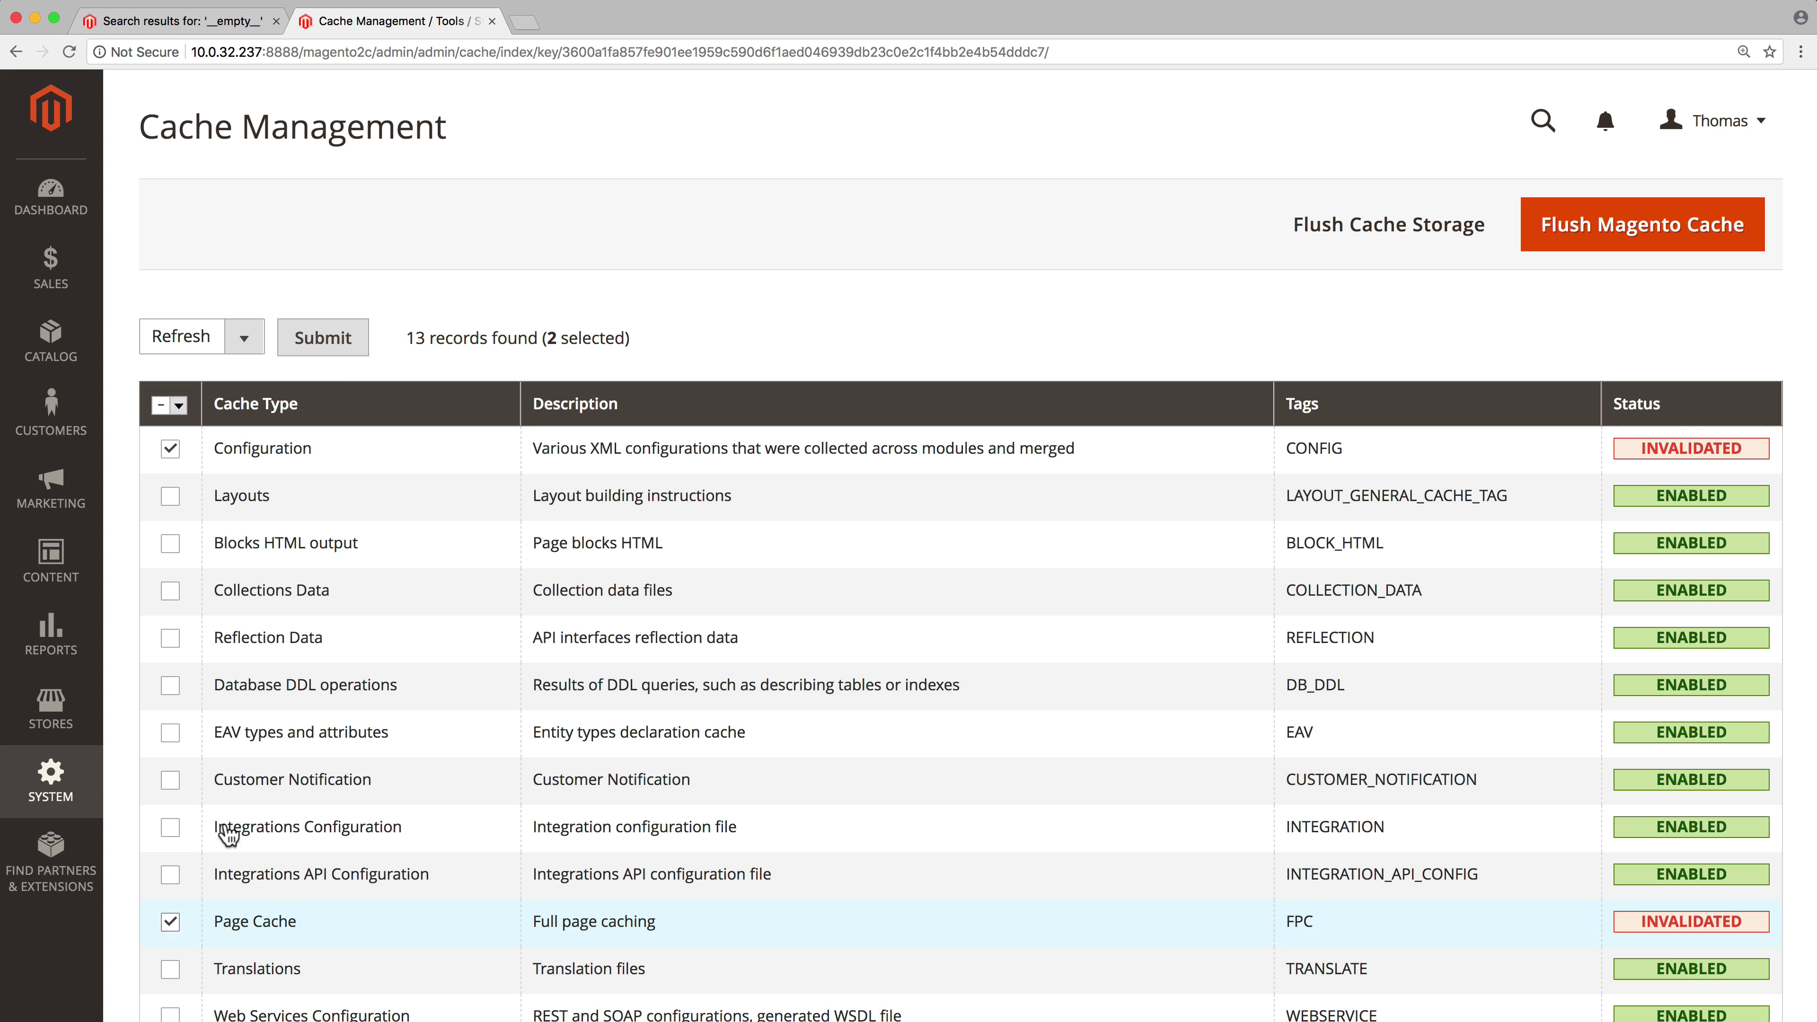
{"action": "left_click", "coordinate": [327, 345]}
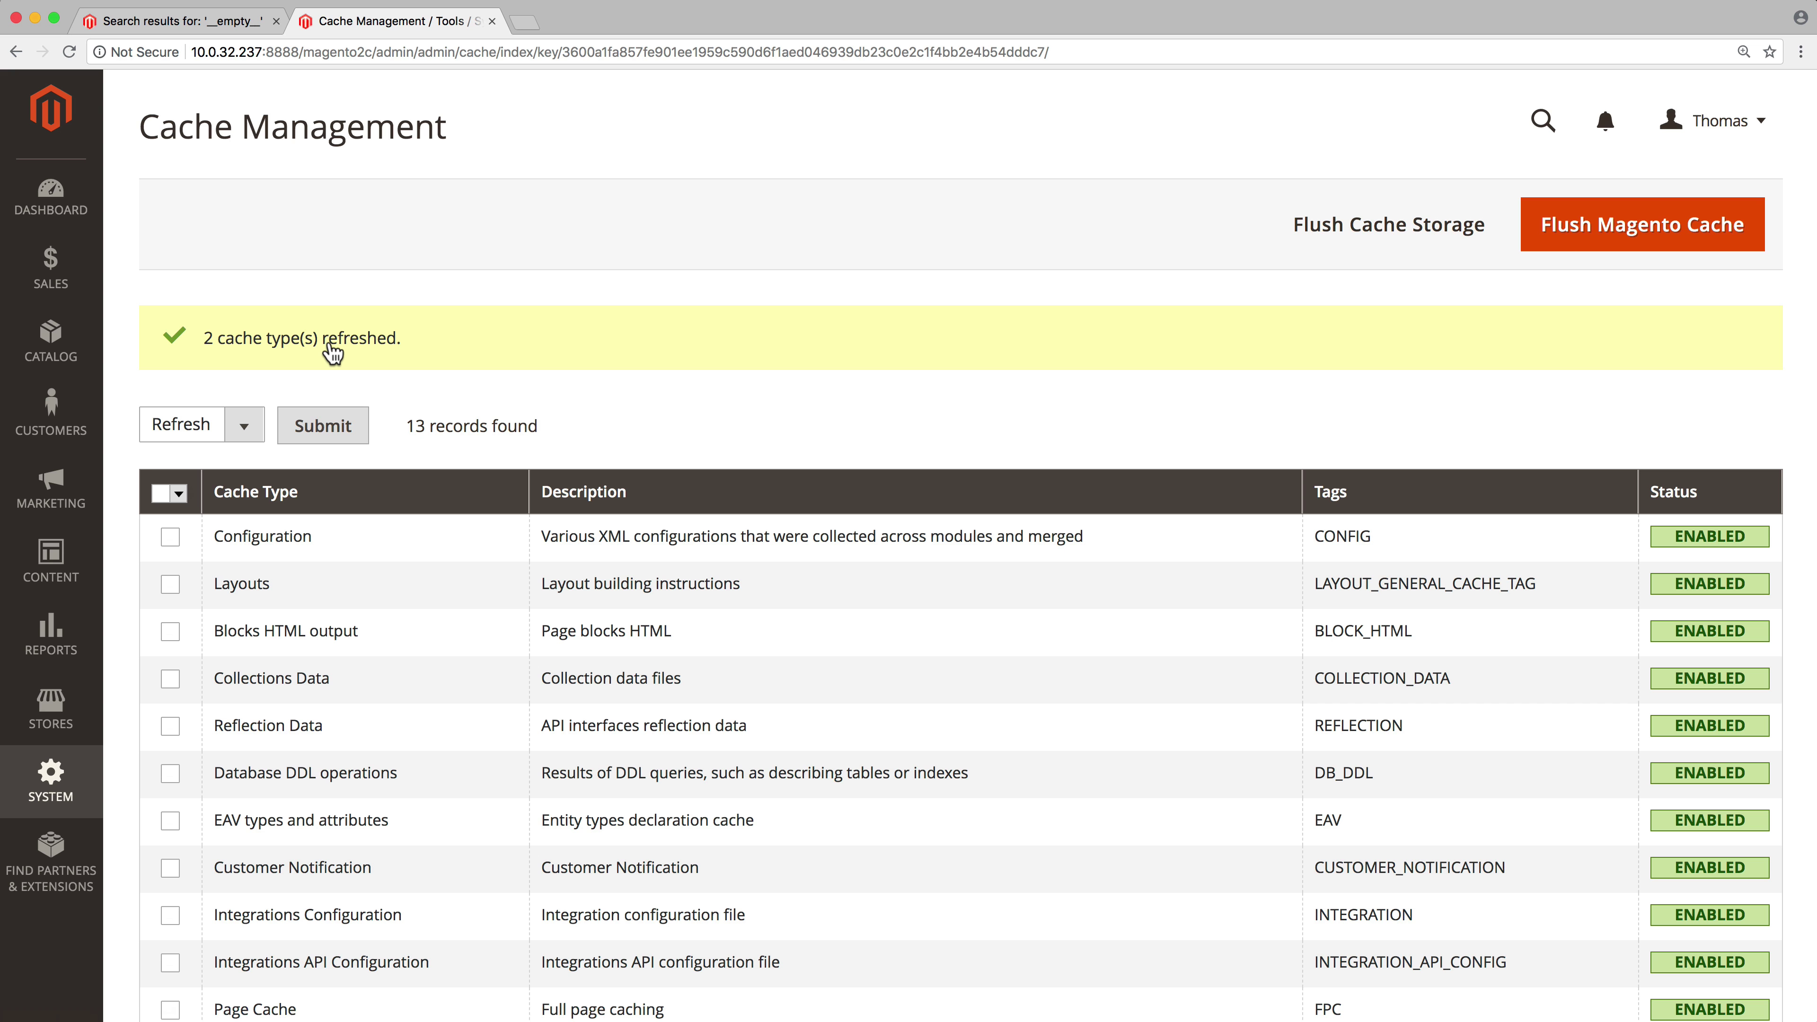
Run the indexer:reindex command for the five Algolia indexes in the terminal
{"action": "key", "text": "super+Tab"}
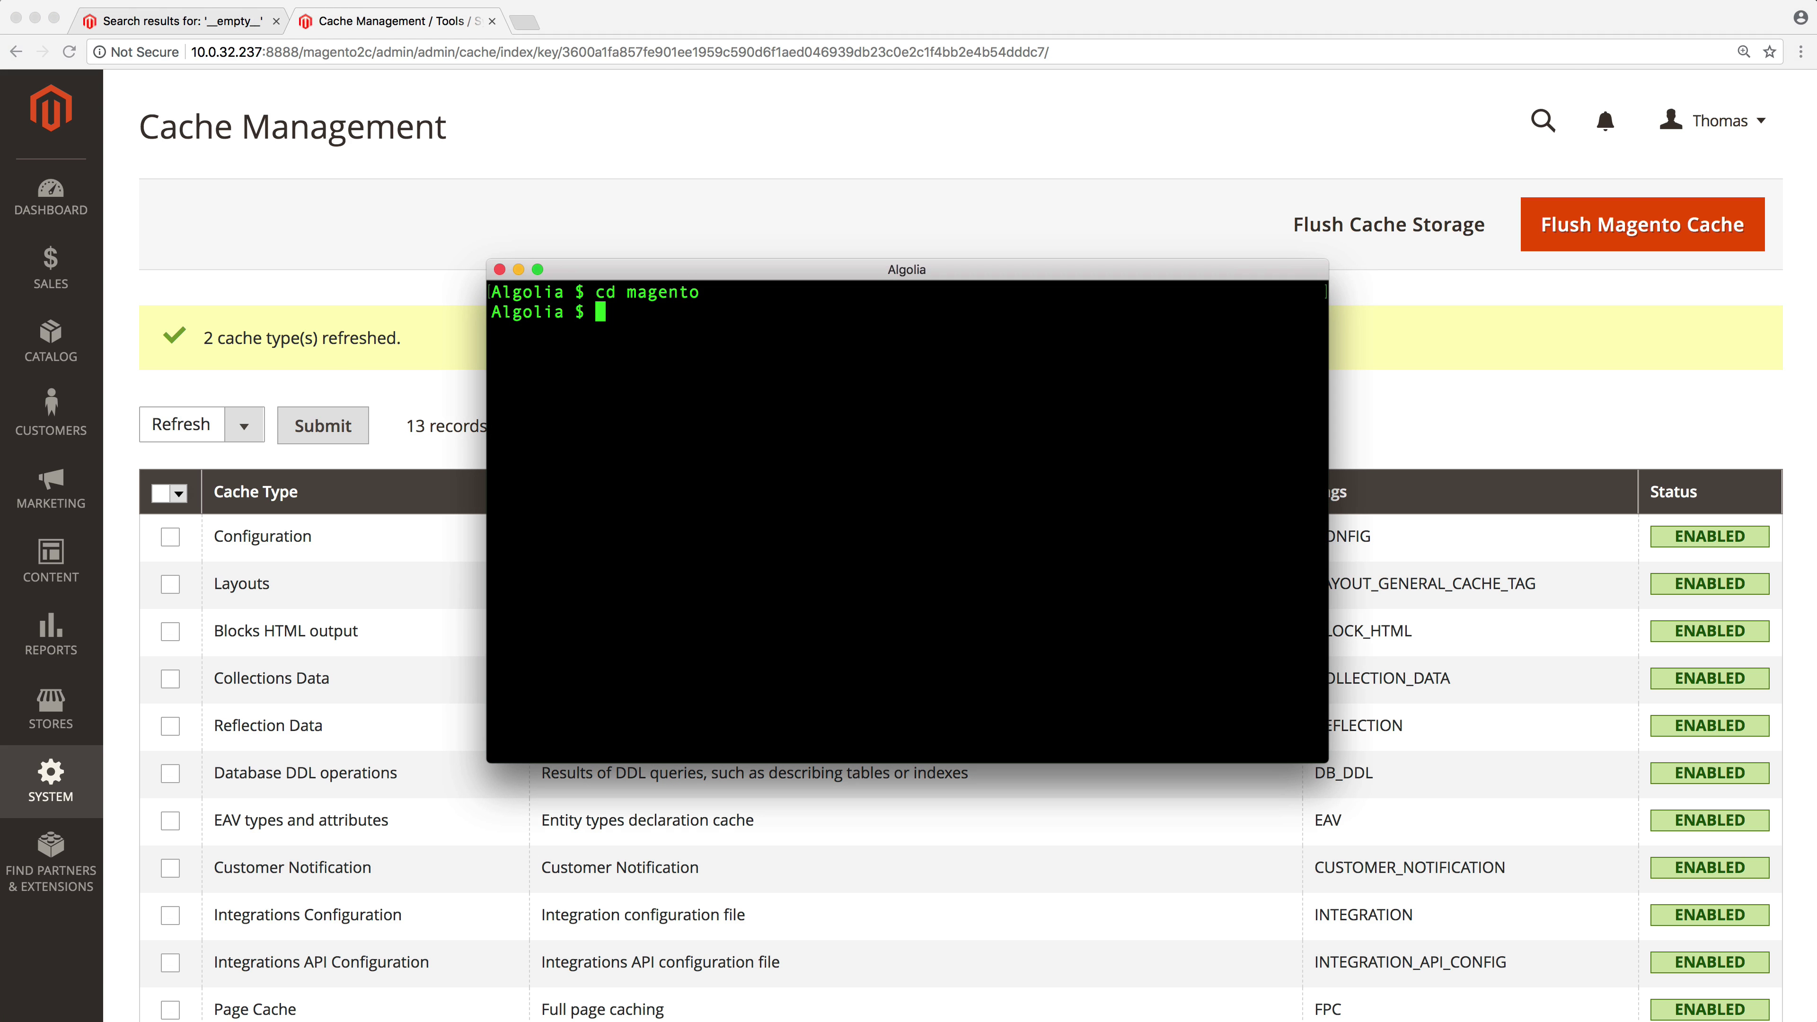
{"action": "type", "text": "php bin/magento indexer:reindex algolia_products algolia_categories algolia_pages algolia_suggestions algolia_additional_sections"}
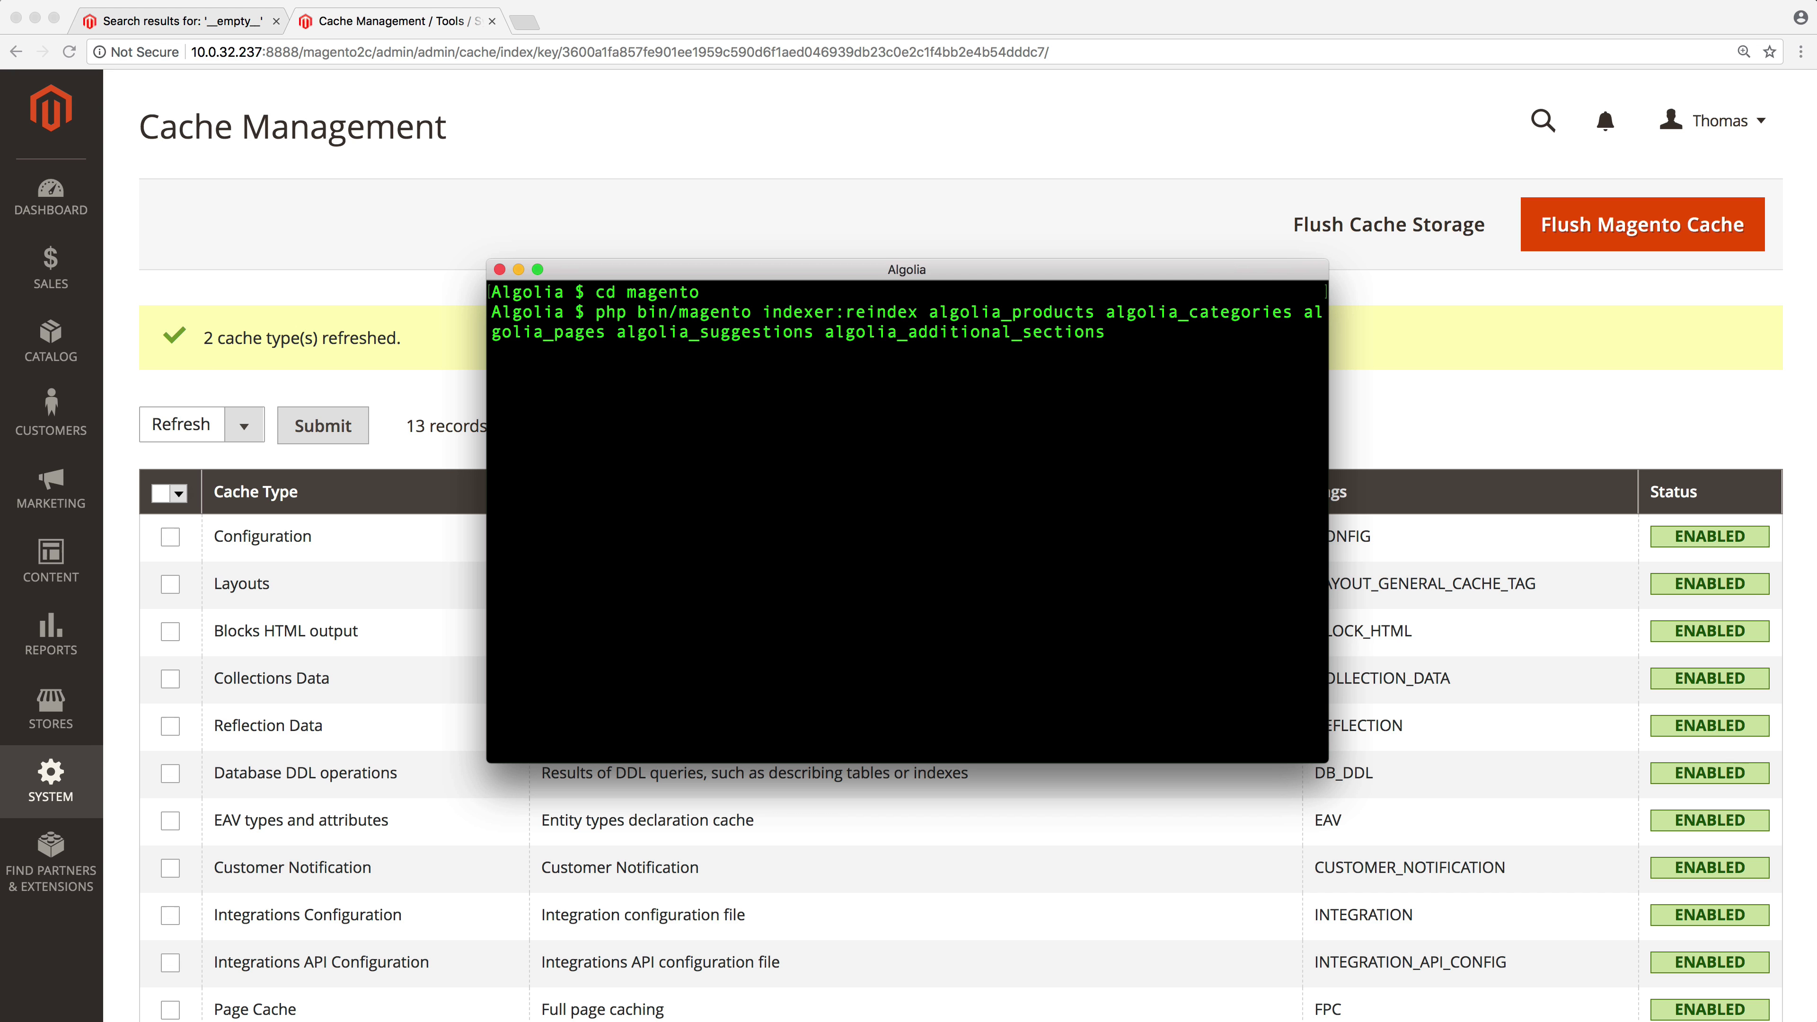
{"action": "key", "text": "super+h"}
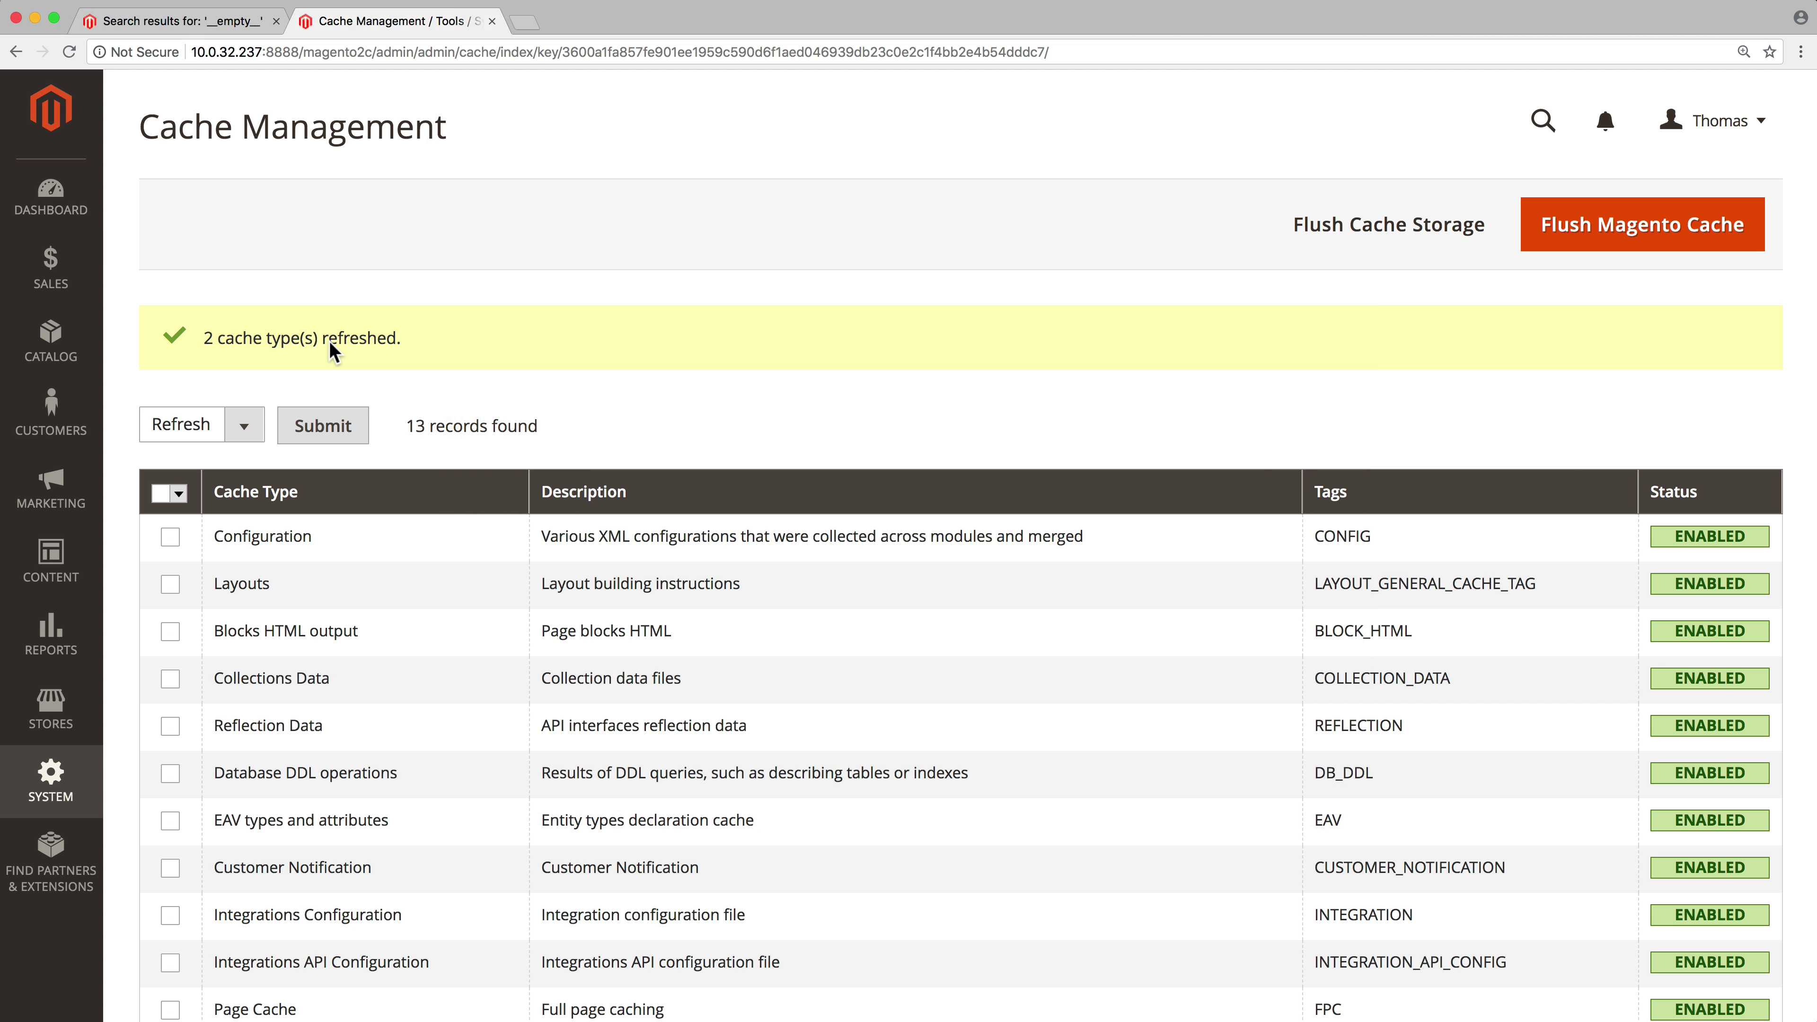